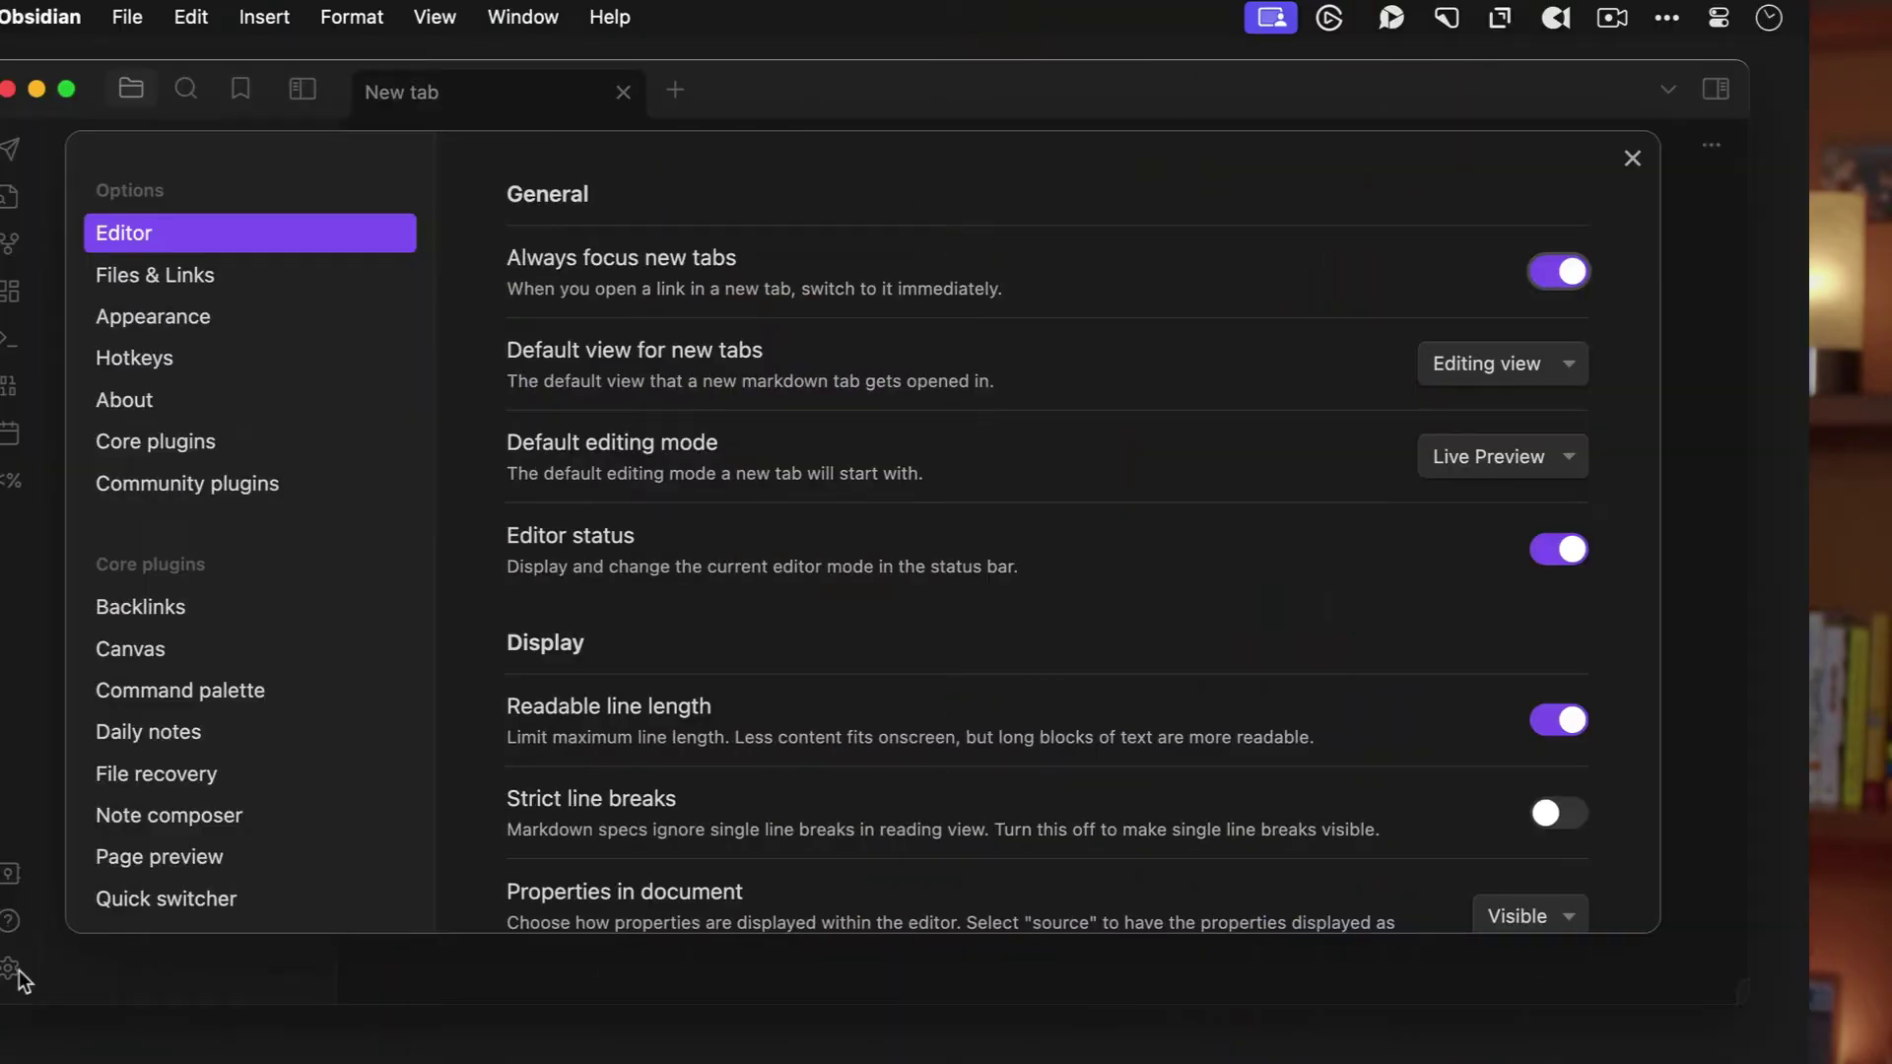
- Find the Day Planner plugin among community plugins, then install and enable it
{"action": "left_click", "coordinate": [297, 442]}
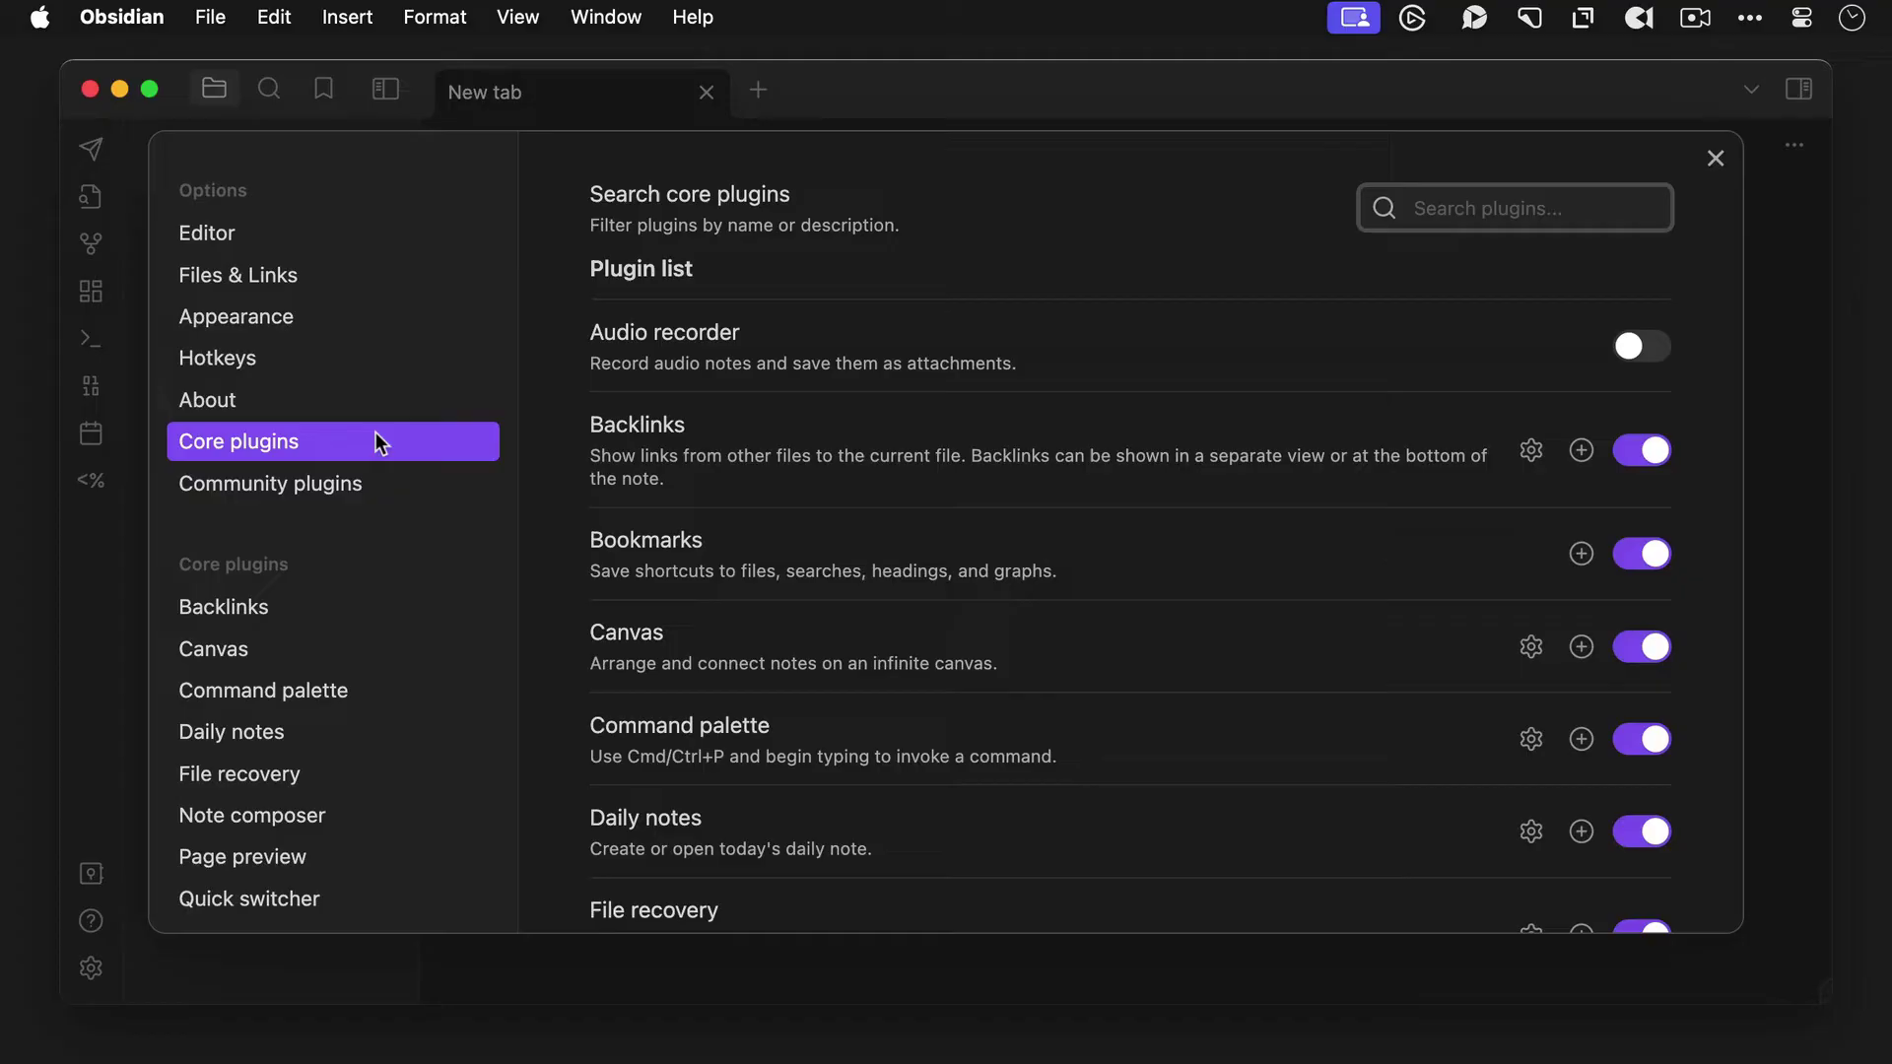
{"action": "left_click", "coordinate": [362, 473]}
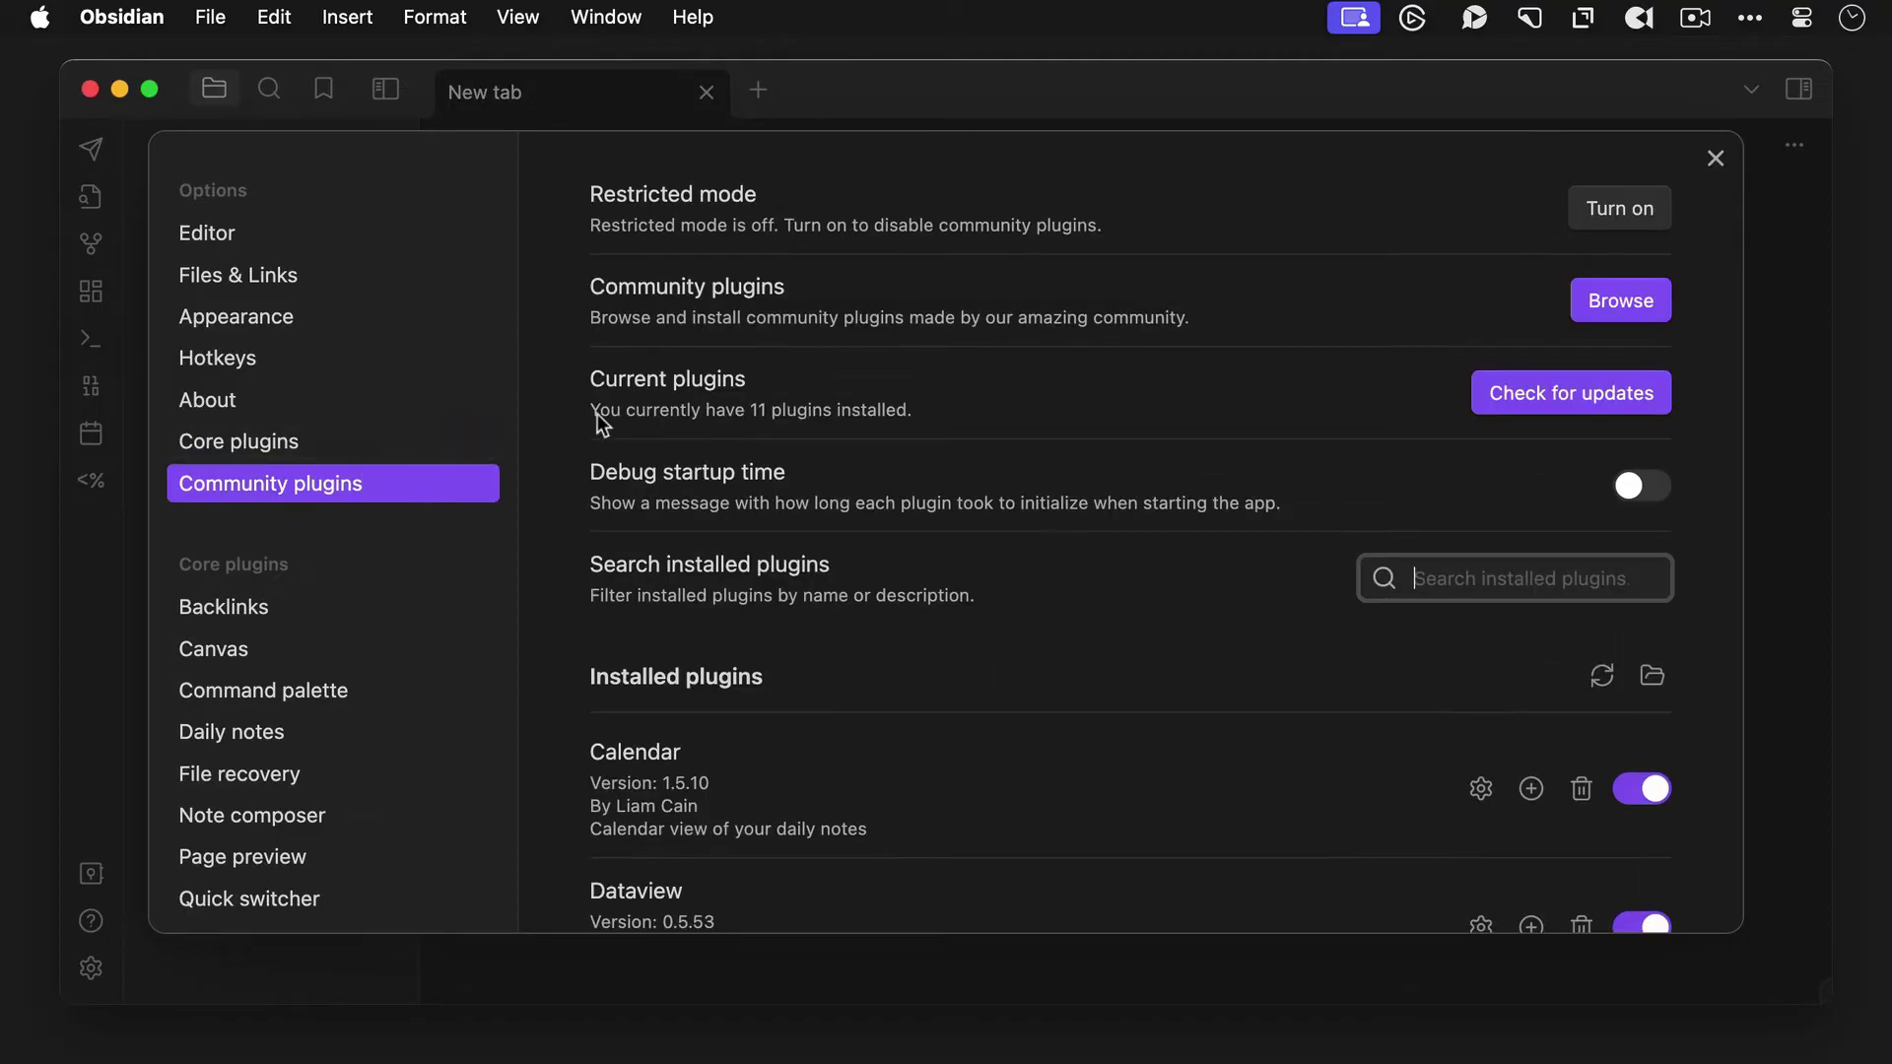
{"action": "left_click", "coordinate": [1608, 298]}
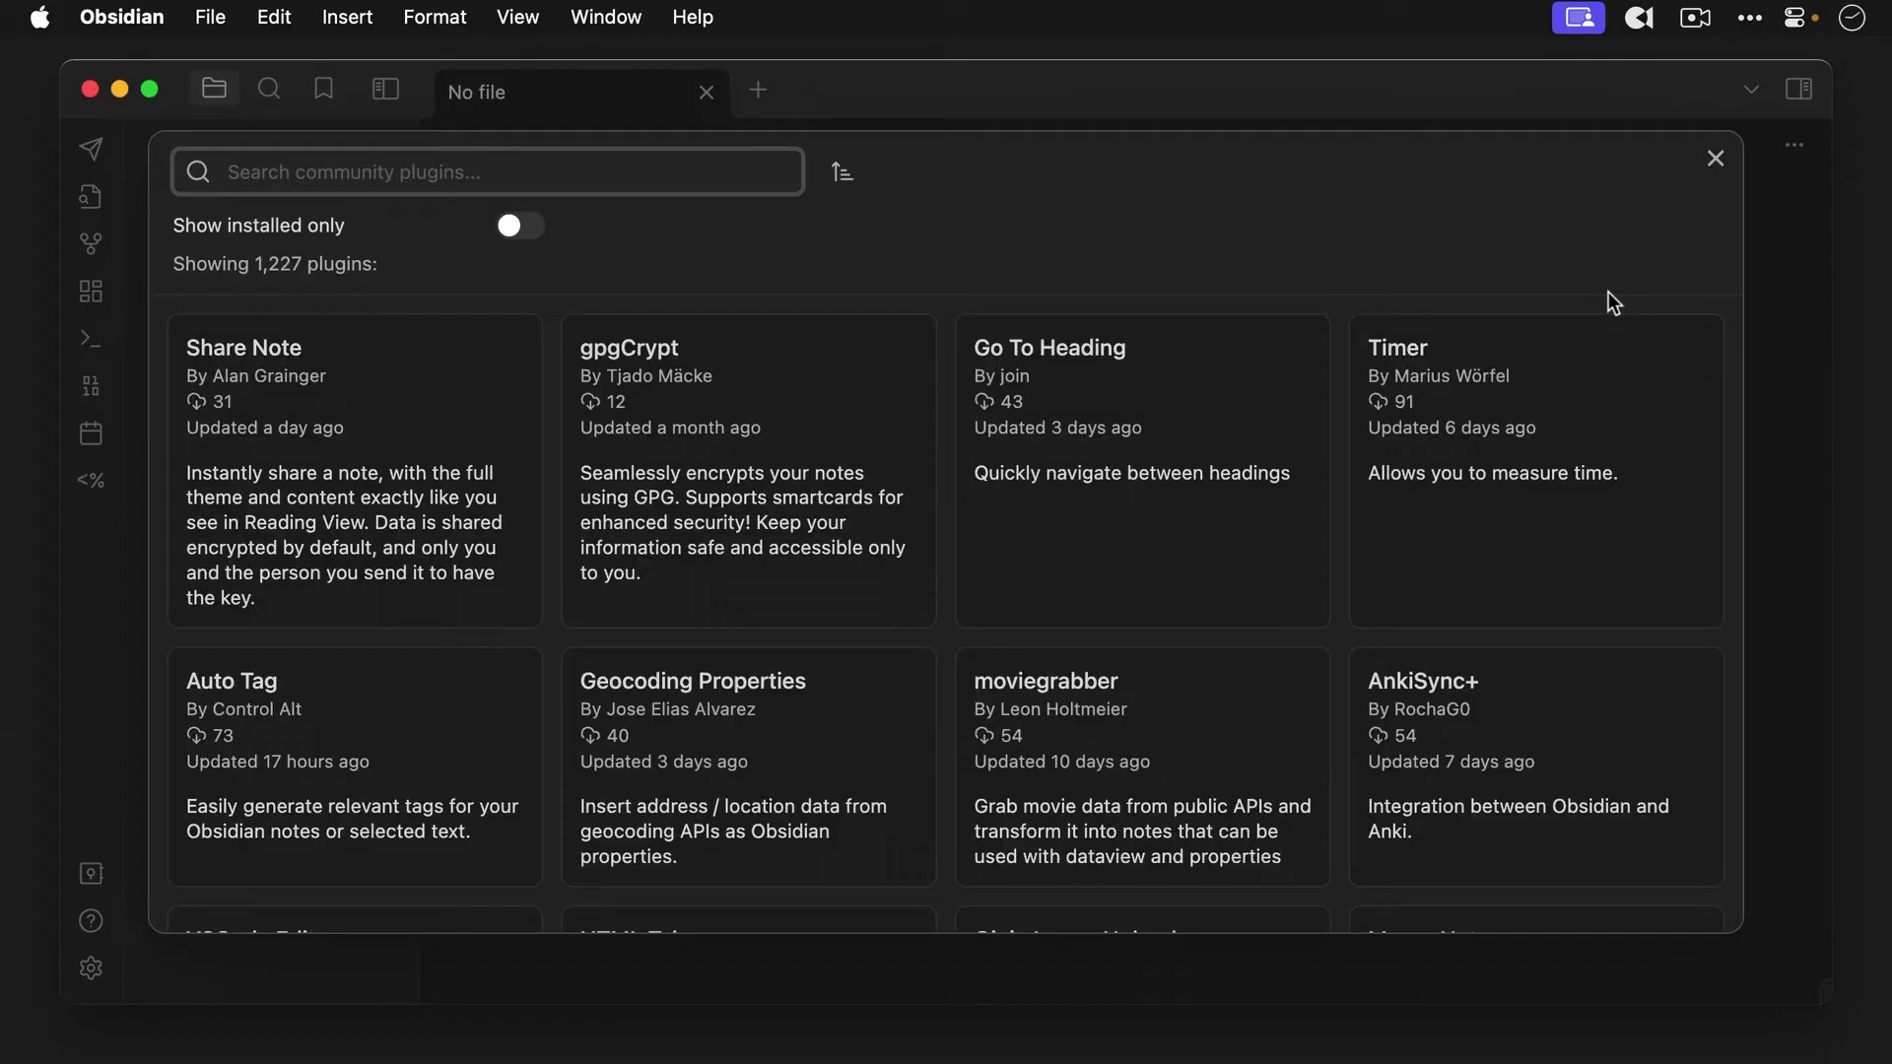
{"action": "type", "text": "Day Planner"}
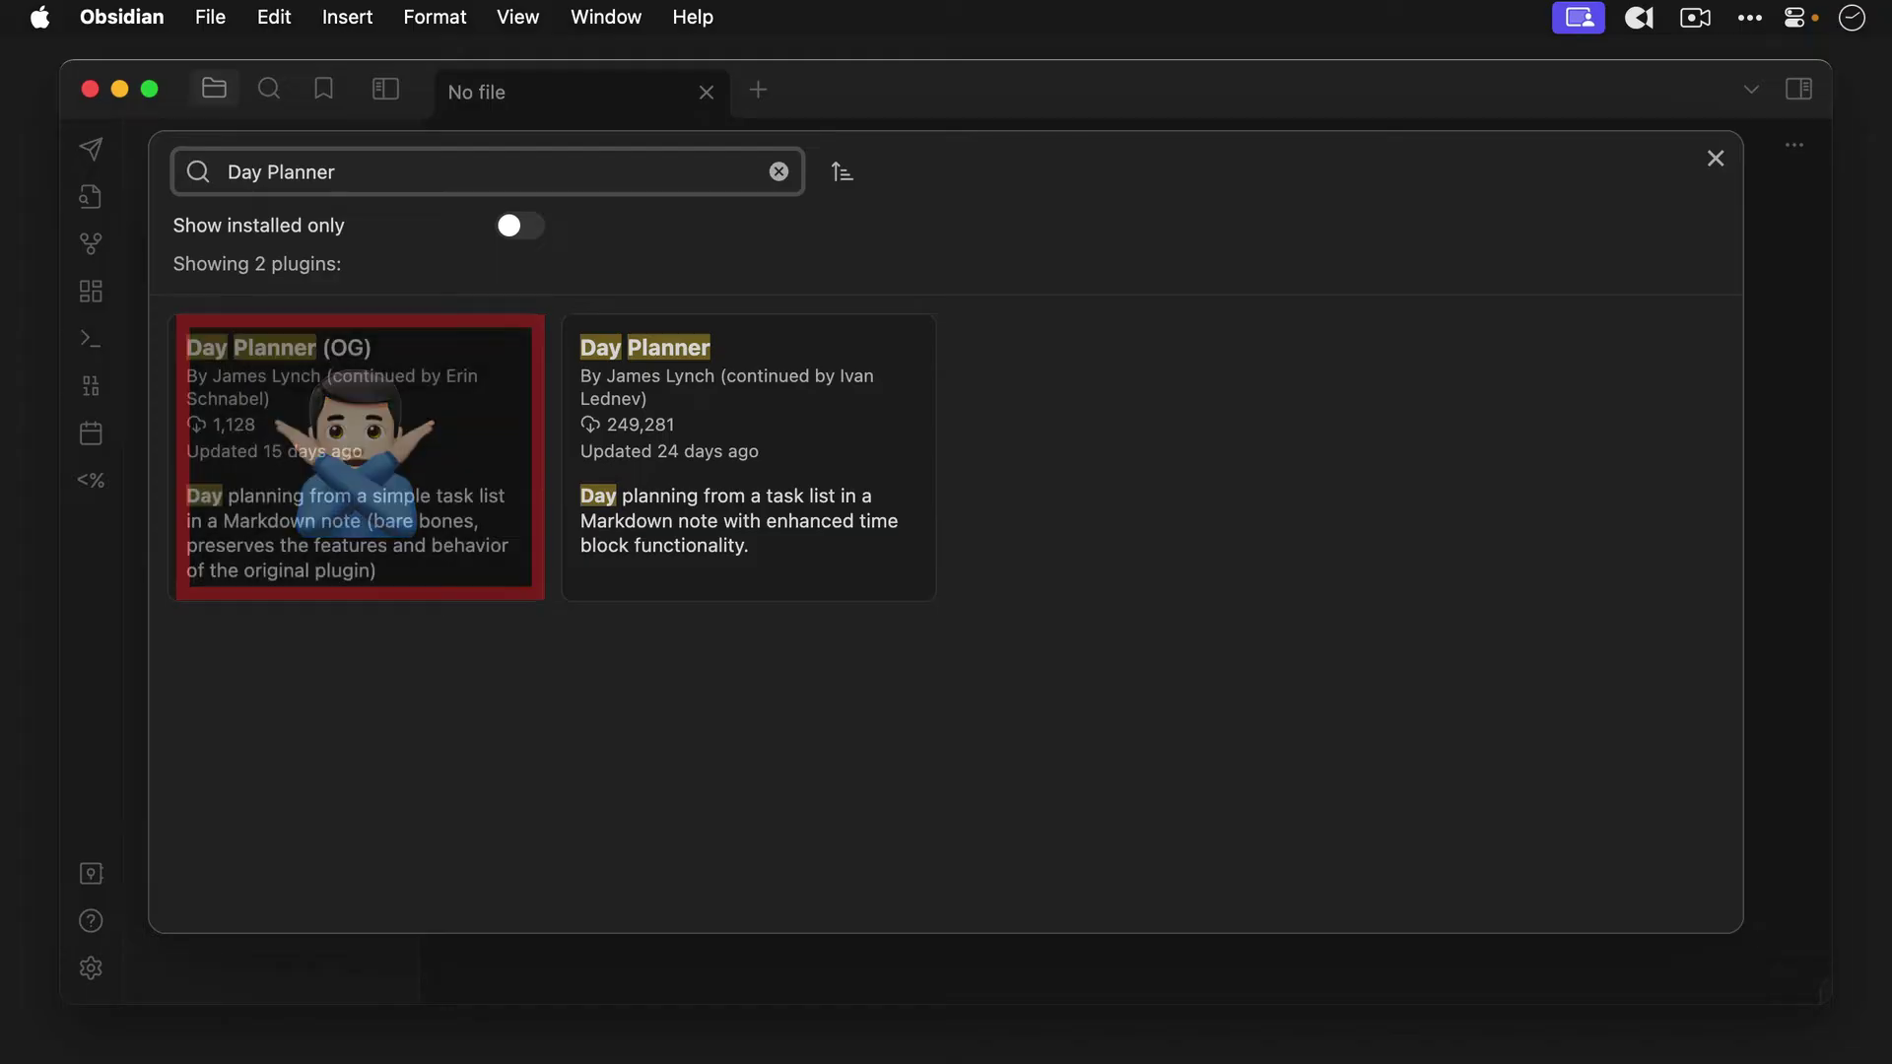
{"action": "left_click", "coordinate": [880, 444]}
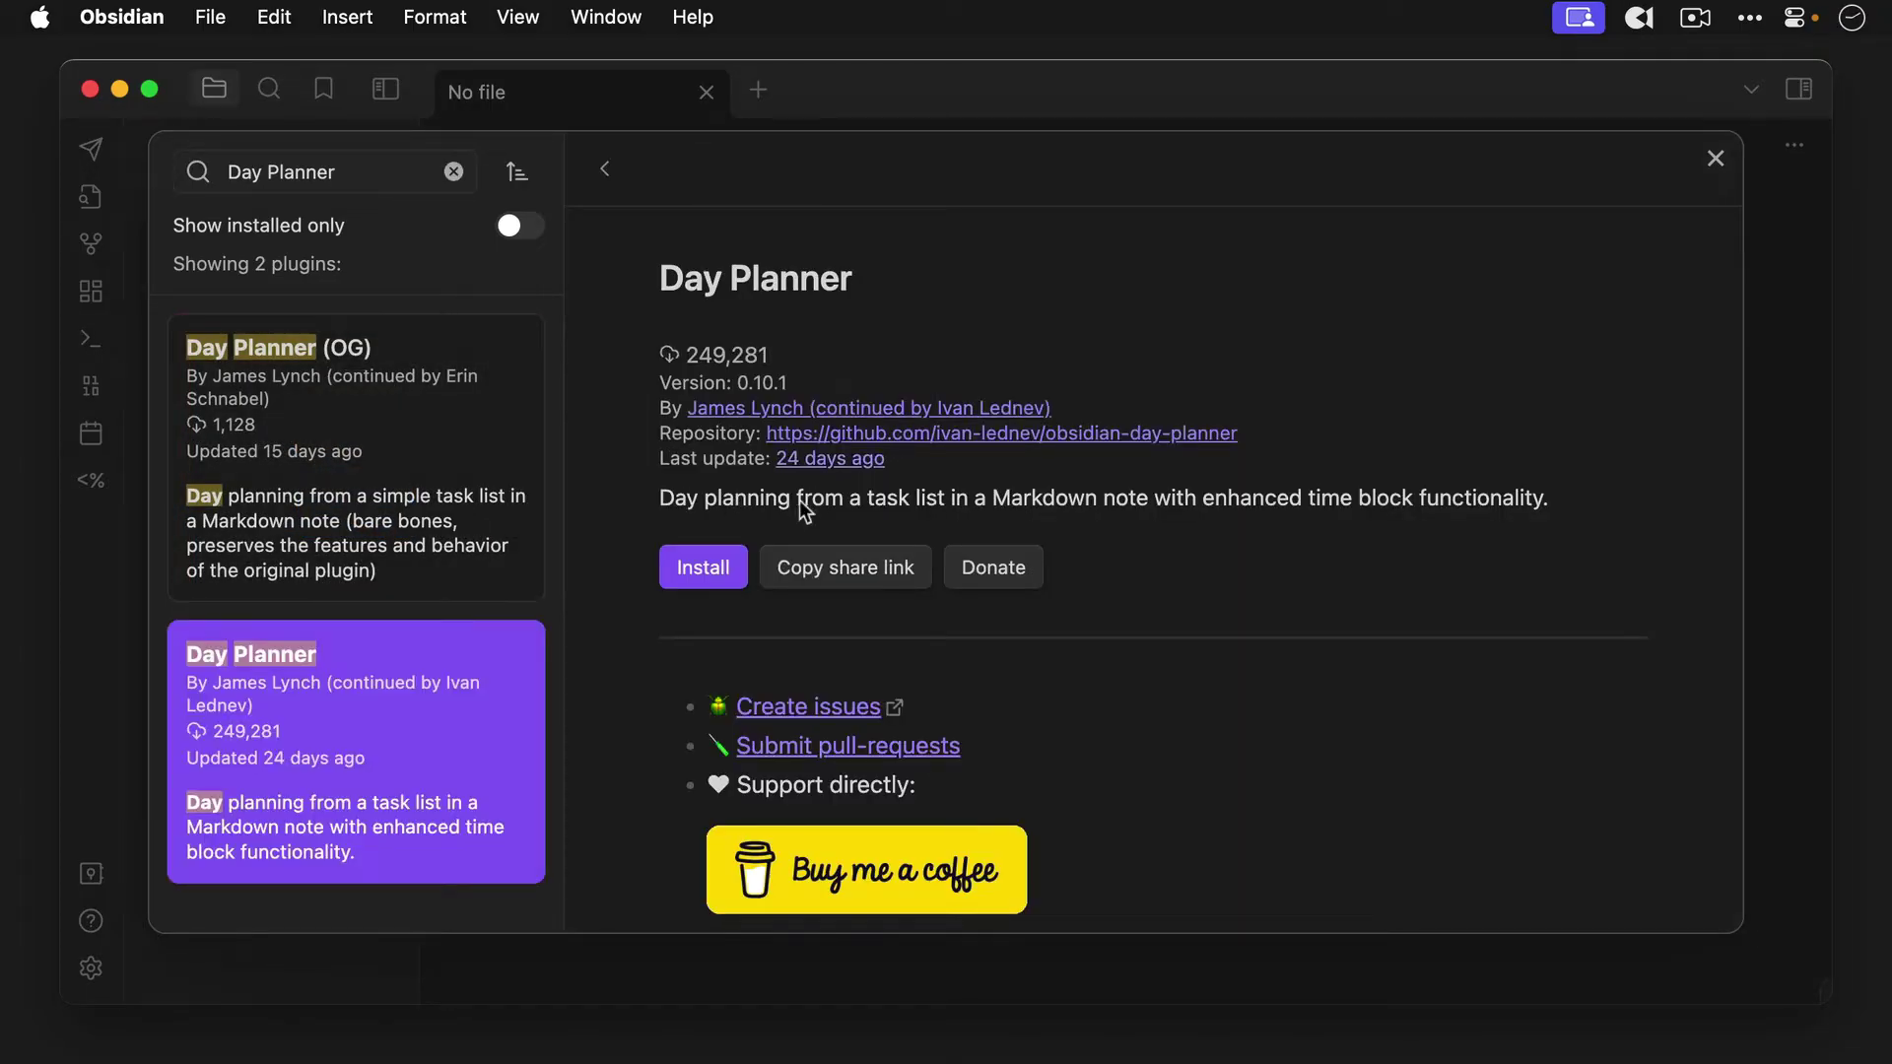
{"action": "left_click", "coordinate": [709, 571]}
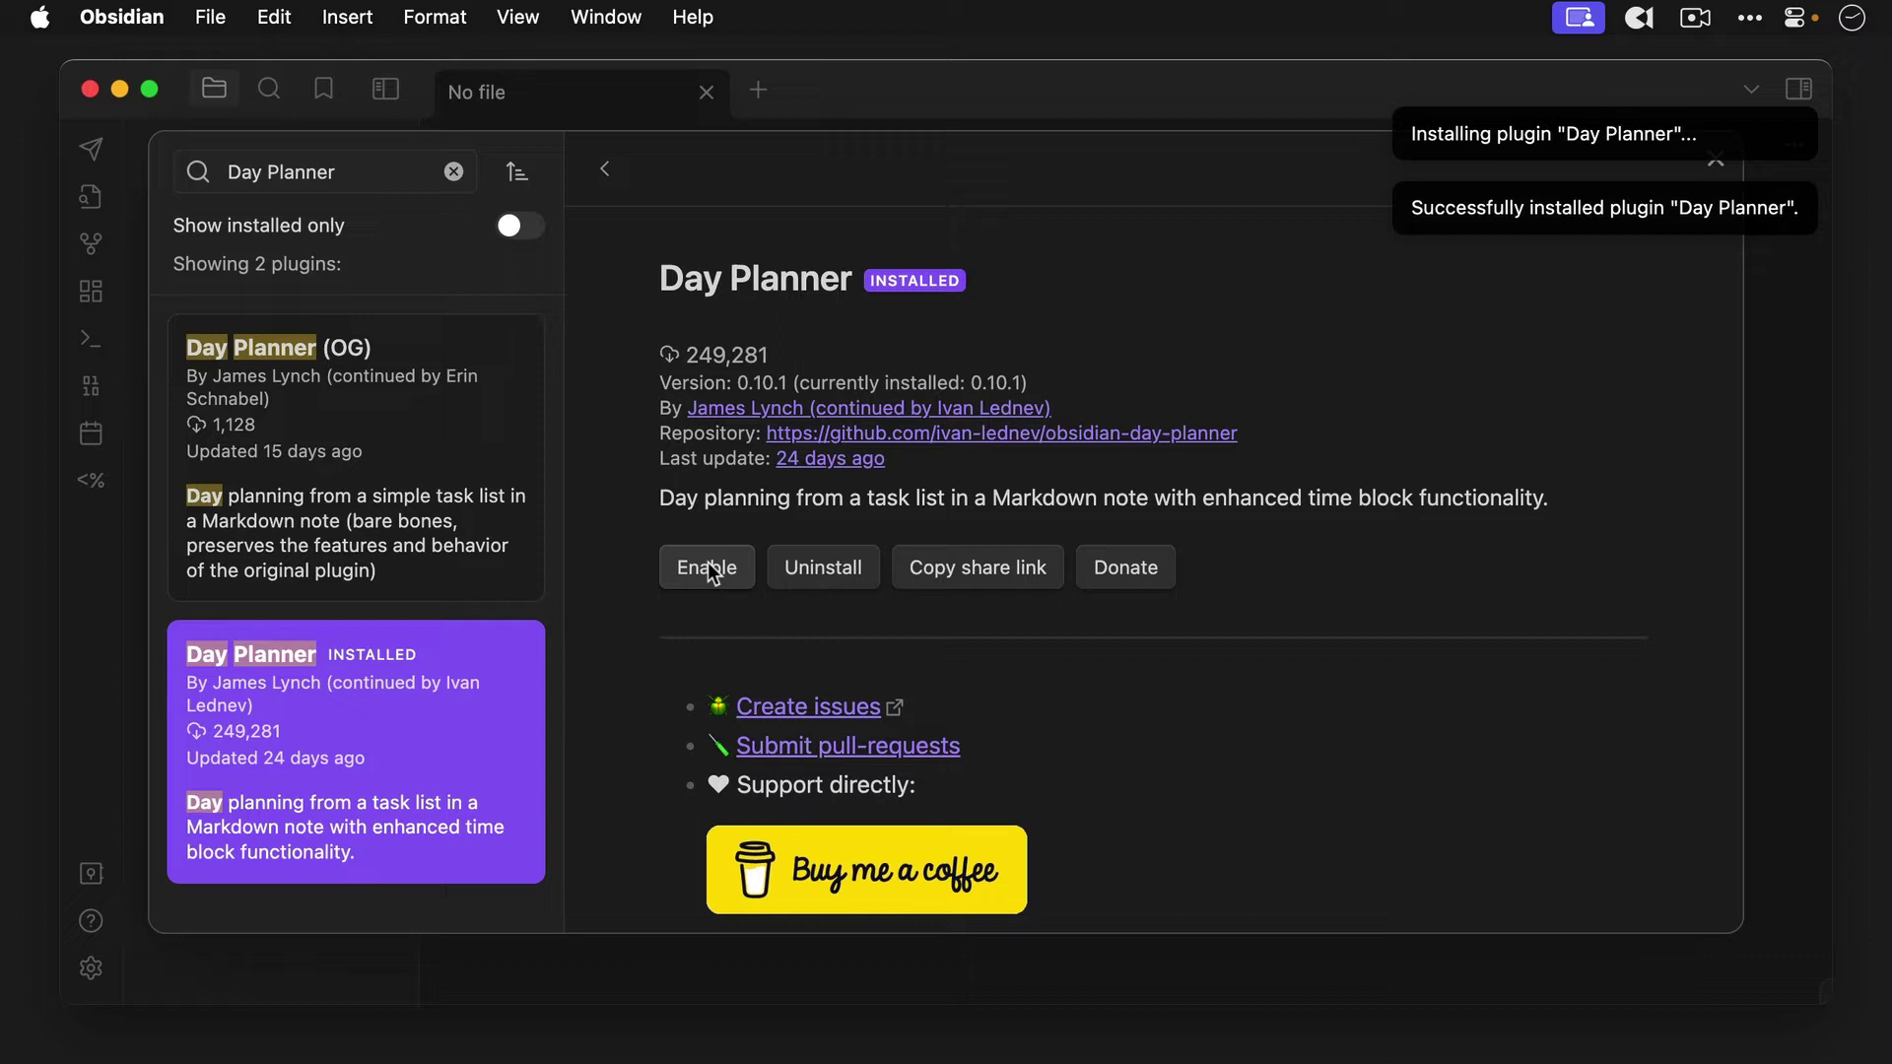
{"action": "left_click", "coordinate": [708, 565]}
- Set Day Planner's Planner Heading to 'Time Blocking' and raise its heading level to 2
{"action": "left_click", "coordinate": [708, 563]}
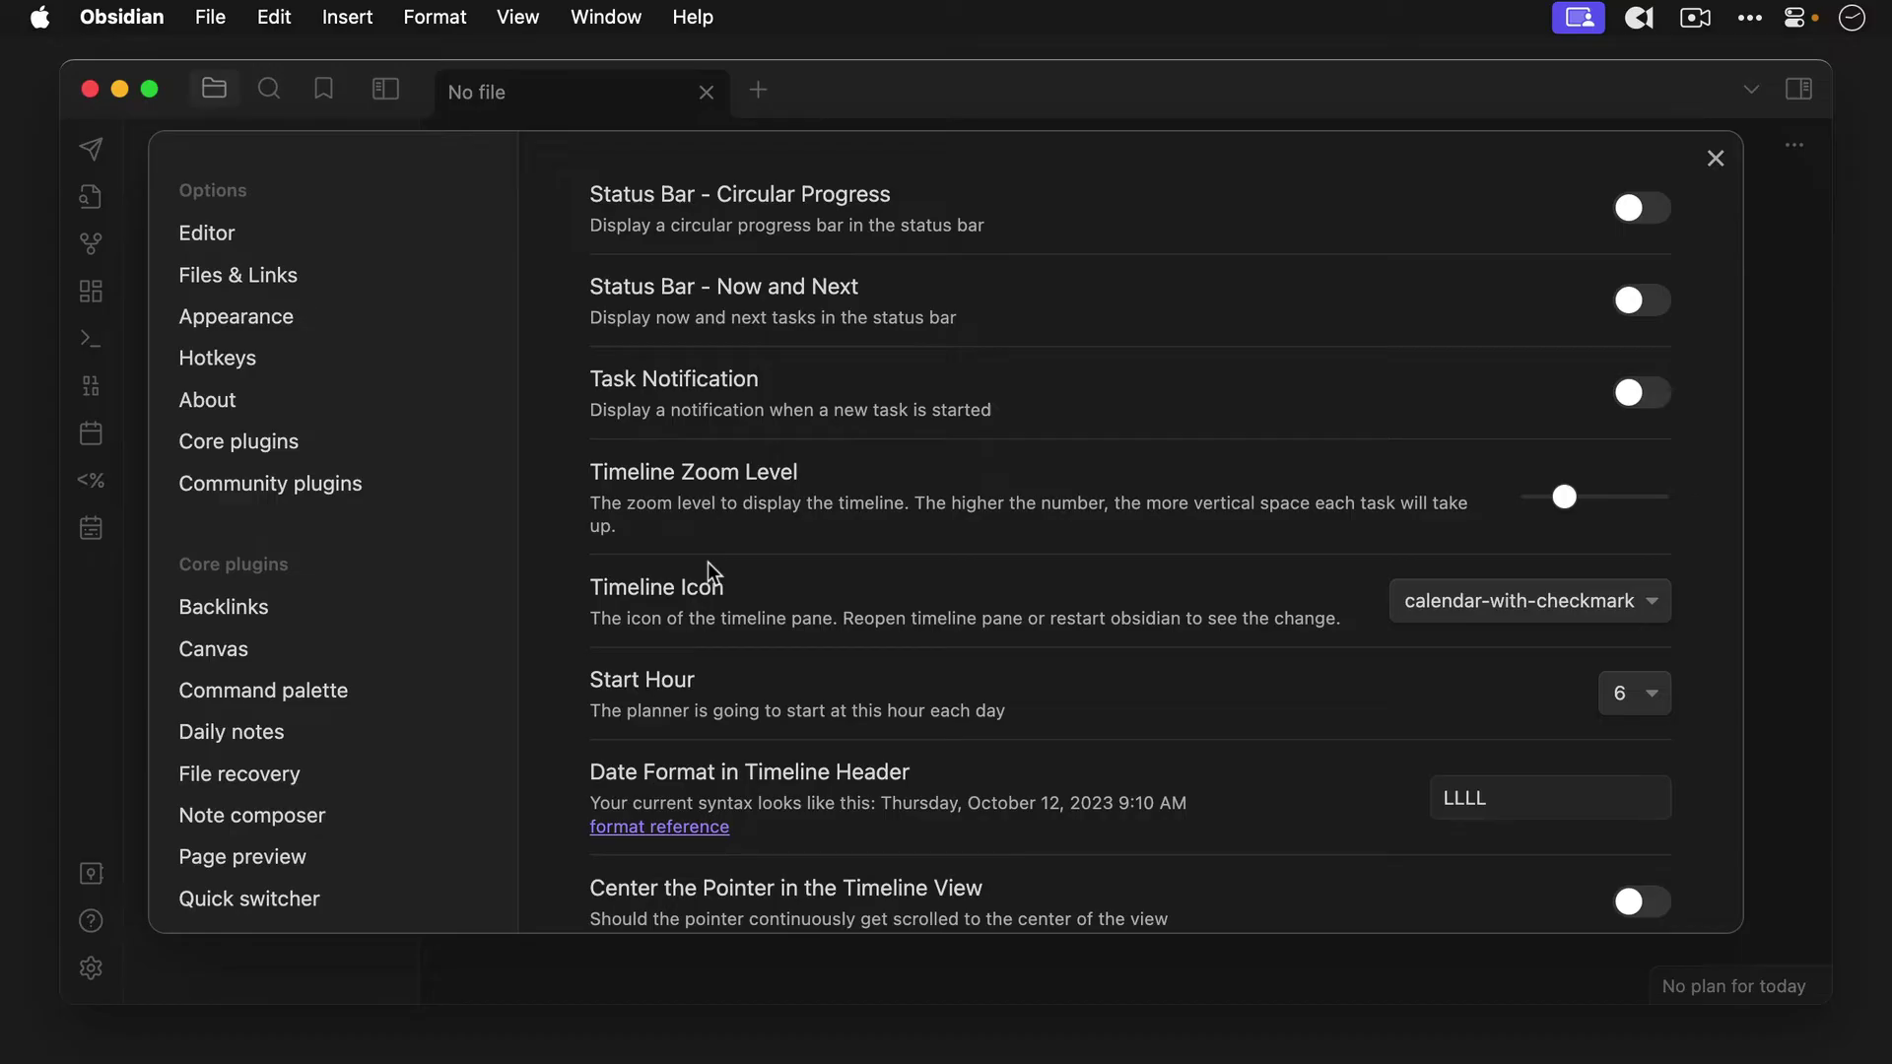
{"action": "scroll", "coordinate": [708, 564], "scroll_direction": "down", "scroll_amount": 10}
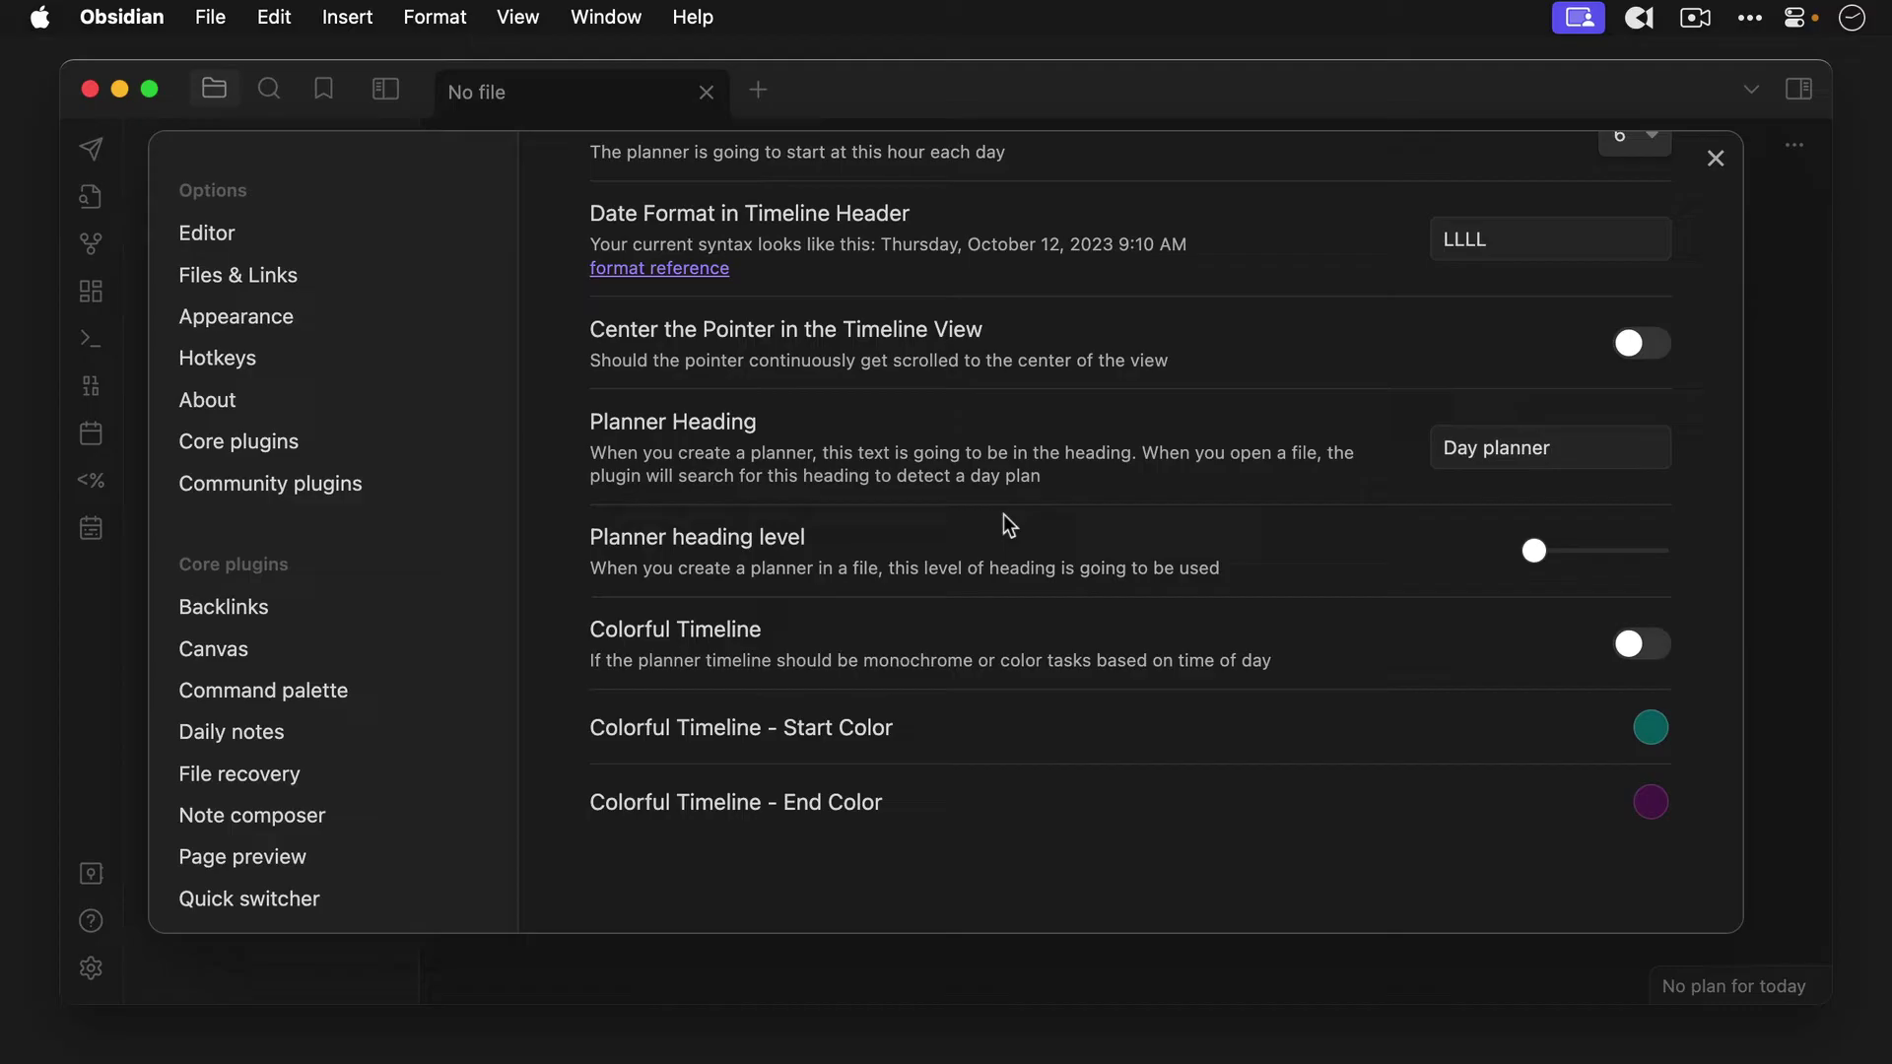
{"action": "left_click", "coordinate": [1517, 437]}
{"action": "key", "text": "super+a"}
{"action": "type", "text": "Time Blocking"}
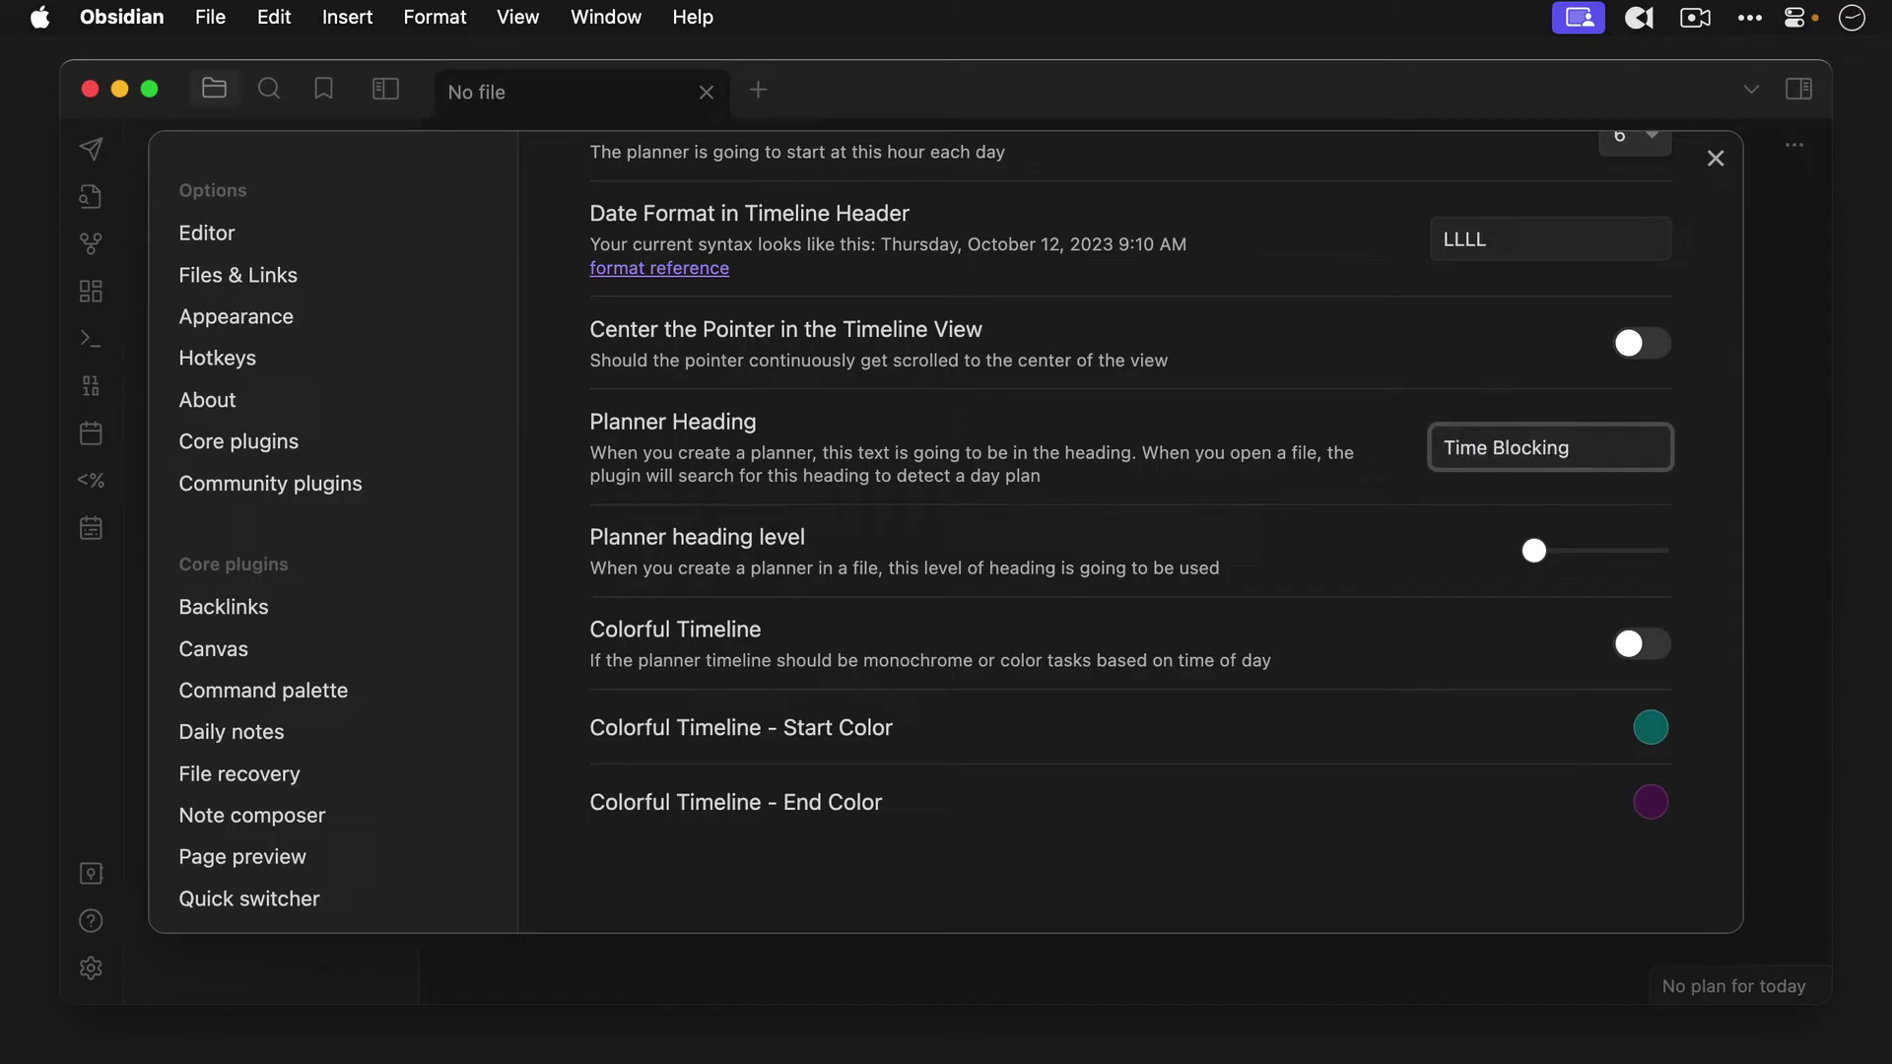
{"action": "left_click", "coordinate": [1533, 550]}
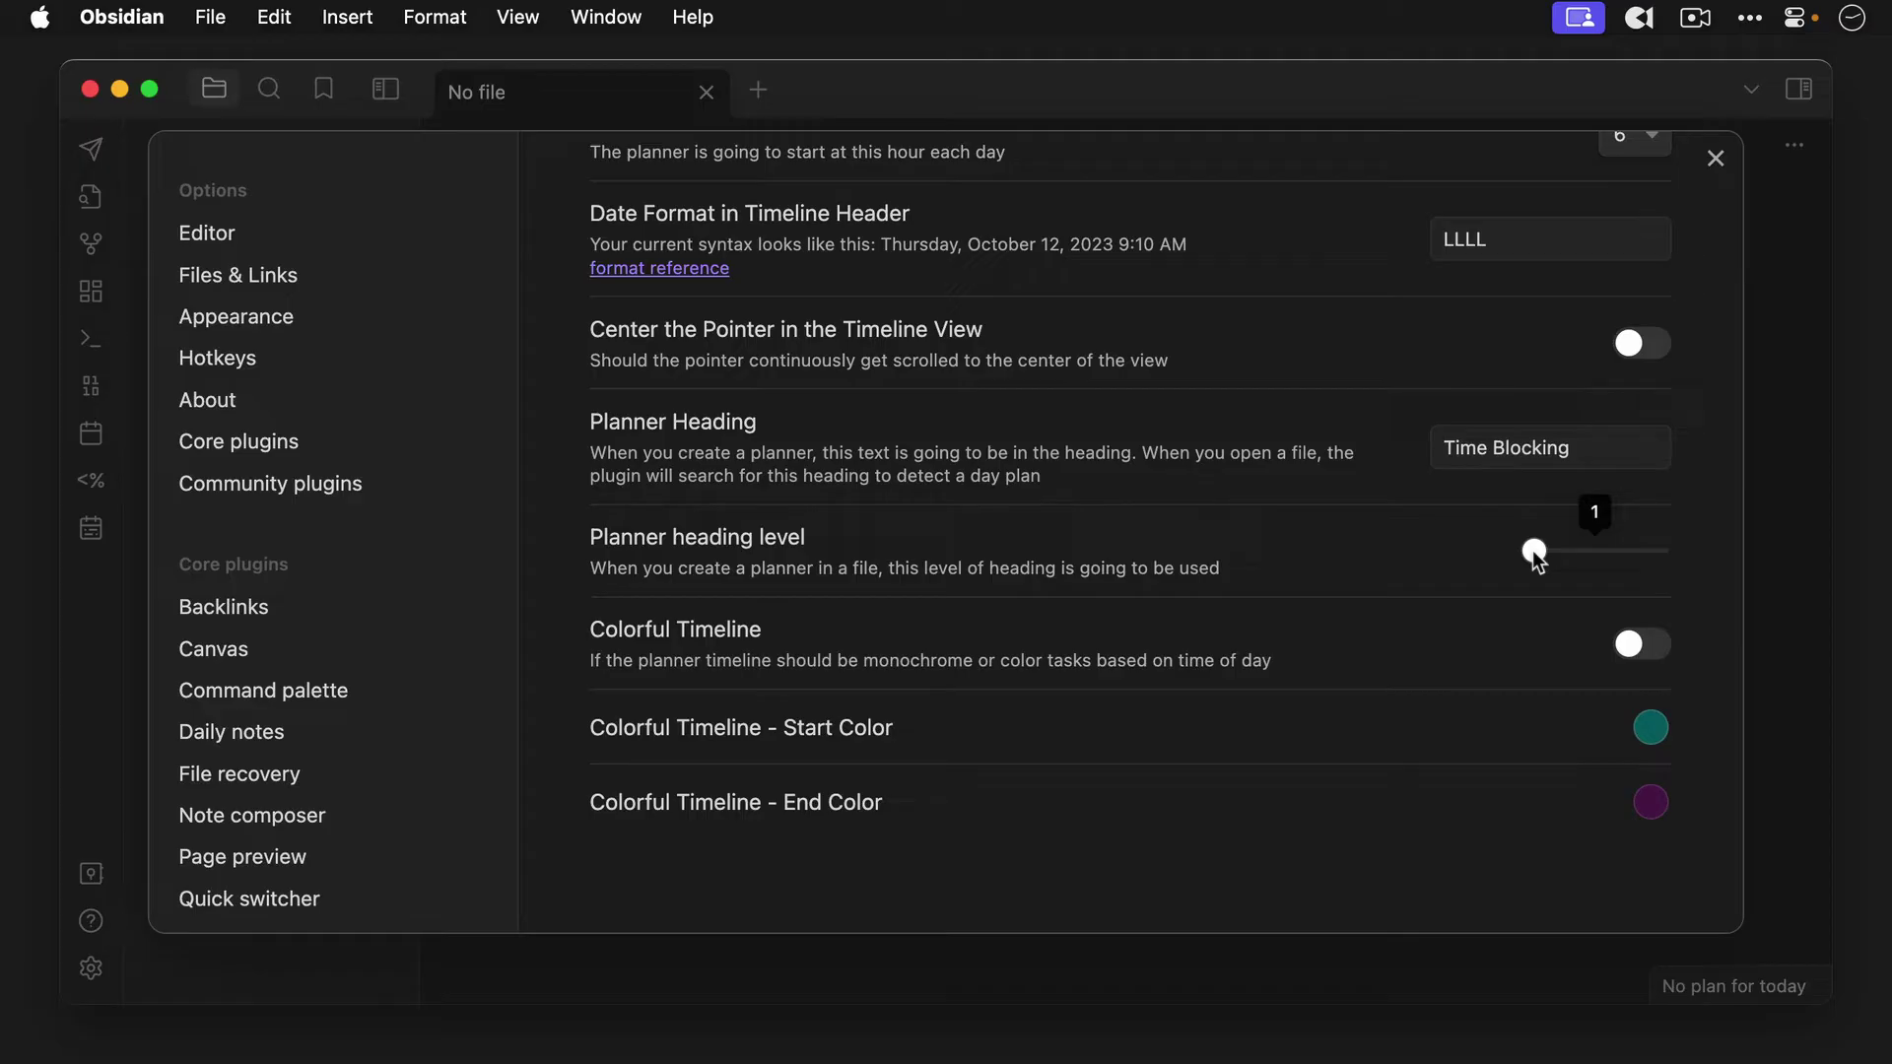
{"action": "left_click_drag", "start_coordinate": [1533, 550], "coordinate": [1558, 553]}
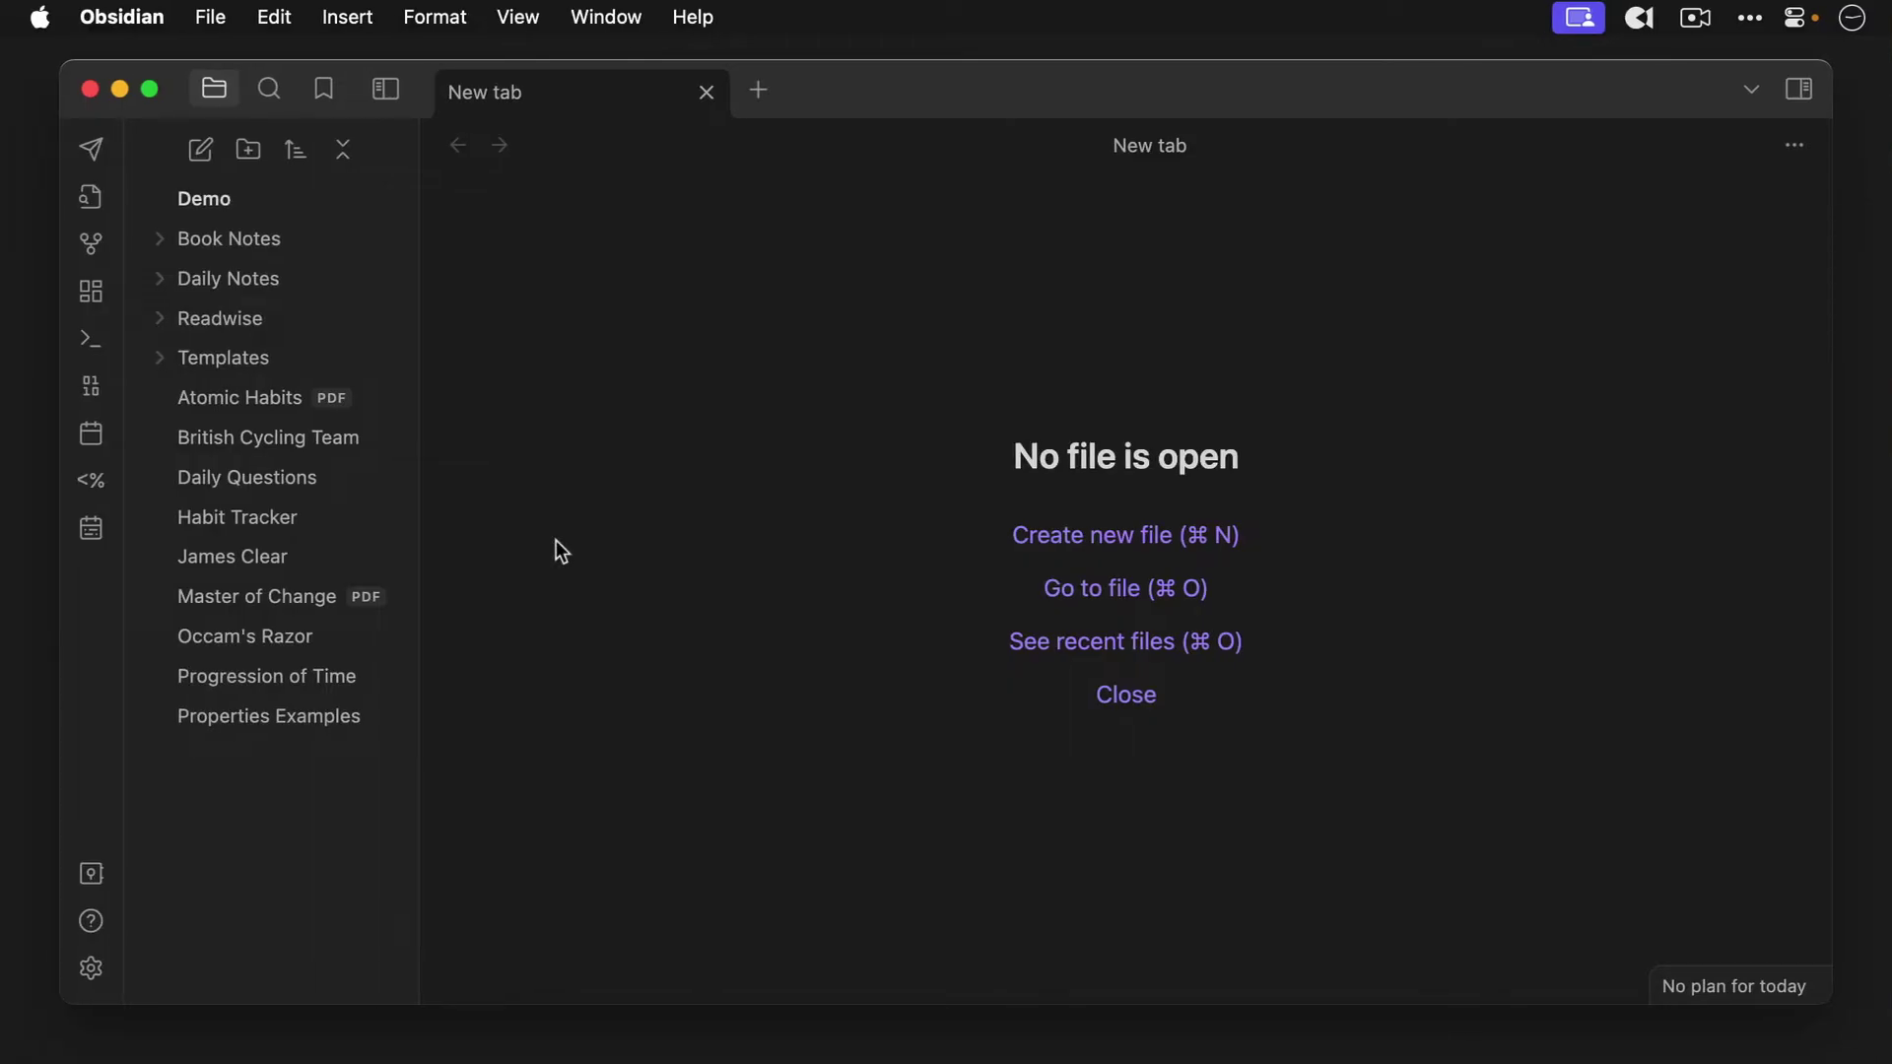
- Run 'Show the Day Planner Timeline' from the command palette to display today's timeline
{"action": "key", "text": "super+p"}
{"action": "type", "text": "Day Planner"}
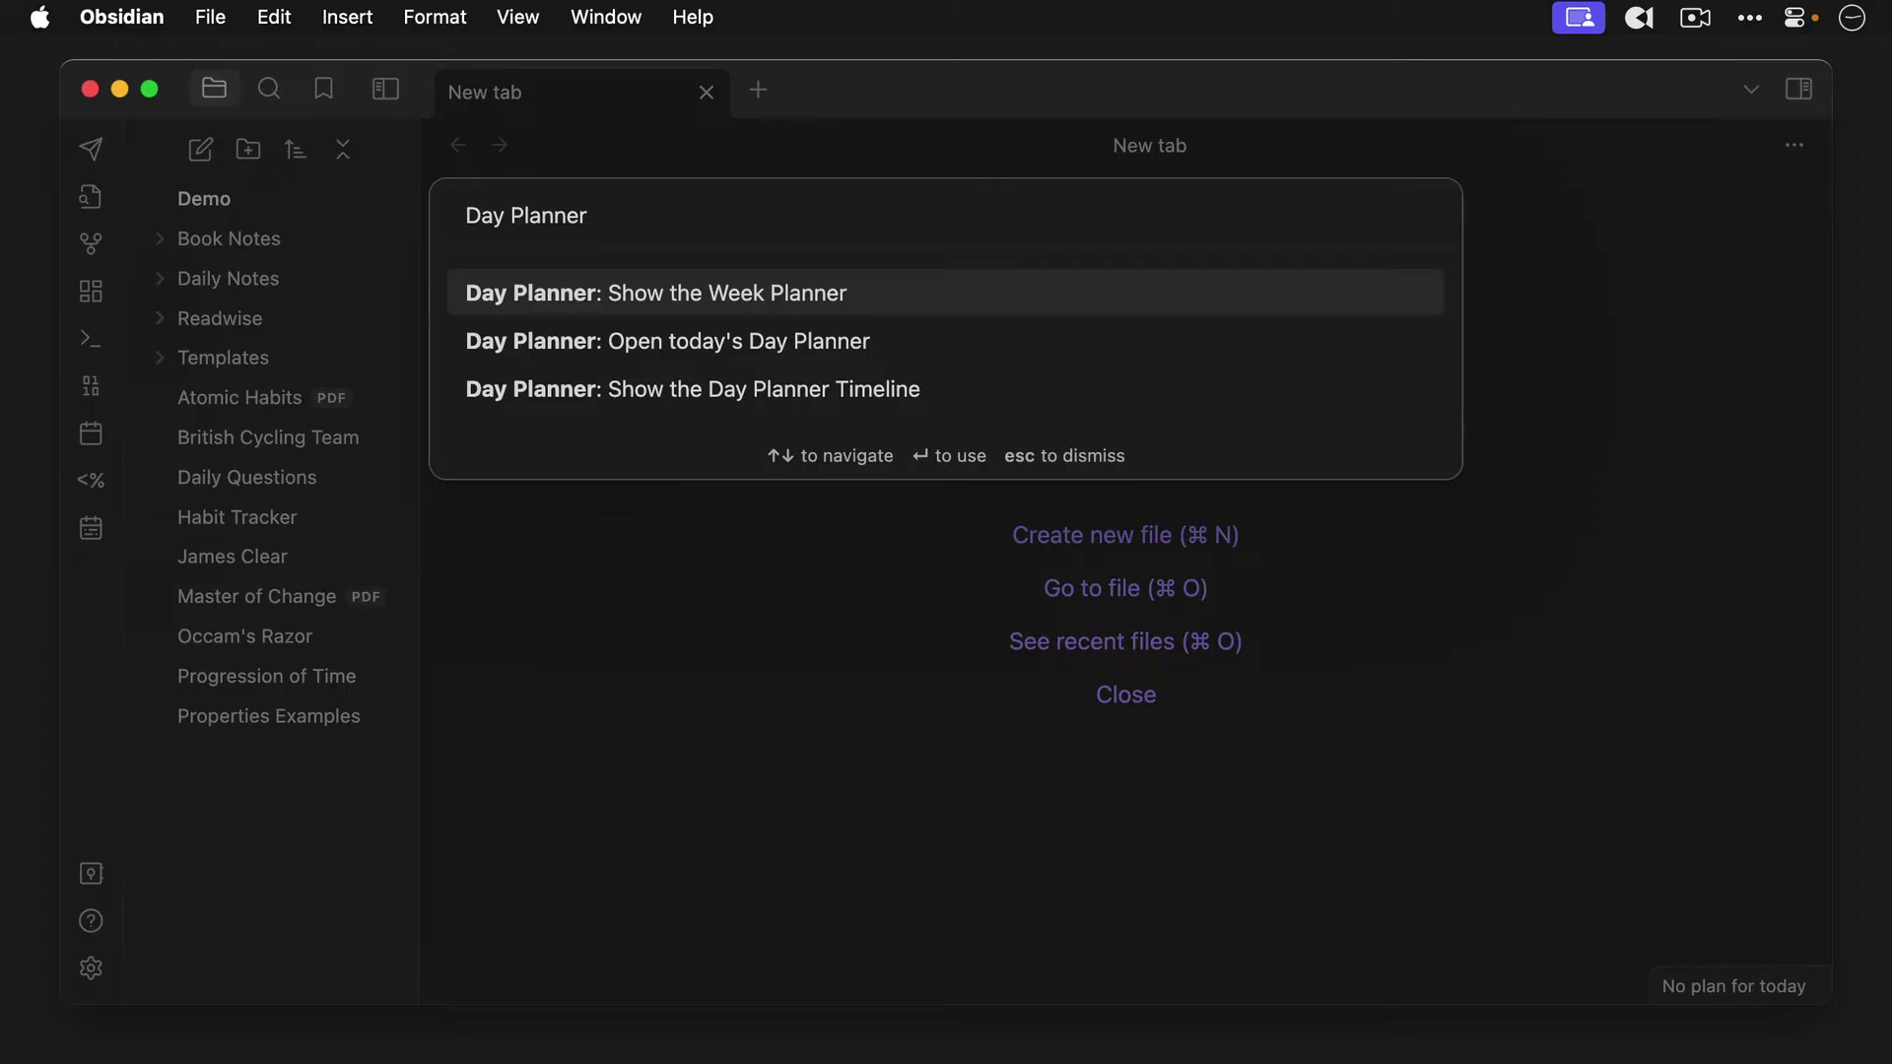
{"action": "key", "text": "Down"}
{"action": "key", "text": "Down"}
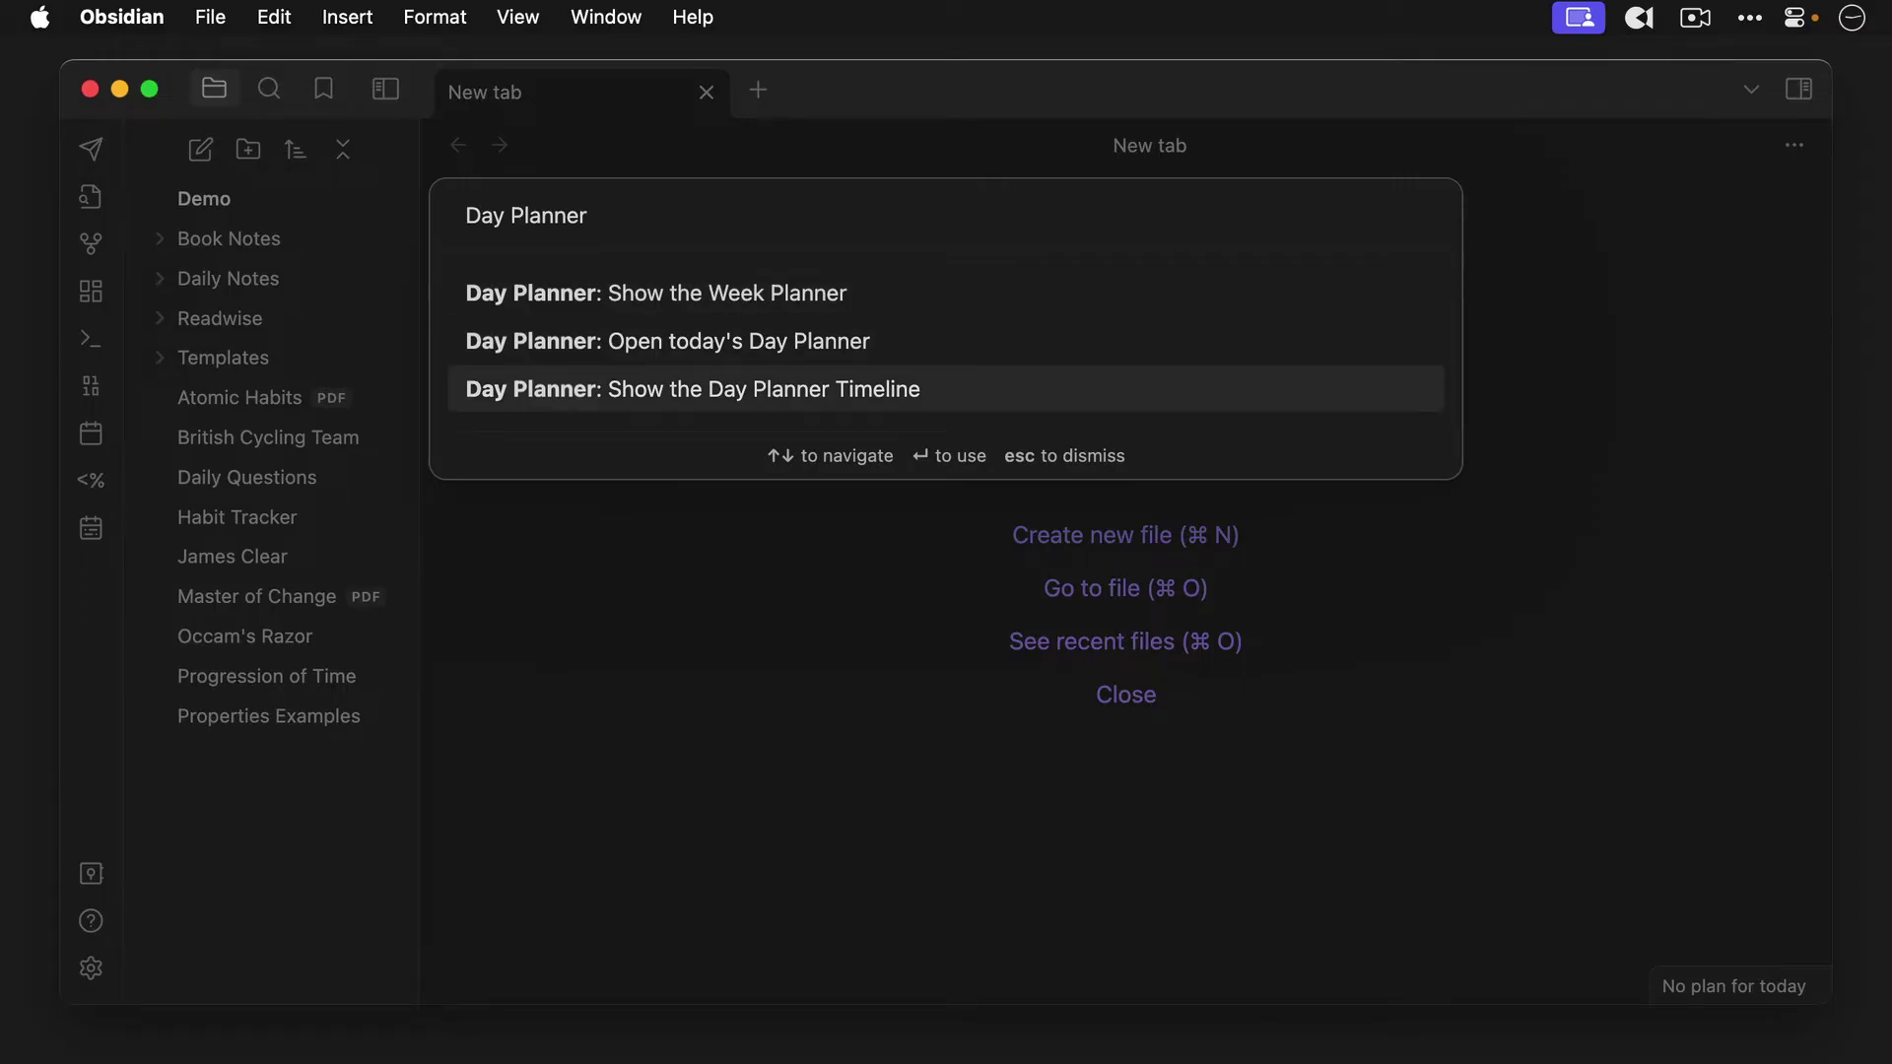
{"action": "key", "text": "Return"}
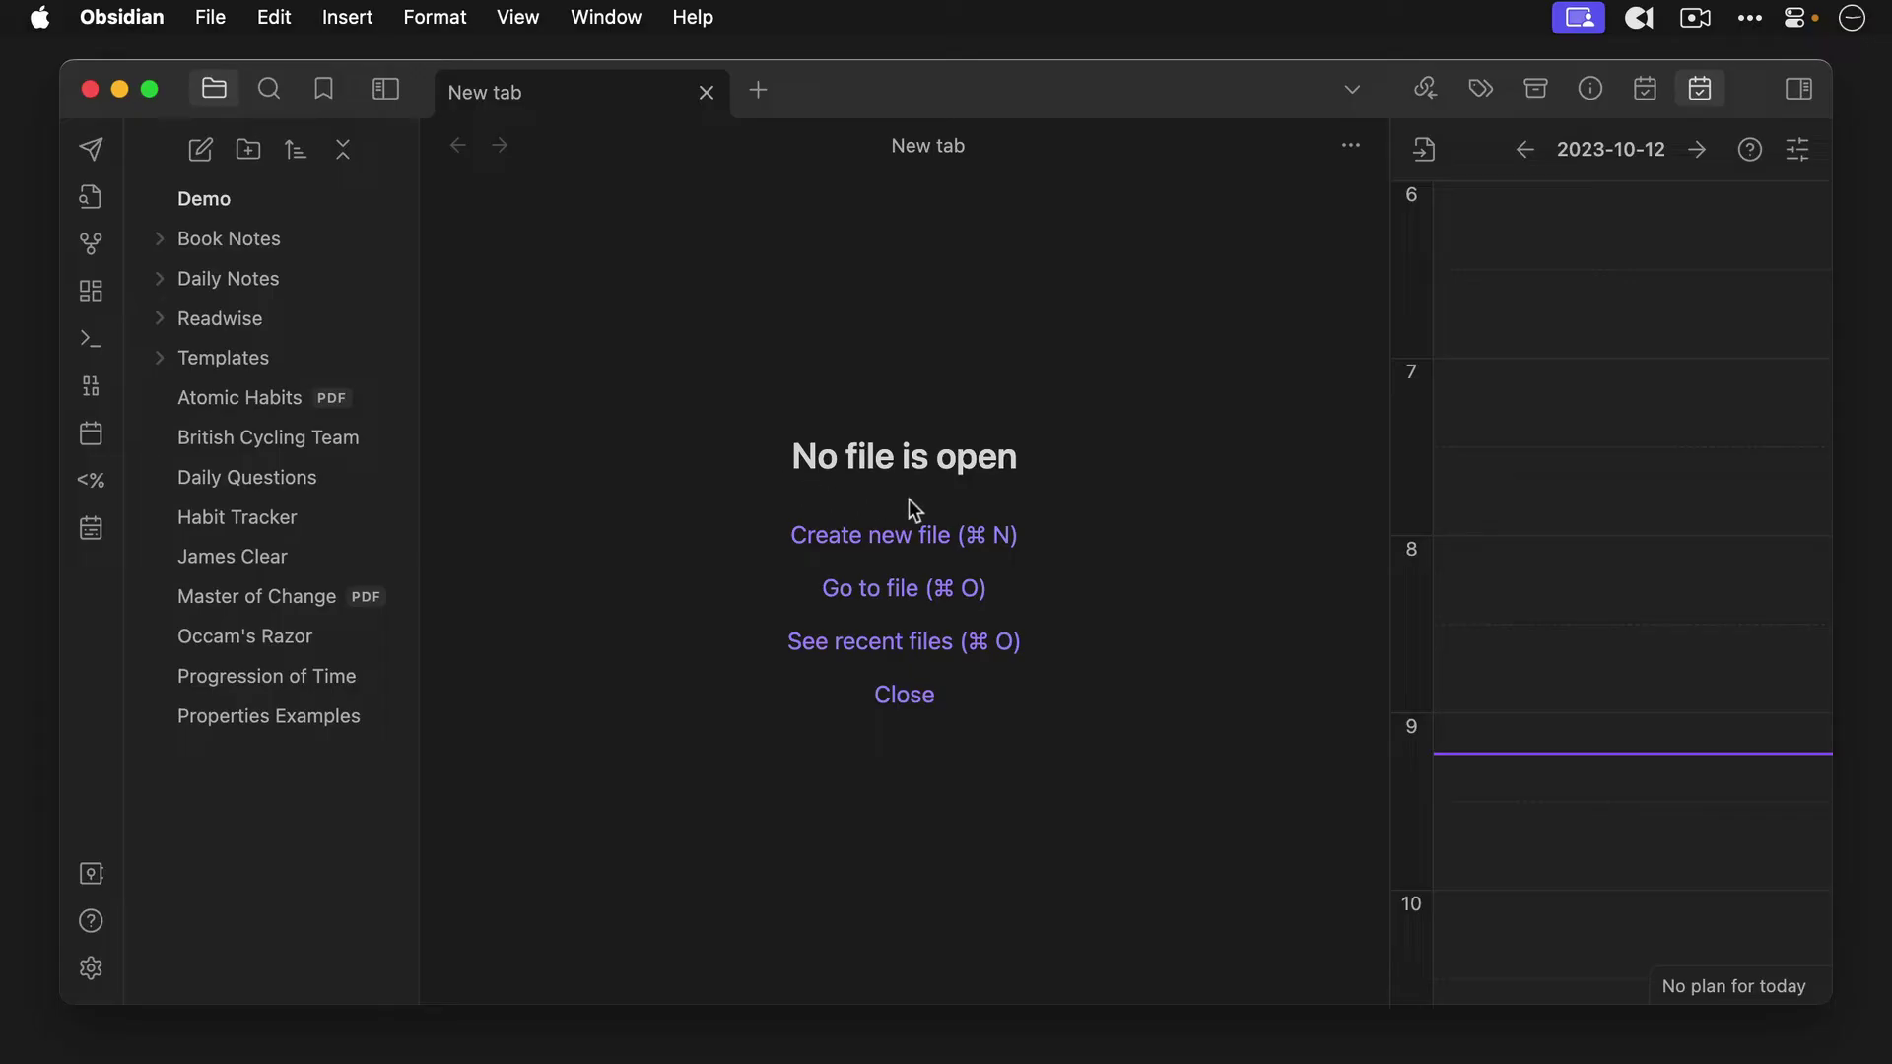
- Create a one-hour 10:00–11:00 block on the timeline and open its 2023-10-12 daily note
{"action": "scroll", "coordinate": [1527, 606], "scroll_direction": "down", "scroll_amount": 5}
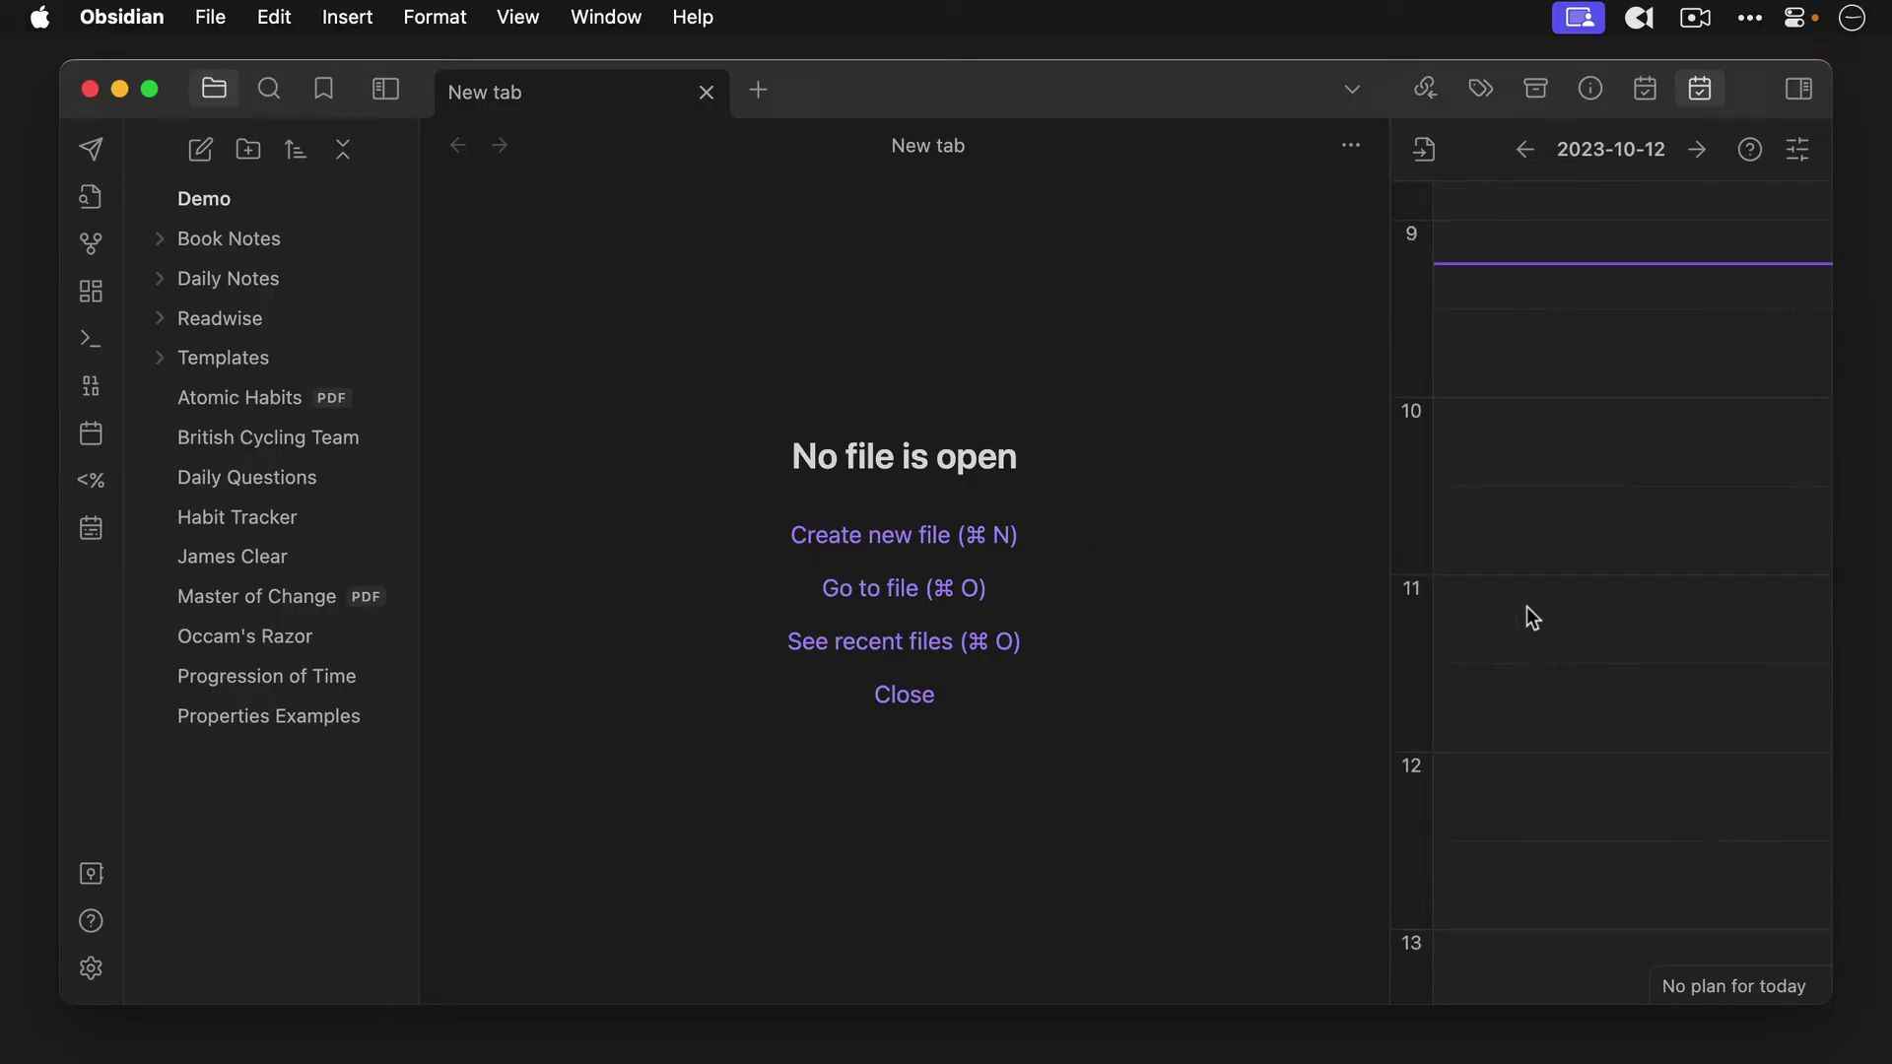
{"action": "left_click", "coordinate": [1476, 310]}
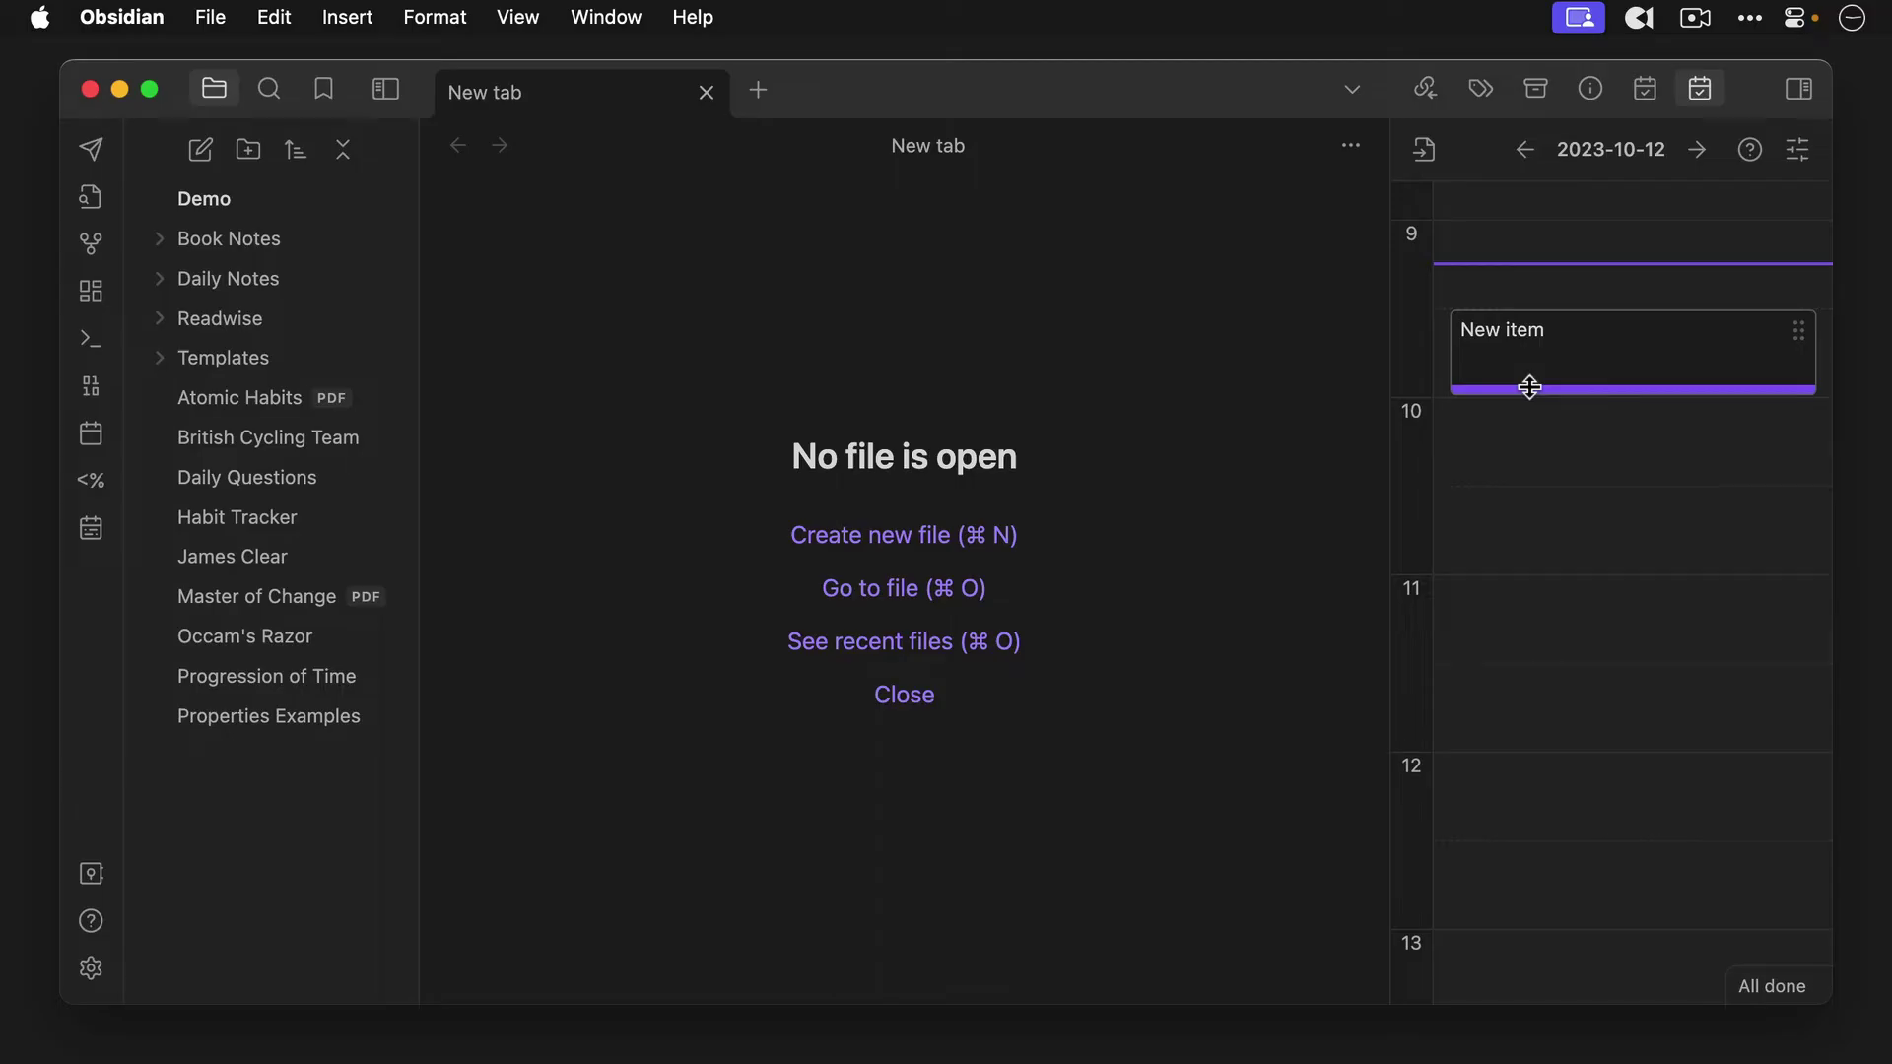
{"action": "left_click_drag", "start_coordinate": [1529, 386], "coordinate": [1534, 494]}
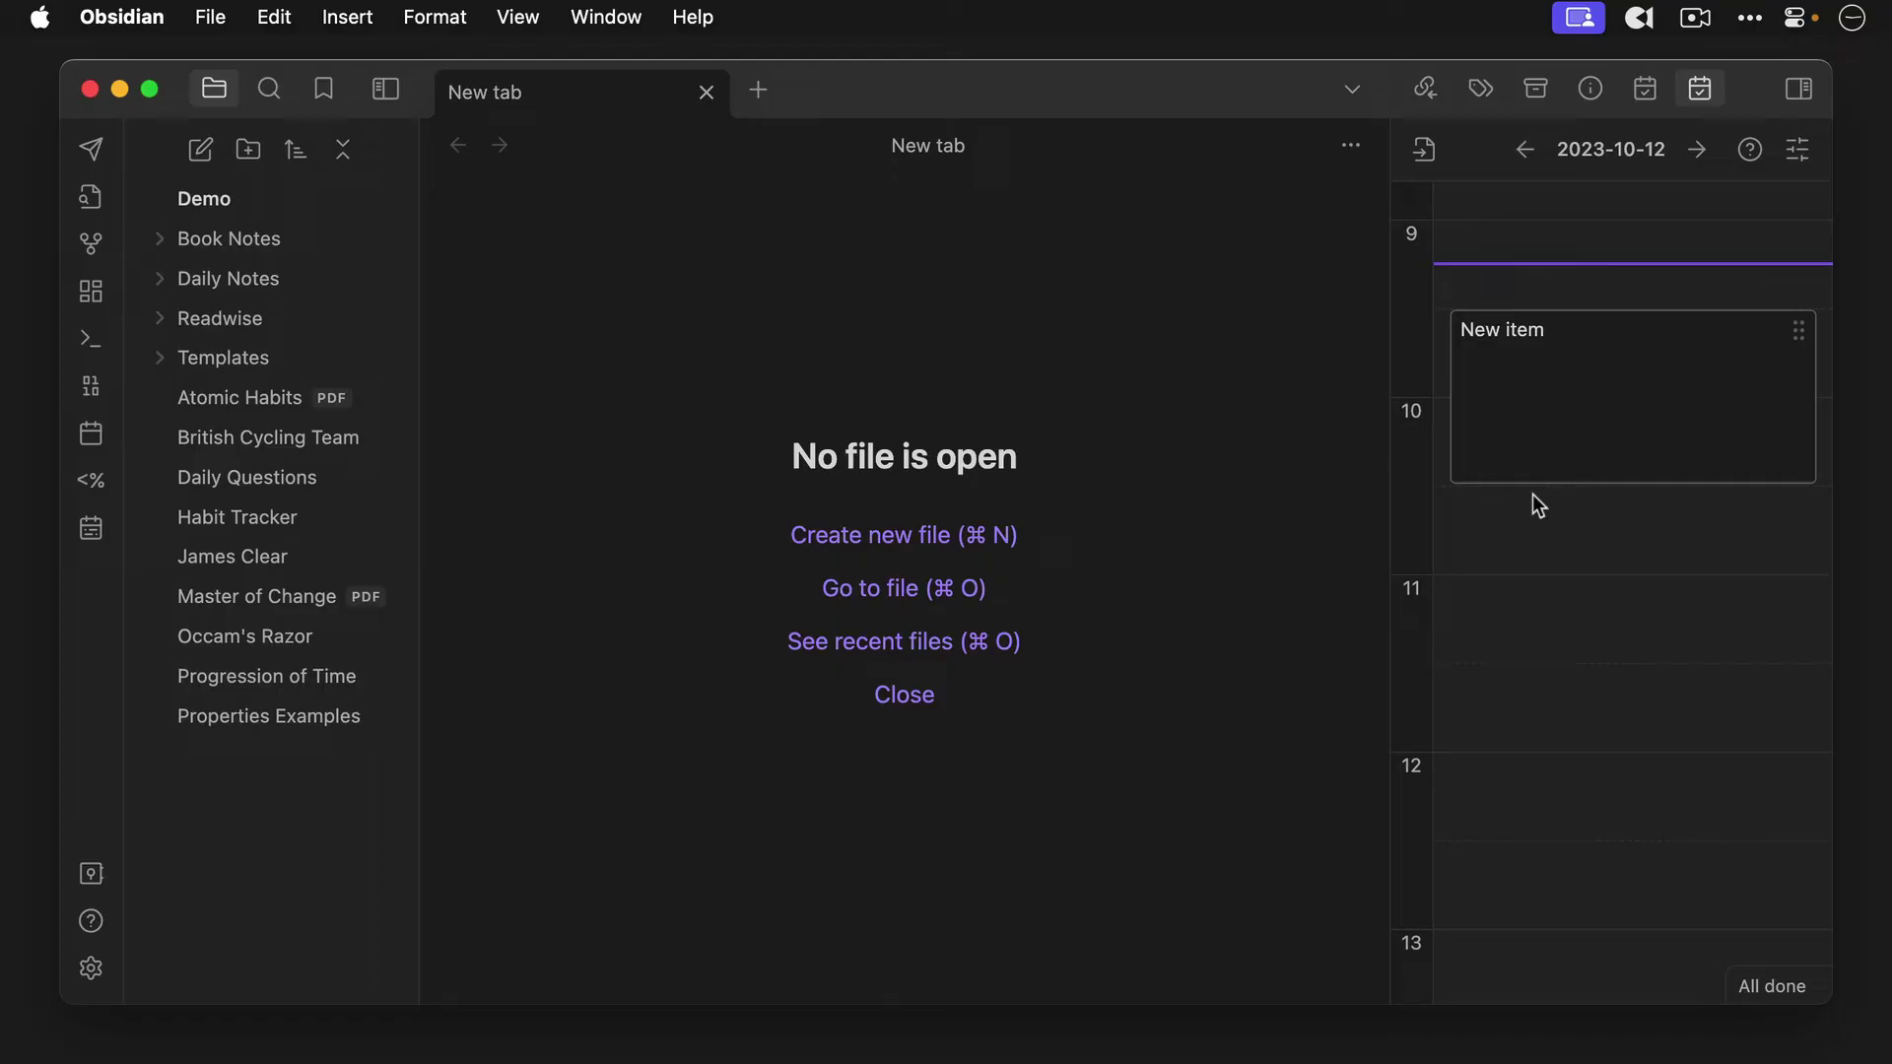
{"action": "left_click_drag", "start_coordinate": [1798, 333], "coordinate": [1794, 411]}
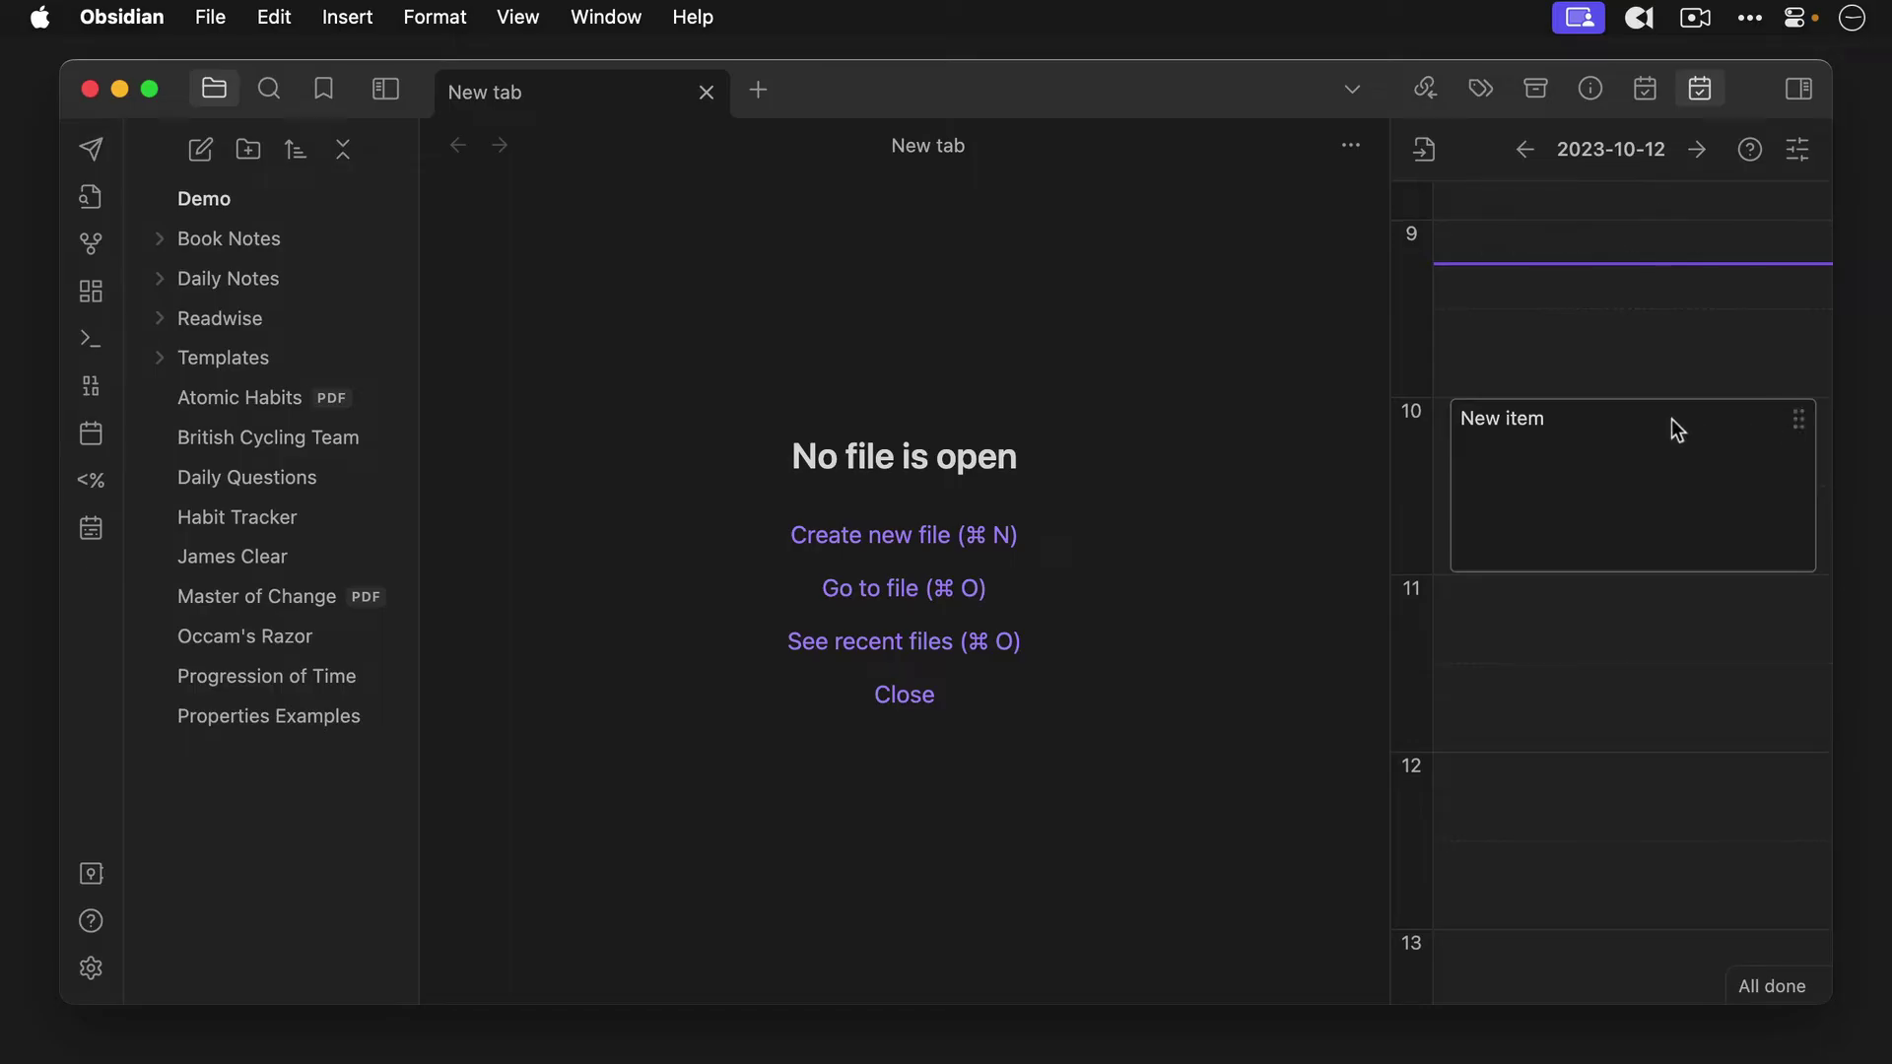
{"action": "left_click", "coordinate": [1530, 414]}
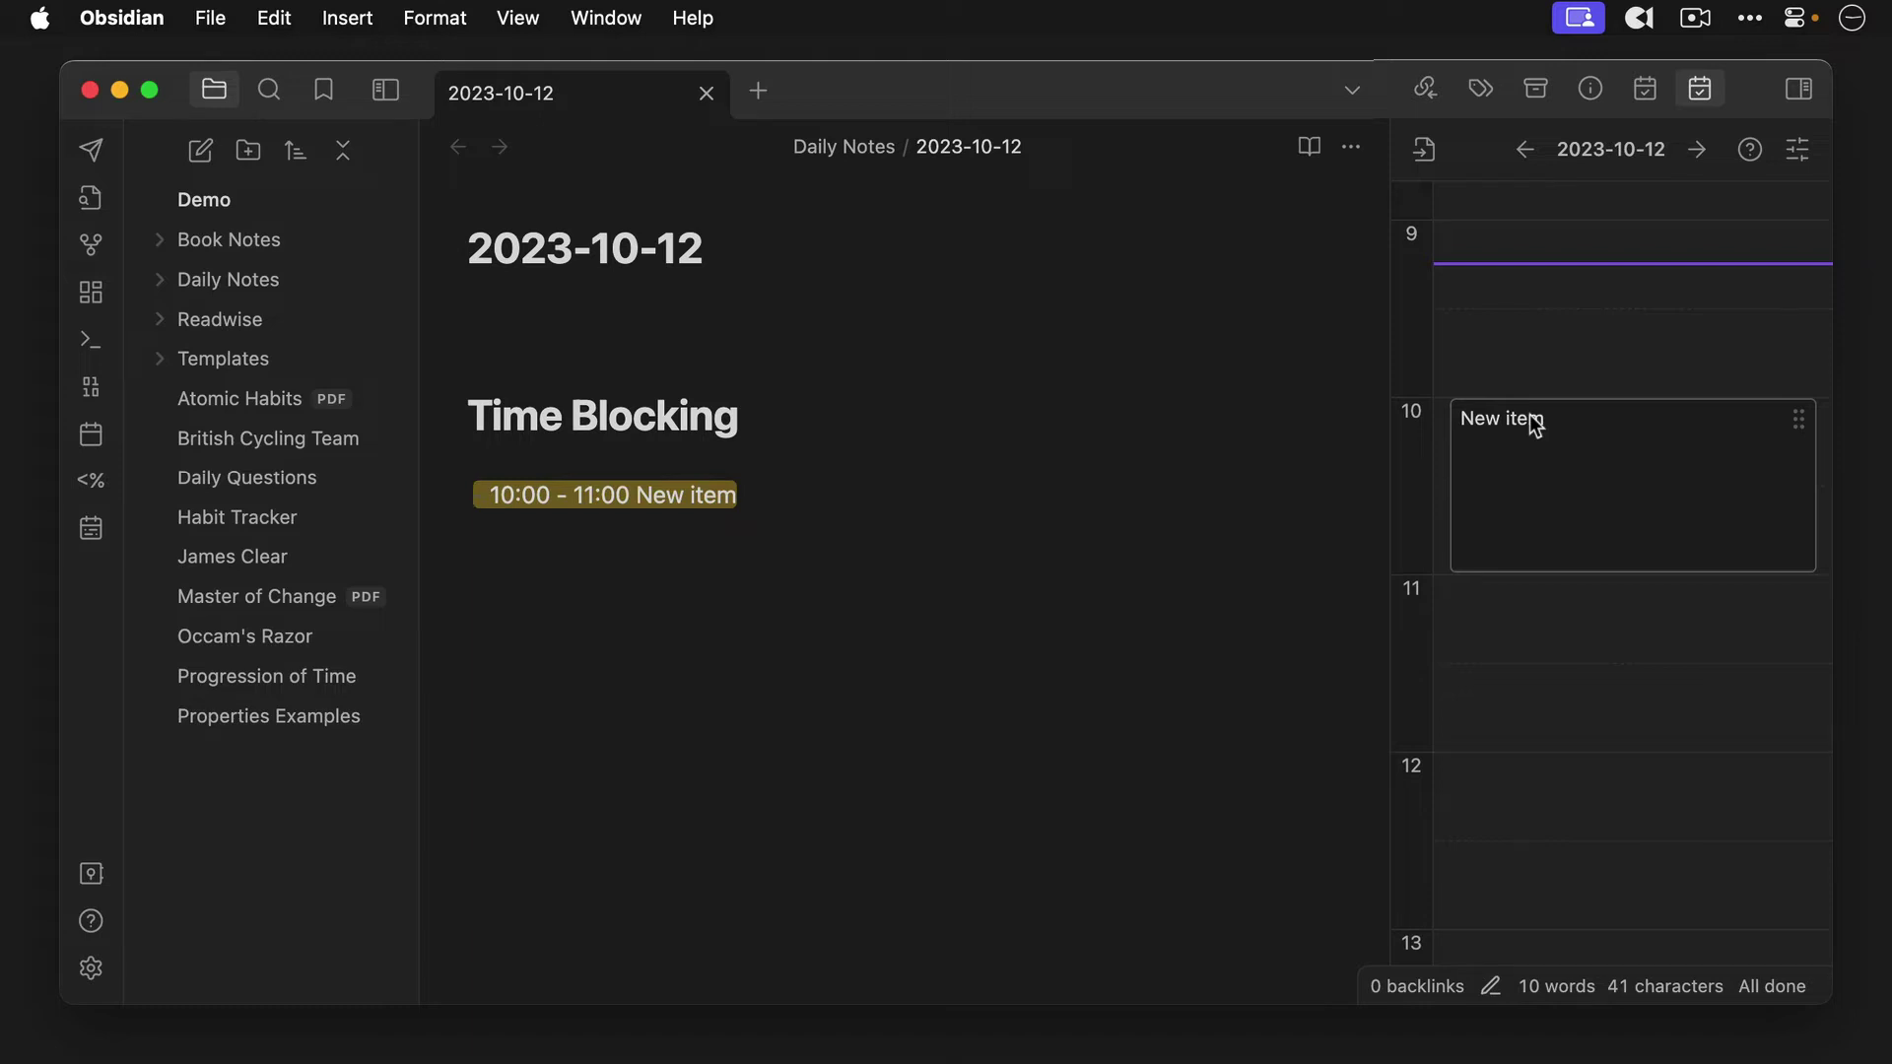
- Rename the 10:00 'New item' entry to 'Record Time Blocking in Obsidian video'
{"action": "left_click", "coordinate": [751, 491]}
{"action": "key", "text": "BackSpace"}
{"action": "key", "text": "BackSpace"}
{"action": "key", "text": "BackSpace"}
{"action": "key", "text": "BackSpace"}
{"action": "key", "text": "BackSpace"}
{"action": "key", "text": "BackSpace"}
{"action": "key", "text": "BackSpace"}
{"action": "key", "text": "BackSpace"}
{"action": "type", "text": "Record Time B"}
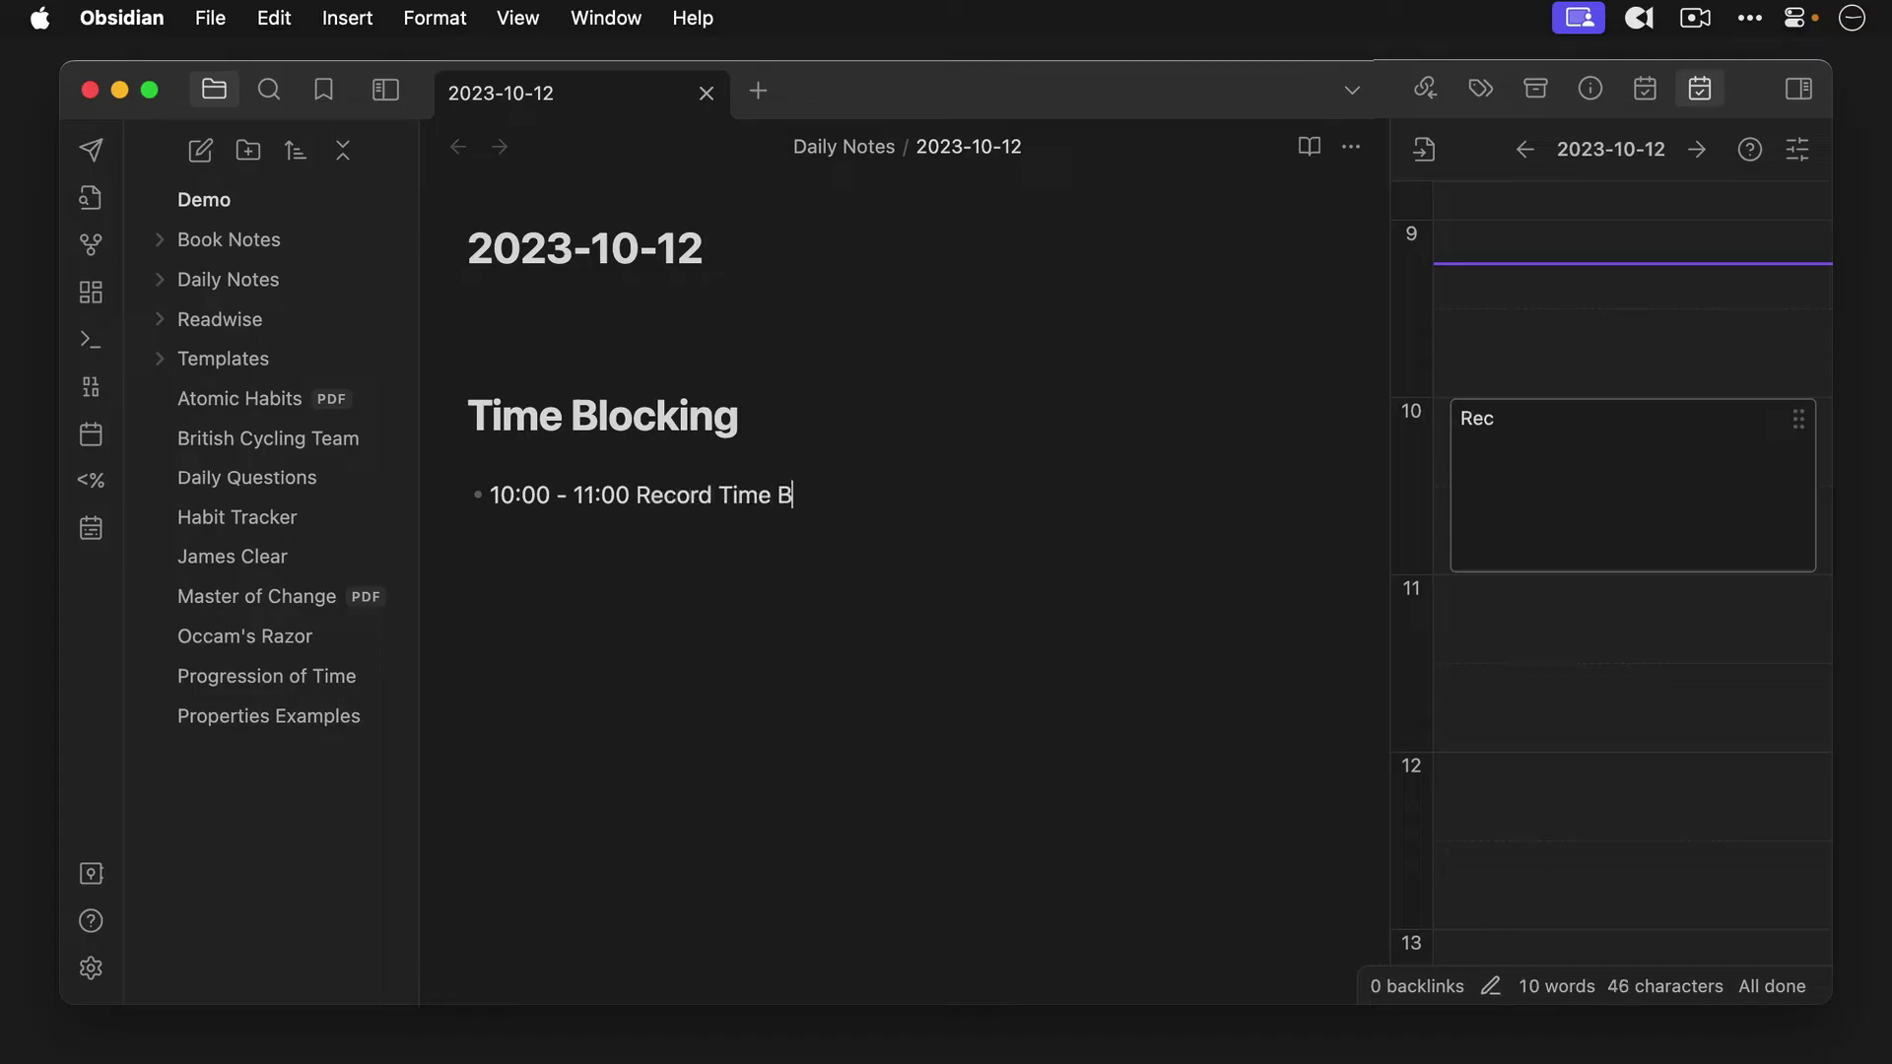
{"action": "type", "text": "locking in Obsidian video"}
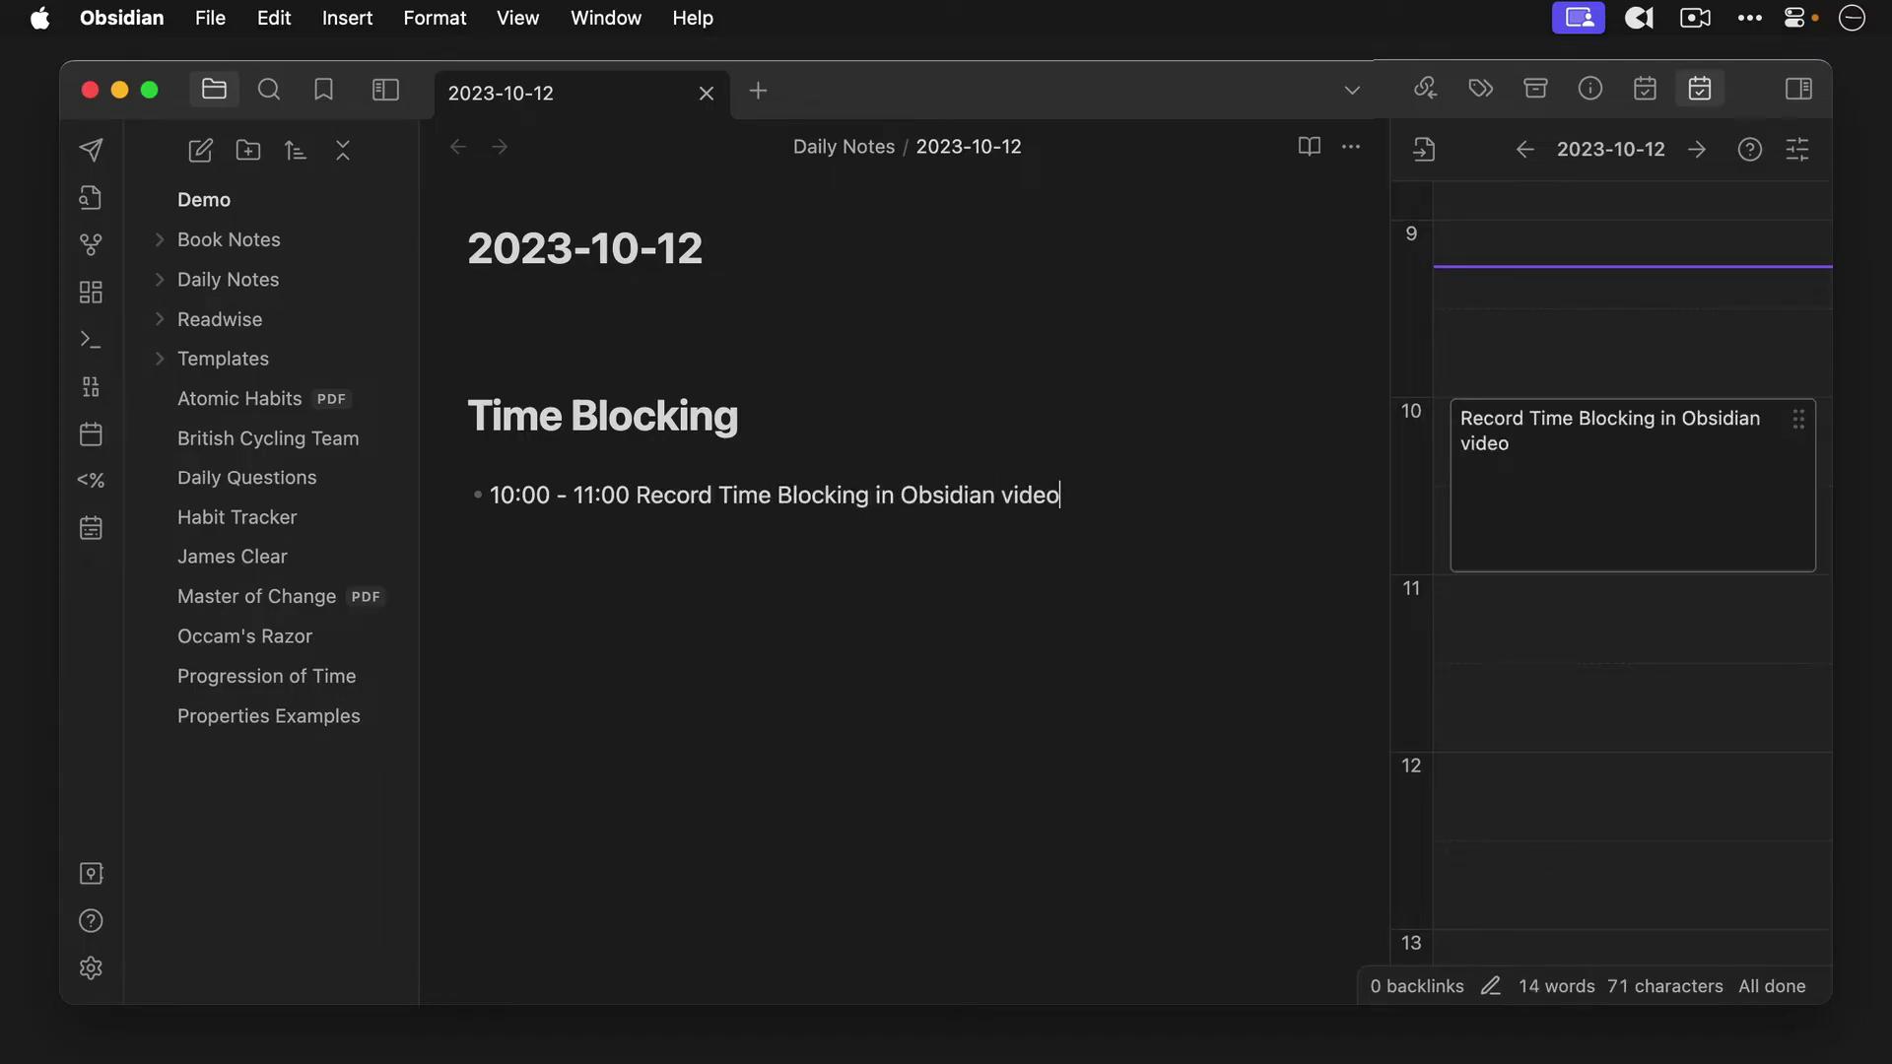
- Add 11:00–12:00 Edit video, 12:00–13:00 Lunch and 13:00–15:00 Writing blocks, then show the Week Planner
{"action": "key", "text": "Return"}
{"action": "type", "text": "11"}
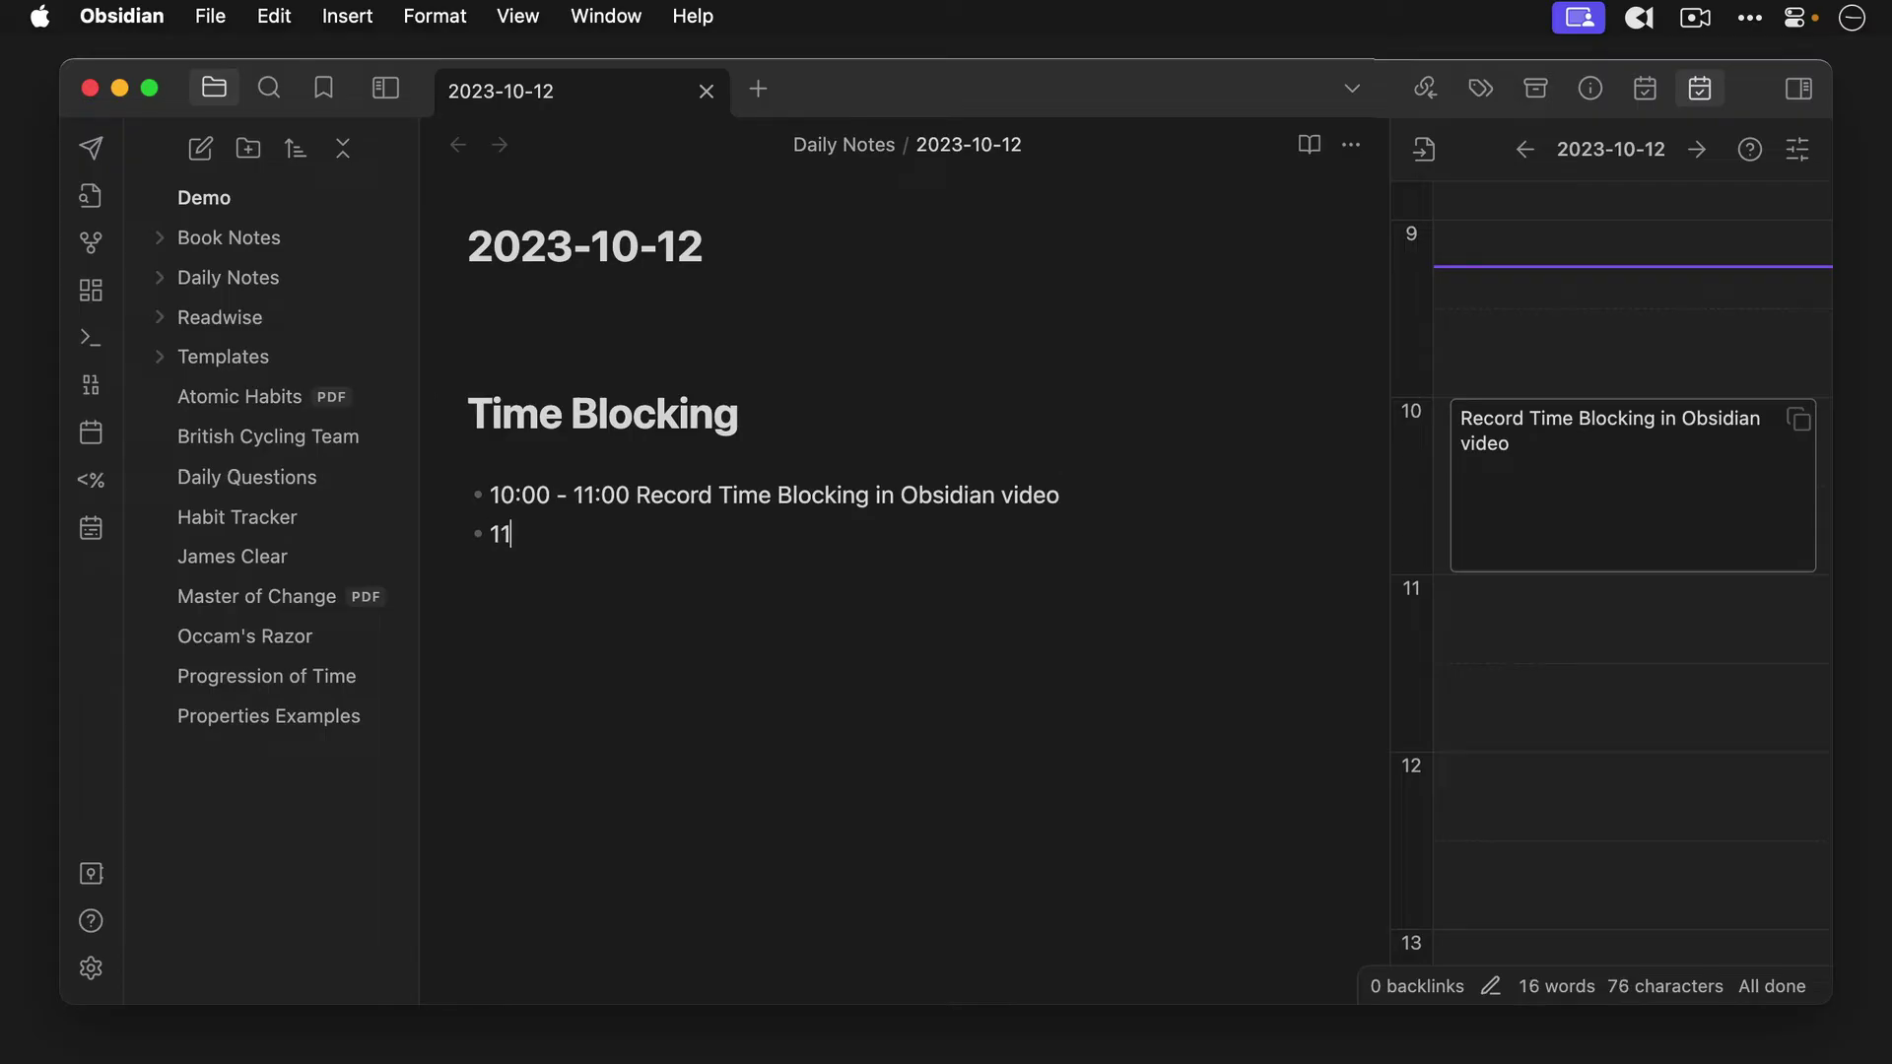
{"action": "type", "text": ":00 - 12:00 E"}
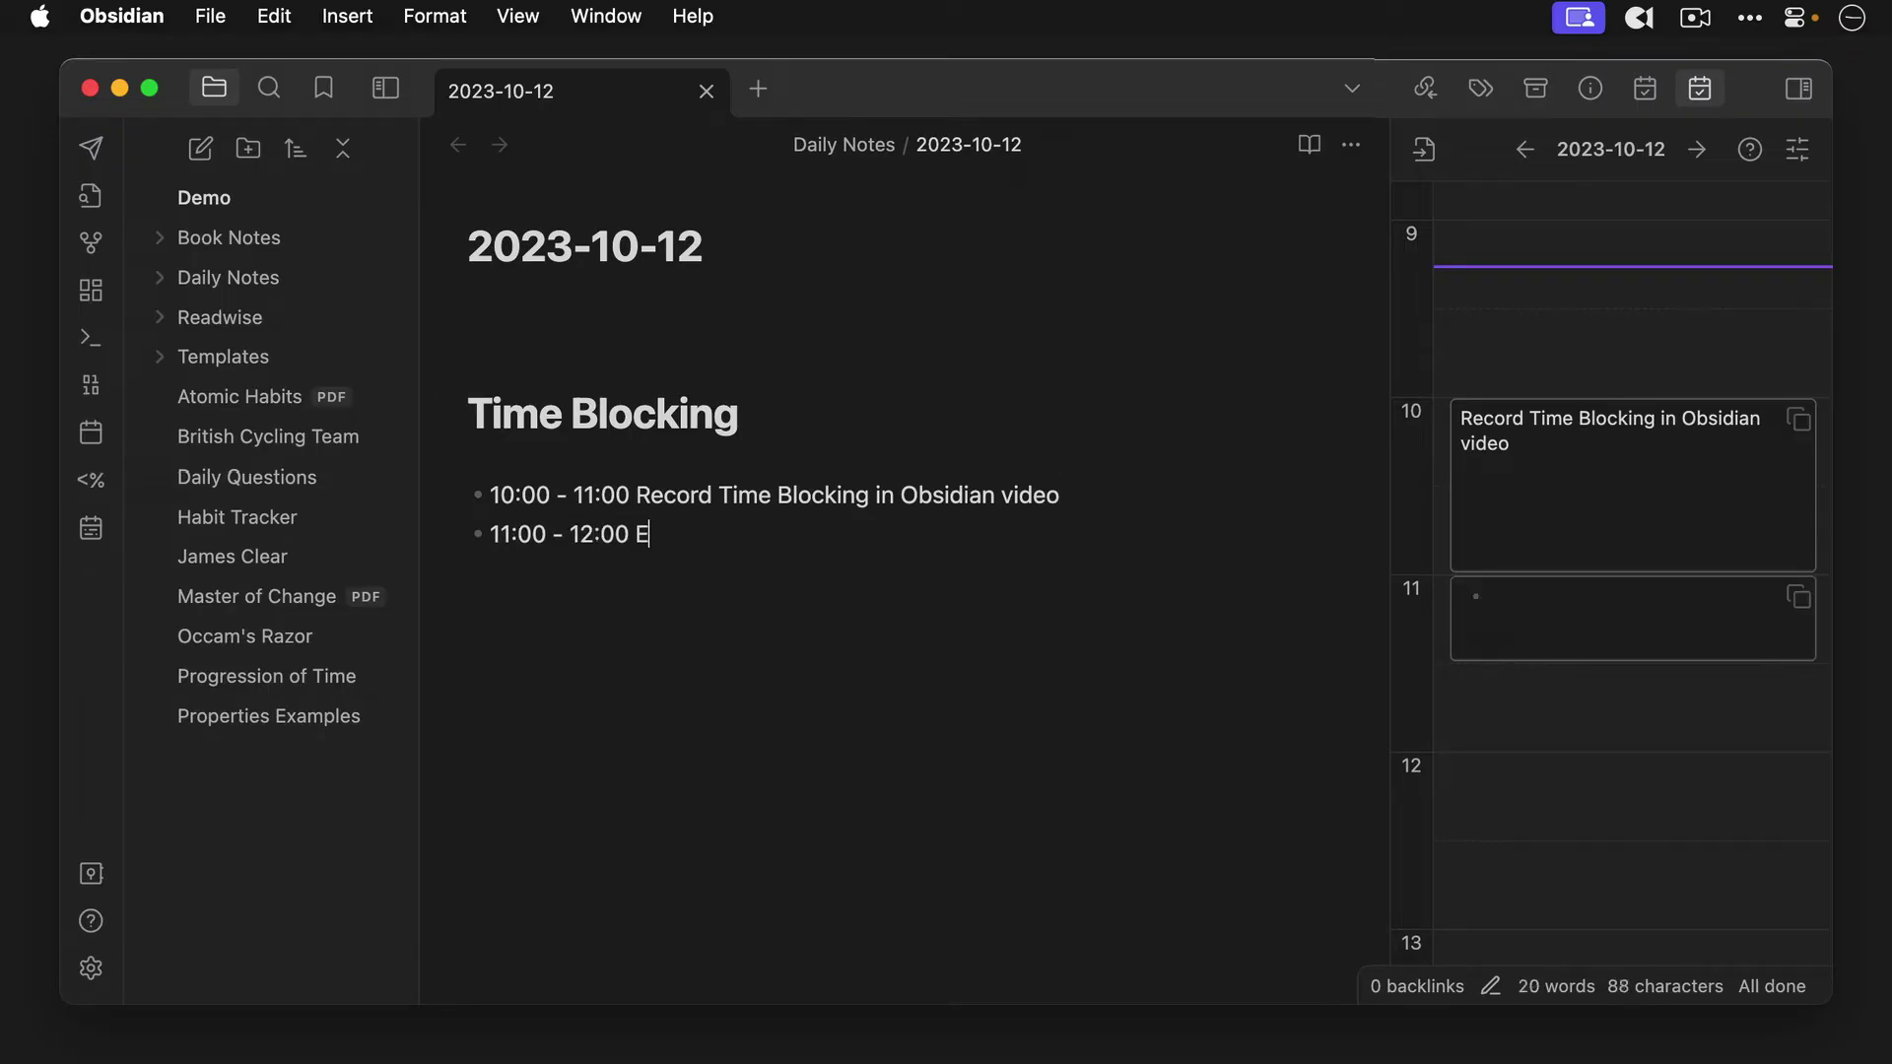
{"action": "type", "text": "dit video"}
{"action": "key", "text": "Return"}
{"action": "type", "text": "12:"}
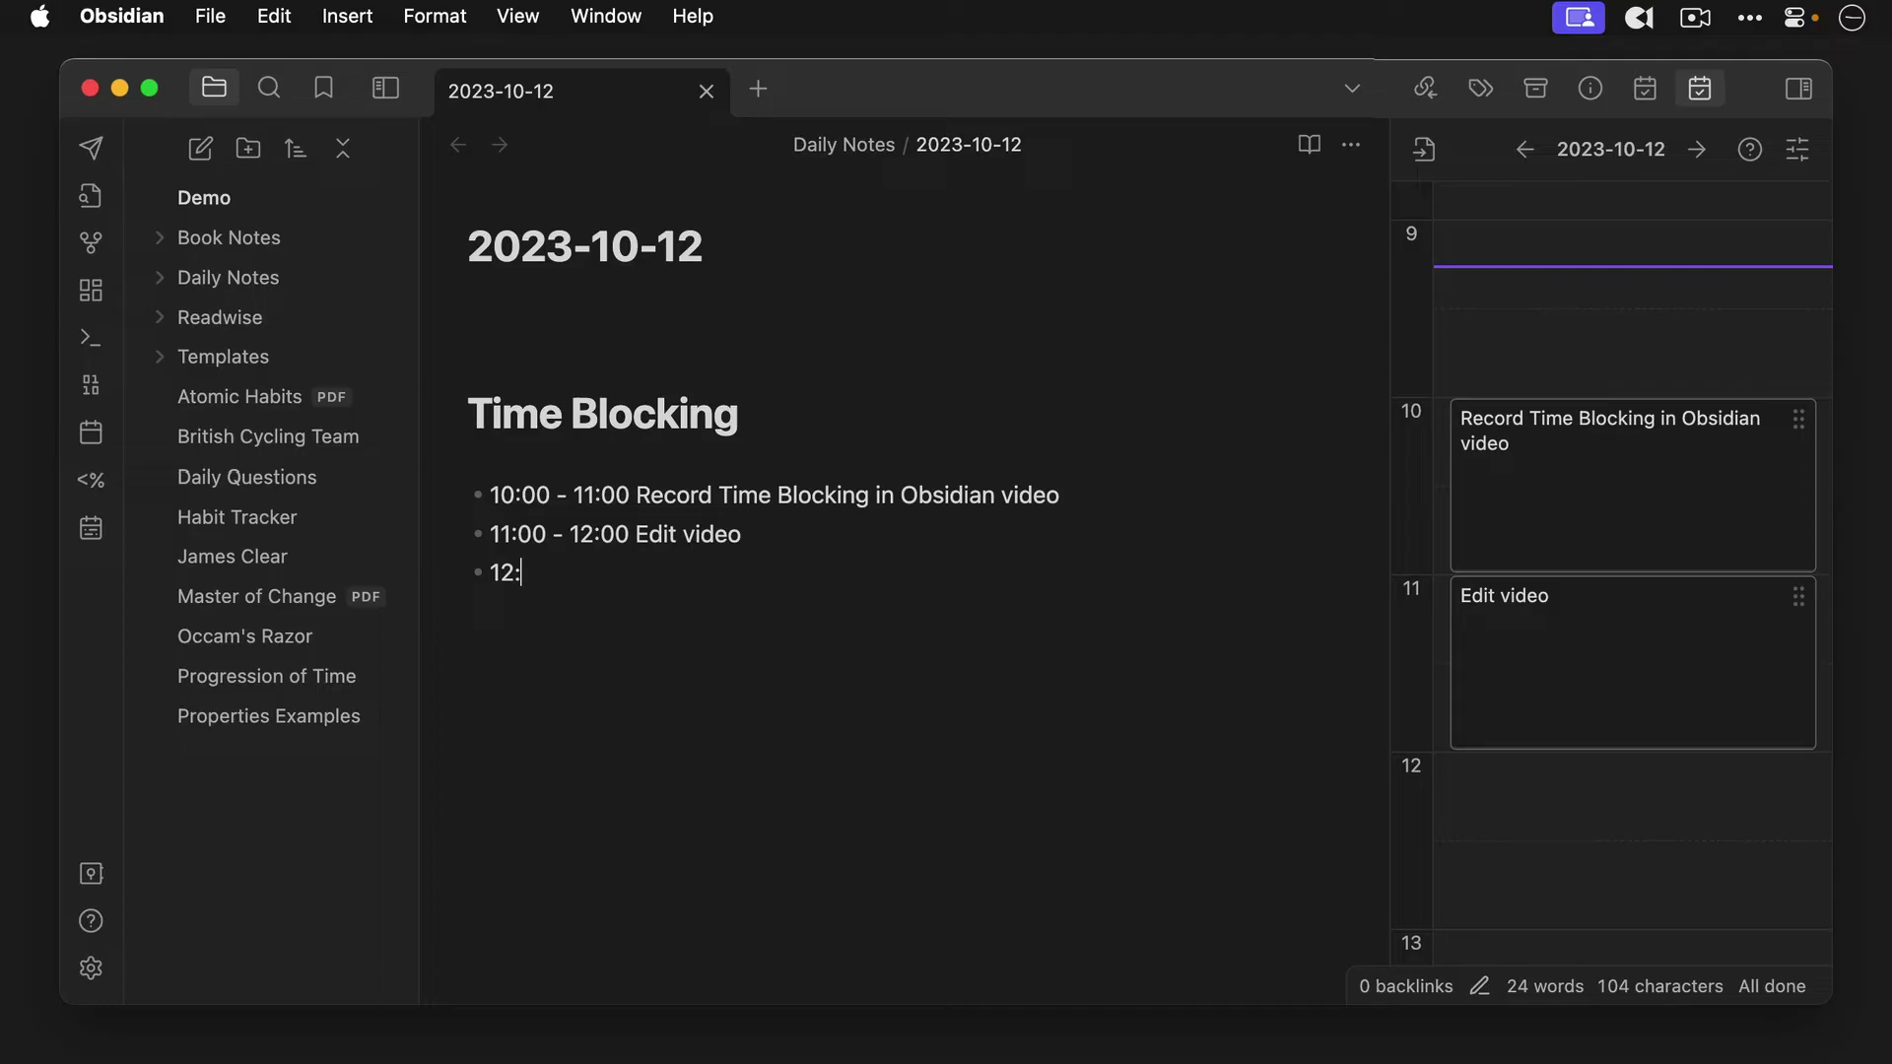
{"action": "type", "text": "00 - 13:00 Lunch"}
{"action": "key", "text": "Return"}
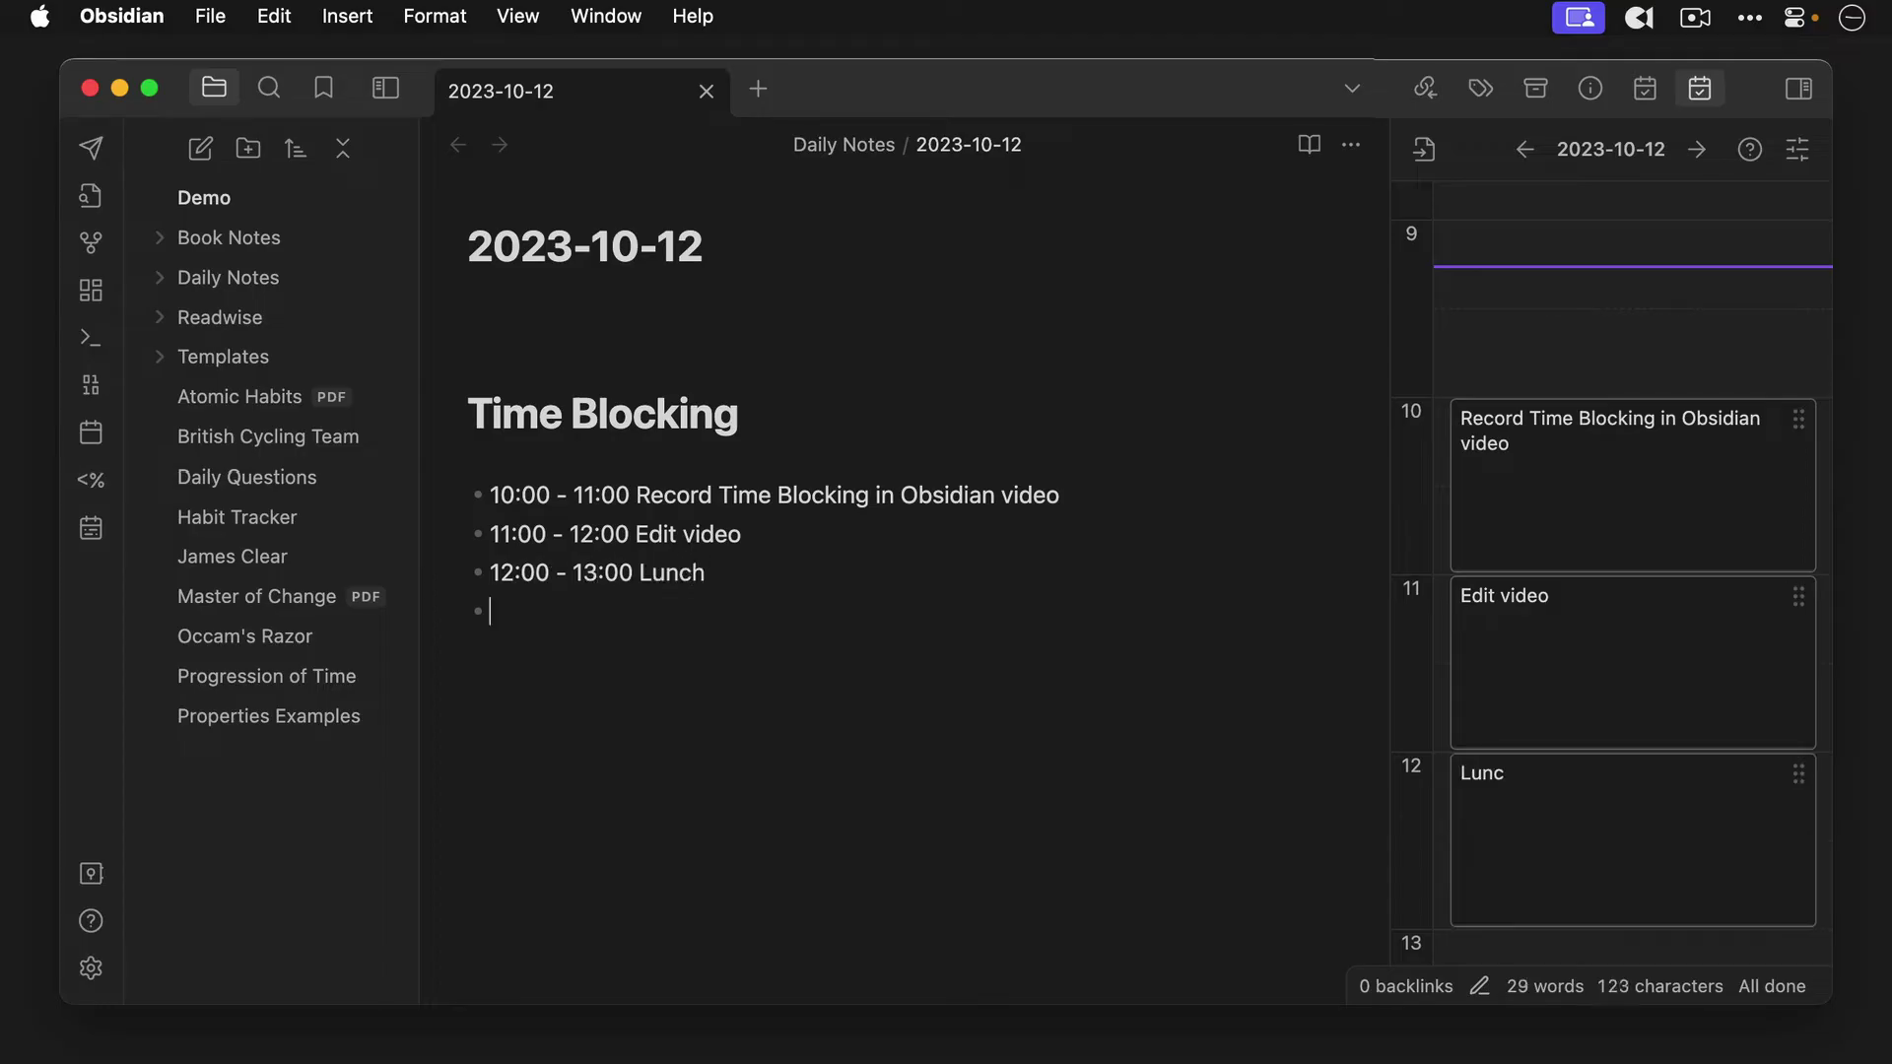
{"action": "type", "text": "13:00 - 15:00"}
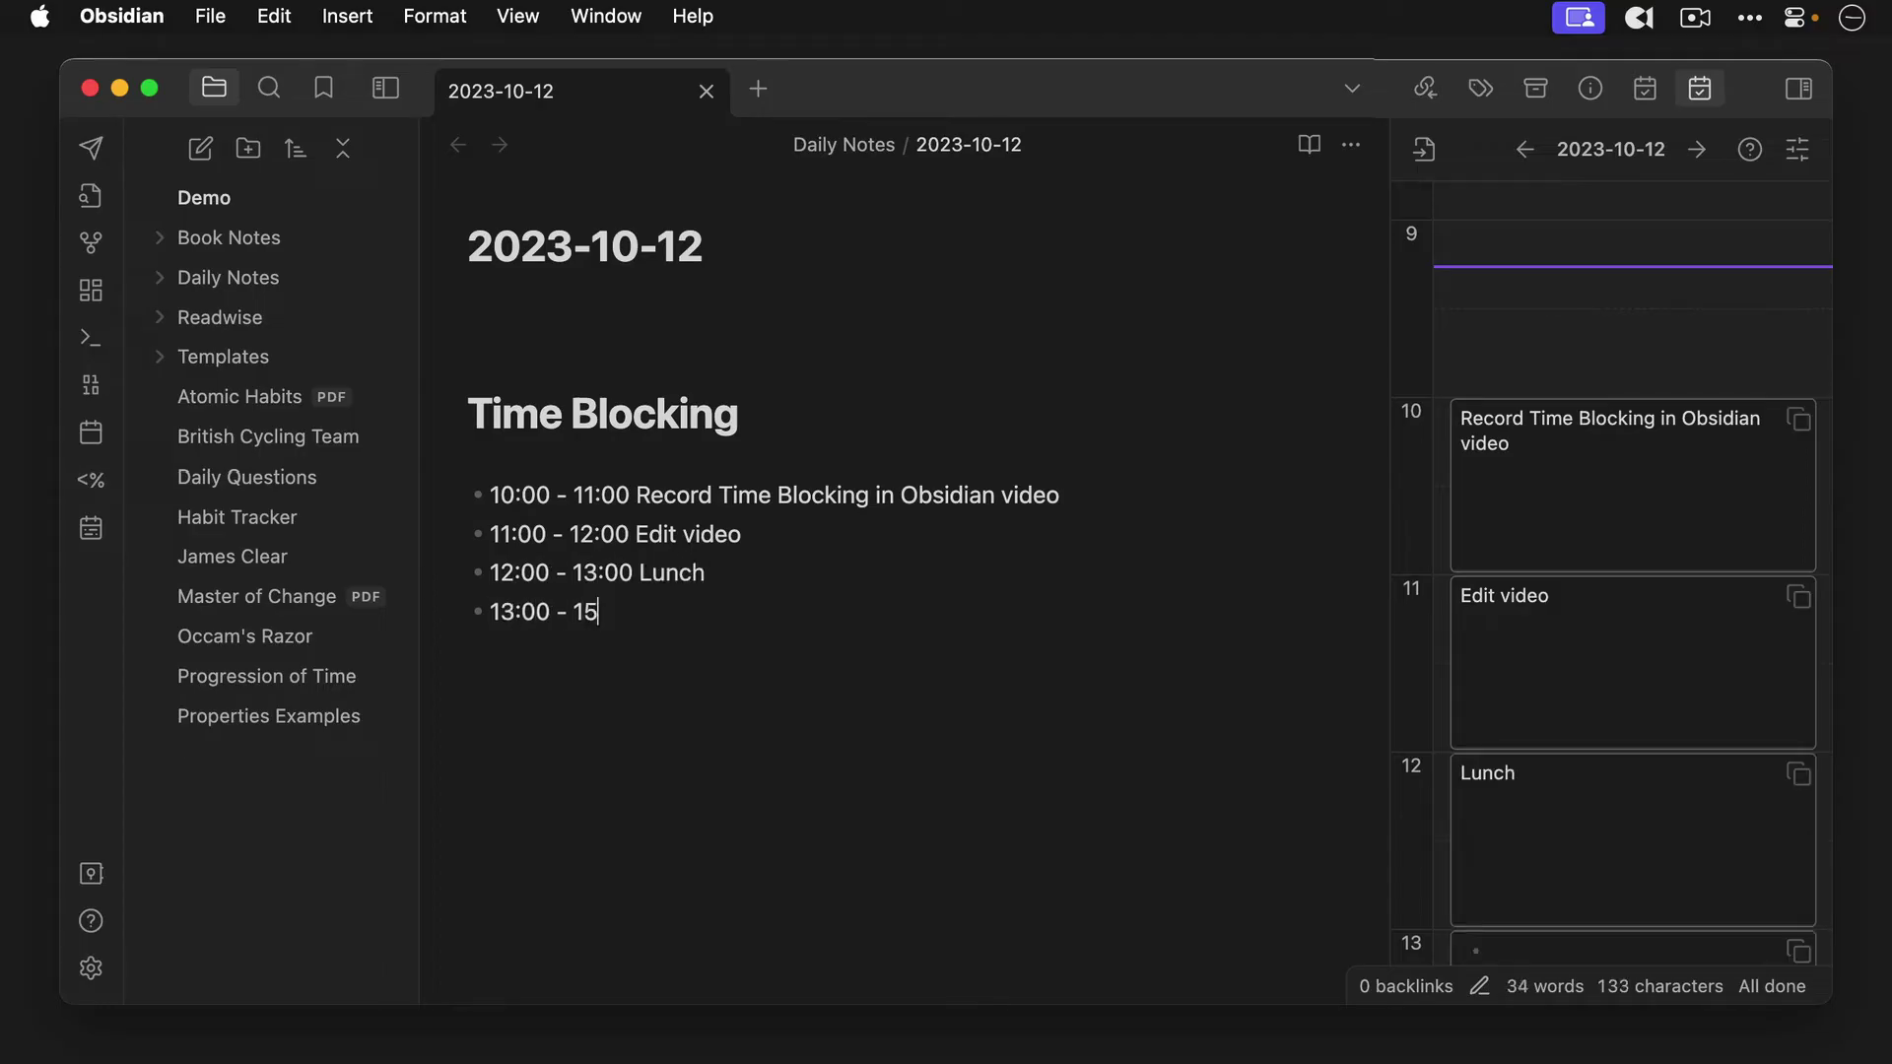
{"action": "type", "text": " Writing"}
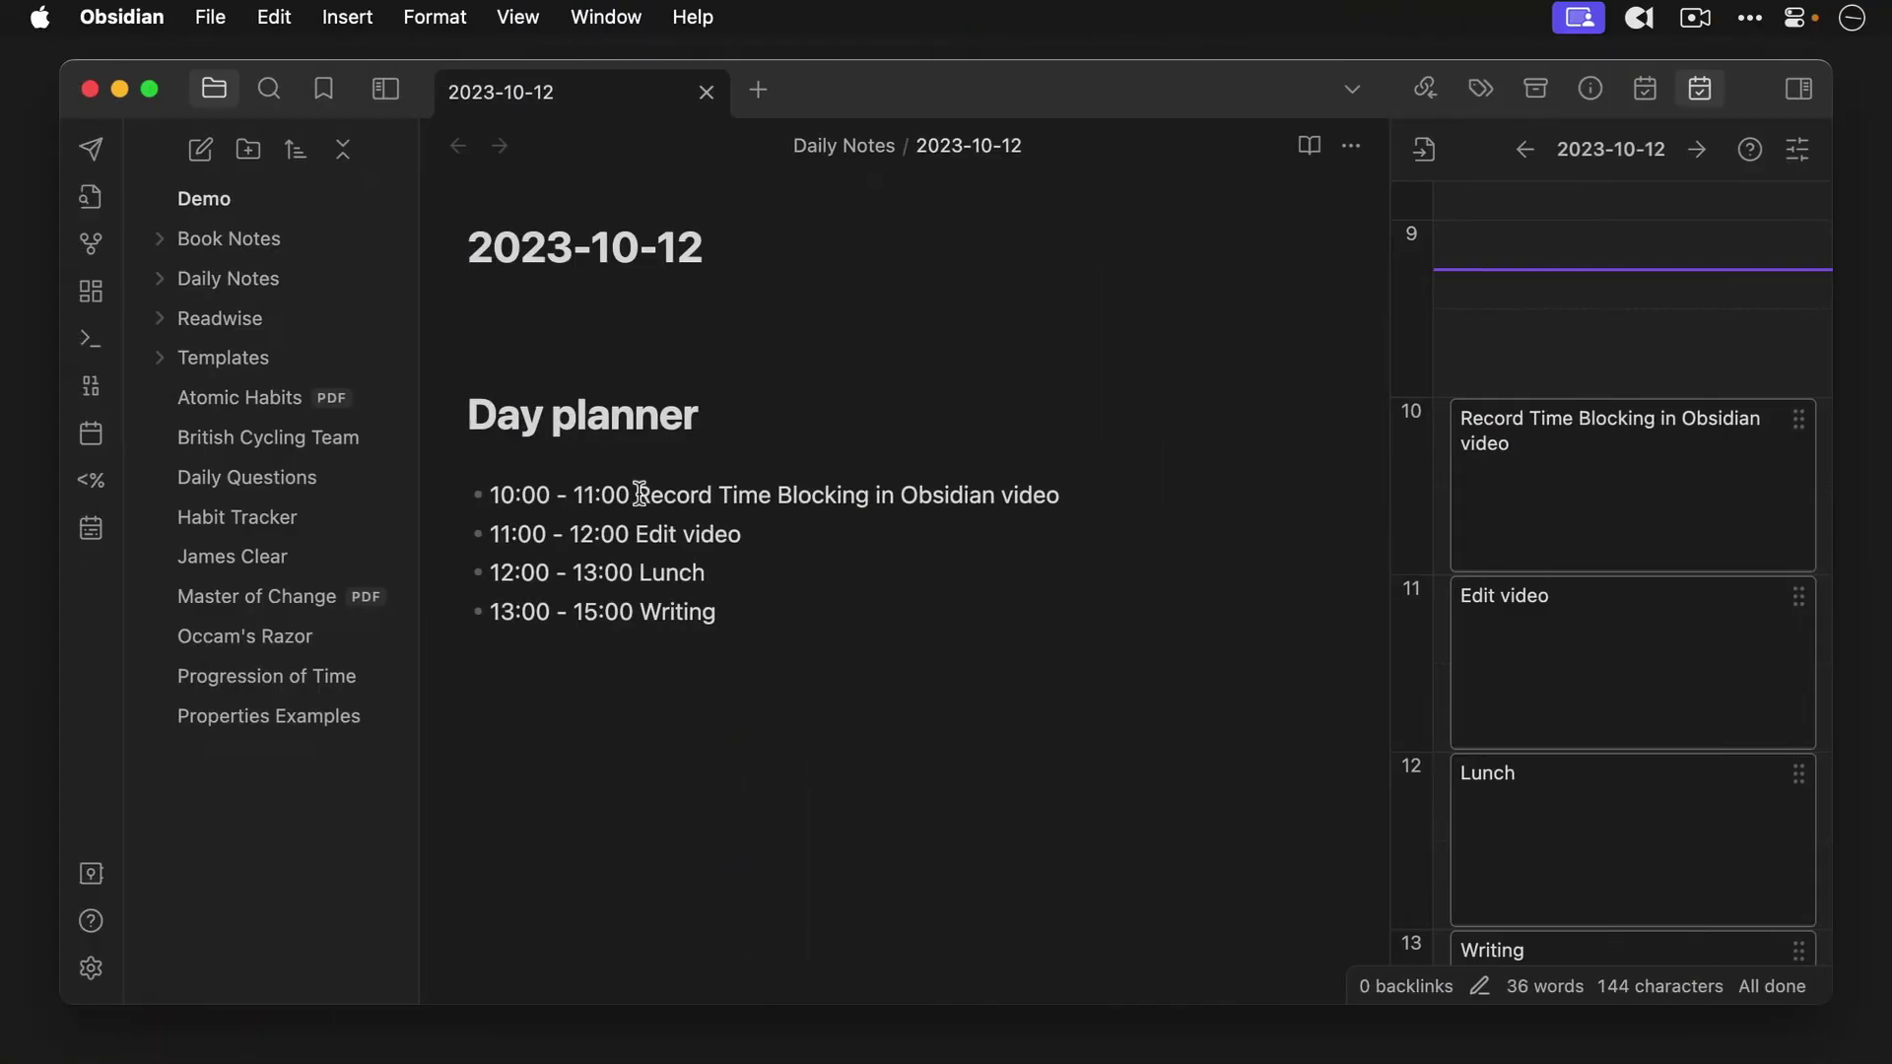
{"action": "left_click", "coordinate": [93, 533]}
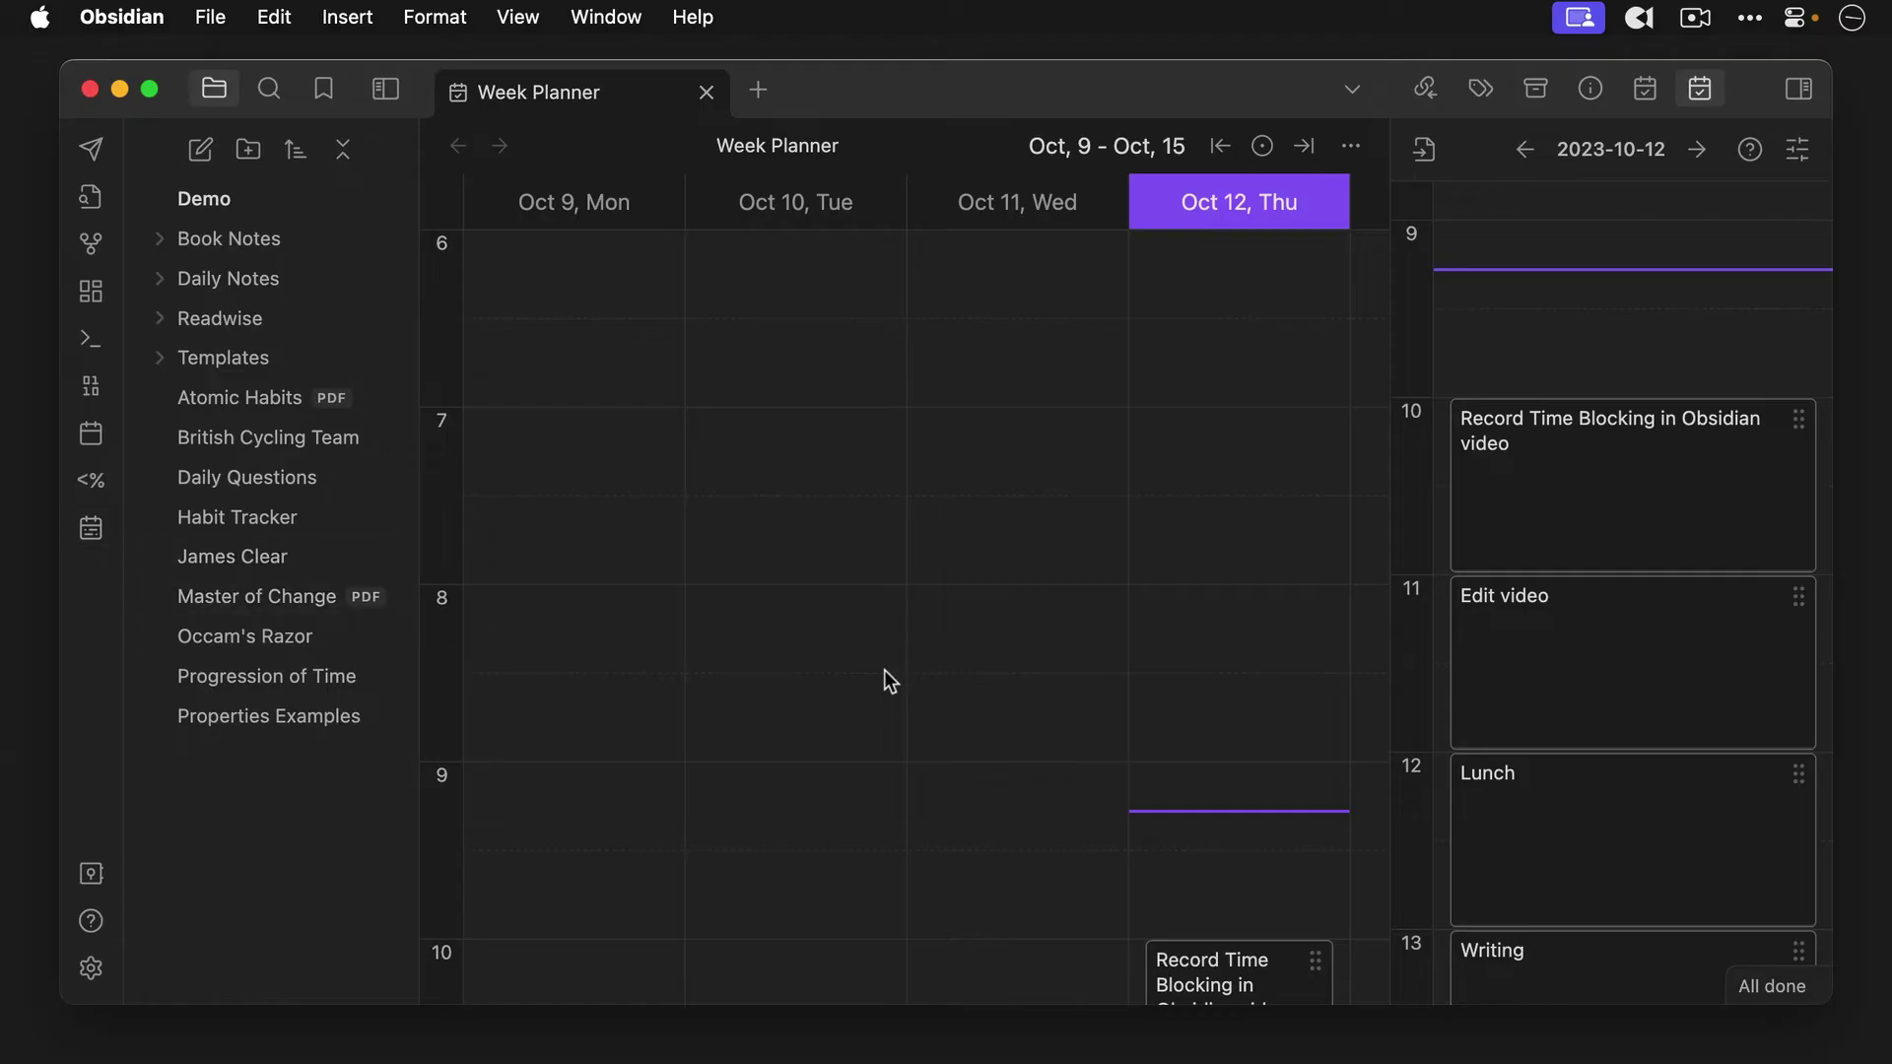
- Create a New item block on Friday, Oct 13 at about 11:30 in the Week Planner
{"action": "scroll", "coordinate": [885, 671], "scroll_direction": "right", "scroll_amount": 3}
{"action": "scroll", "coordinate": [885, 671], "scroll_direction": "down", "scroll_amount": 7}
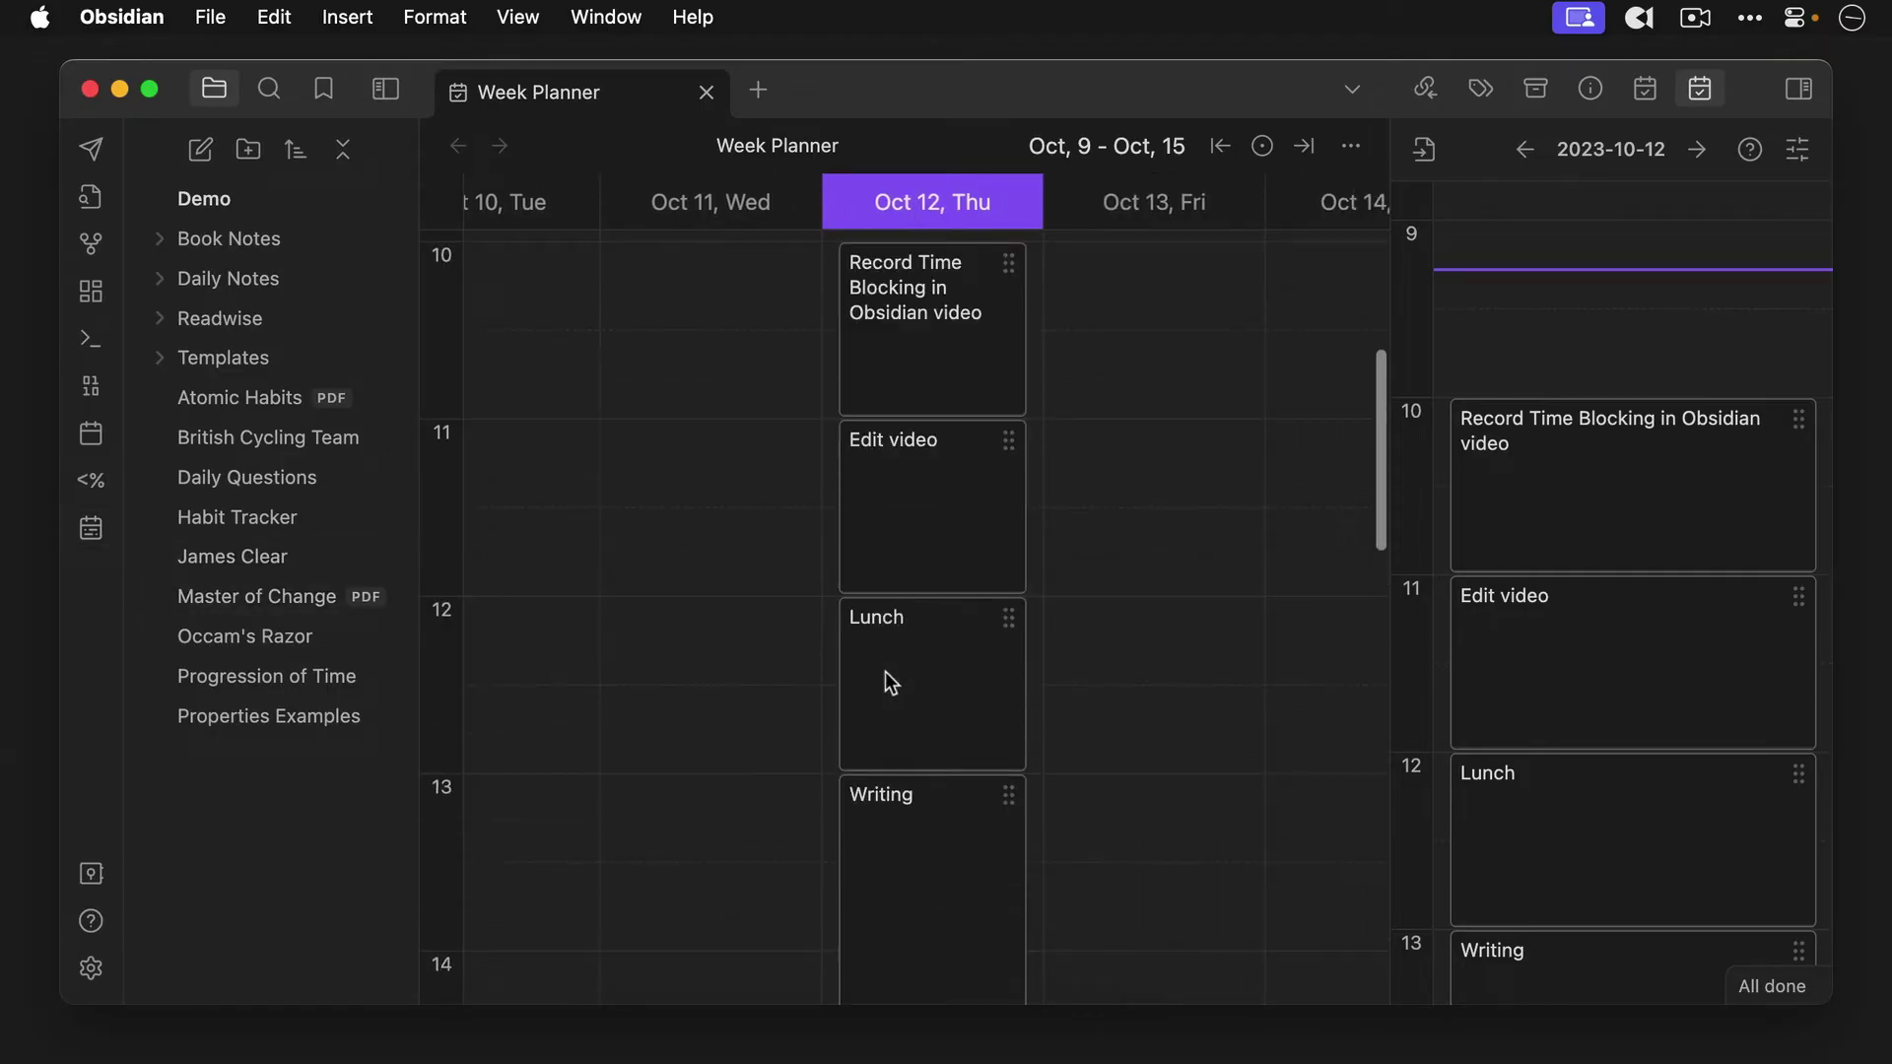
{"action": "left_click", "coordinate": [1198, 507]}
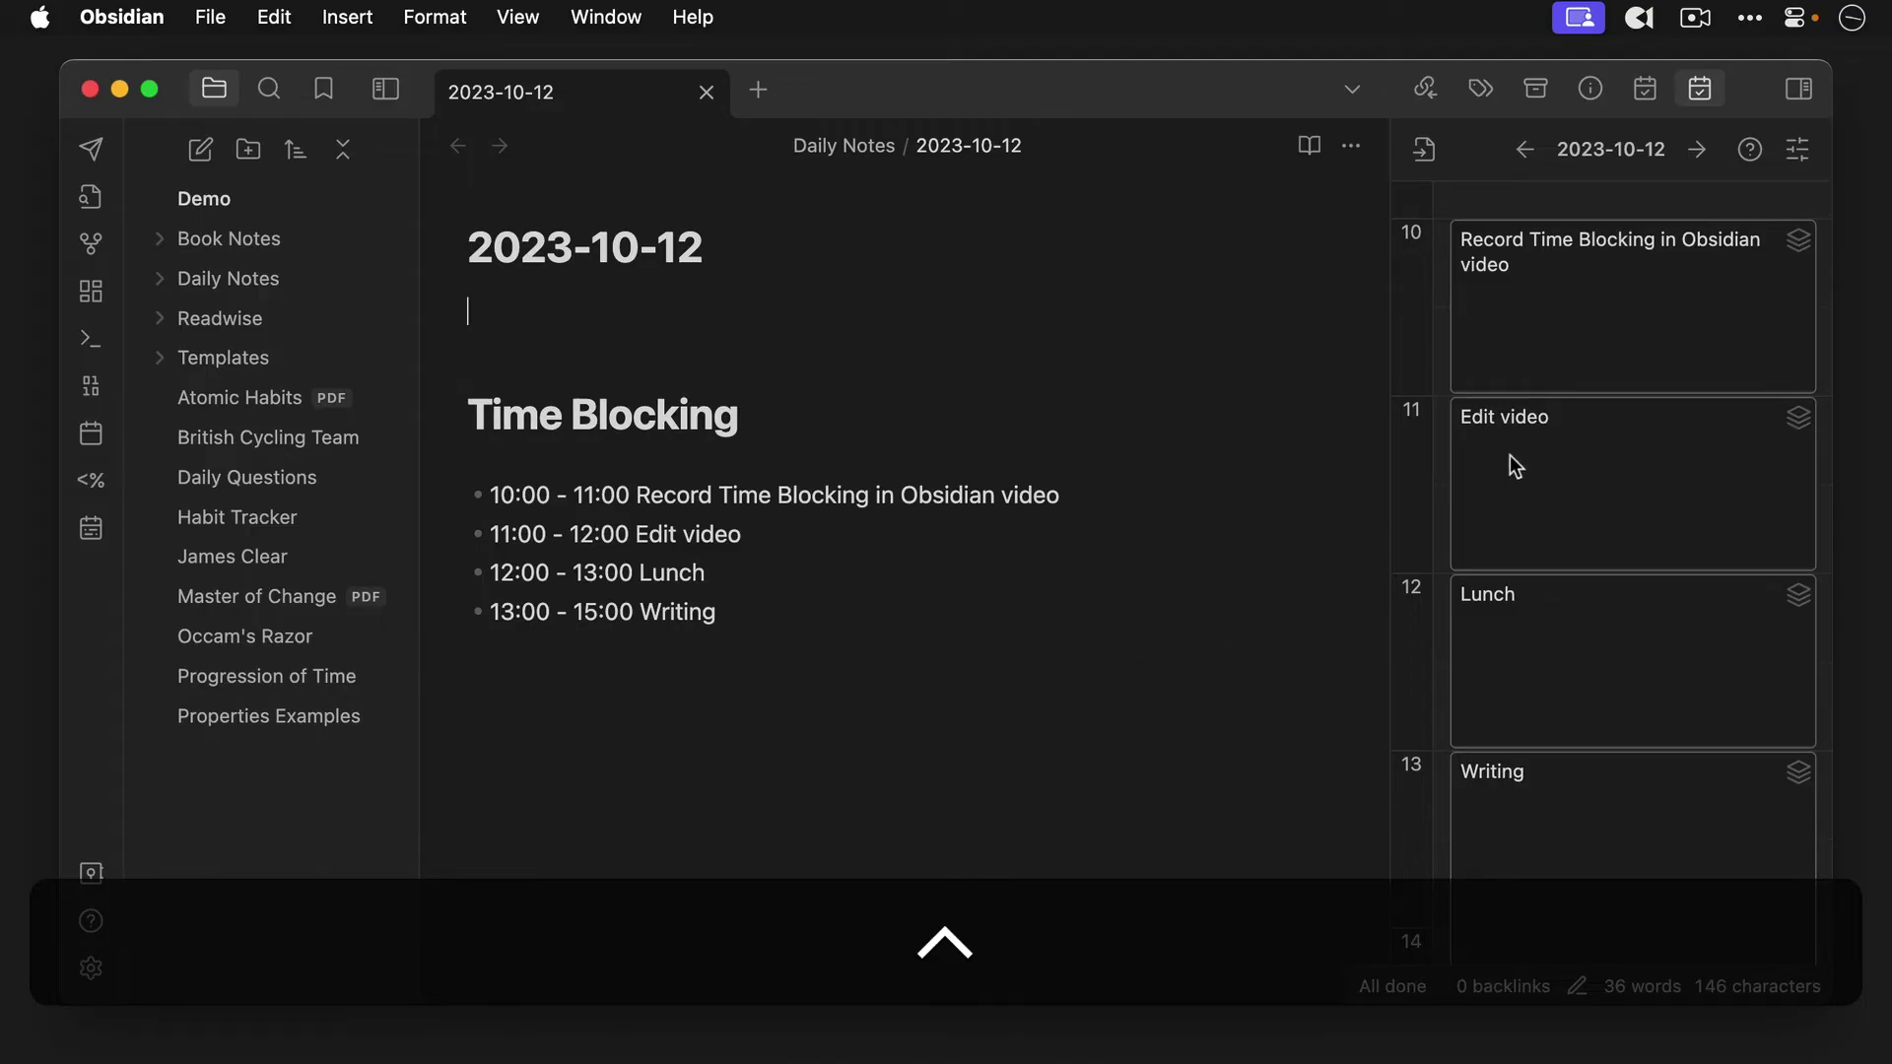
- Move the recording block to start at 10:30 and extend it to end at 12:30
{"action": "left_click_drag", "start_coordinate": [1787, 244], "coordinate": [1787, 317]}
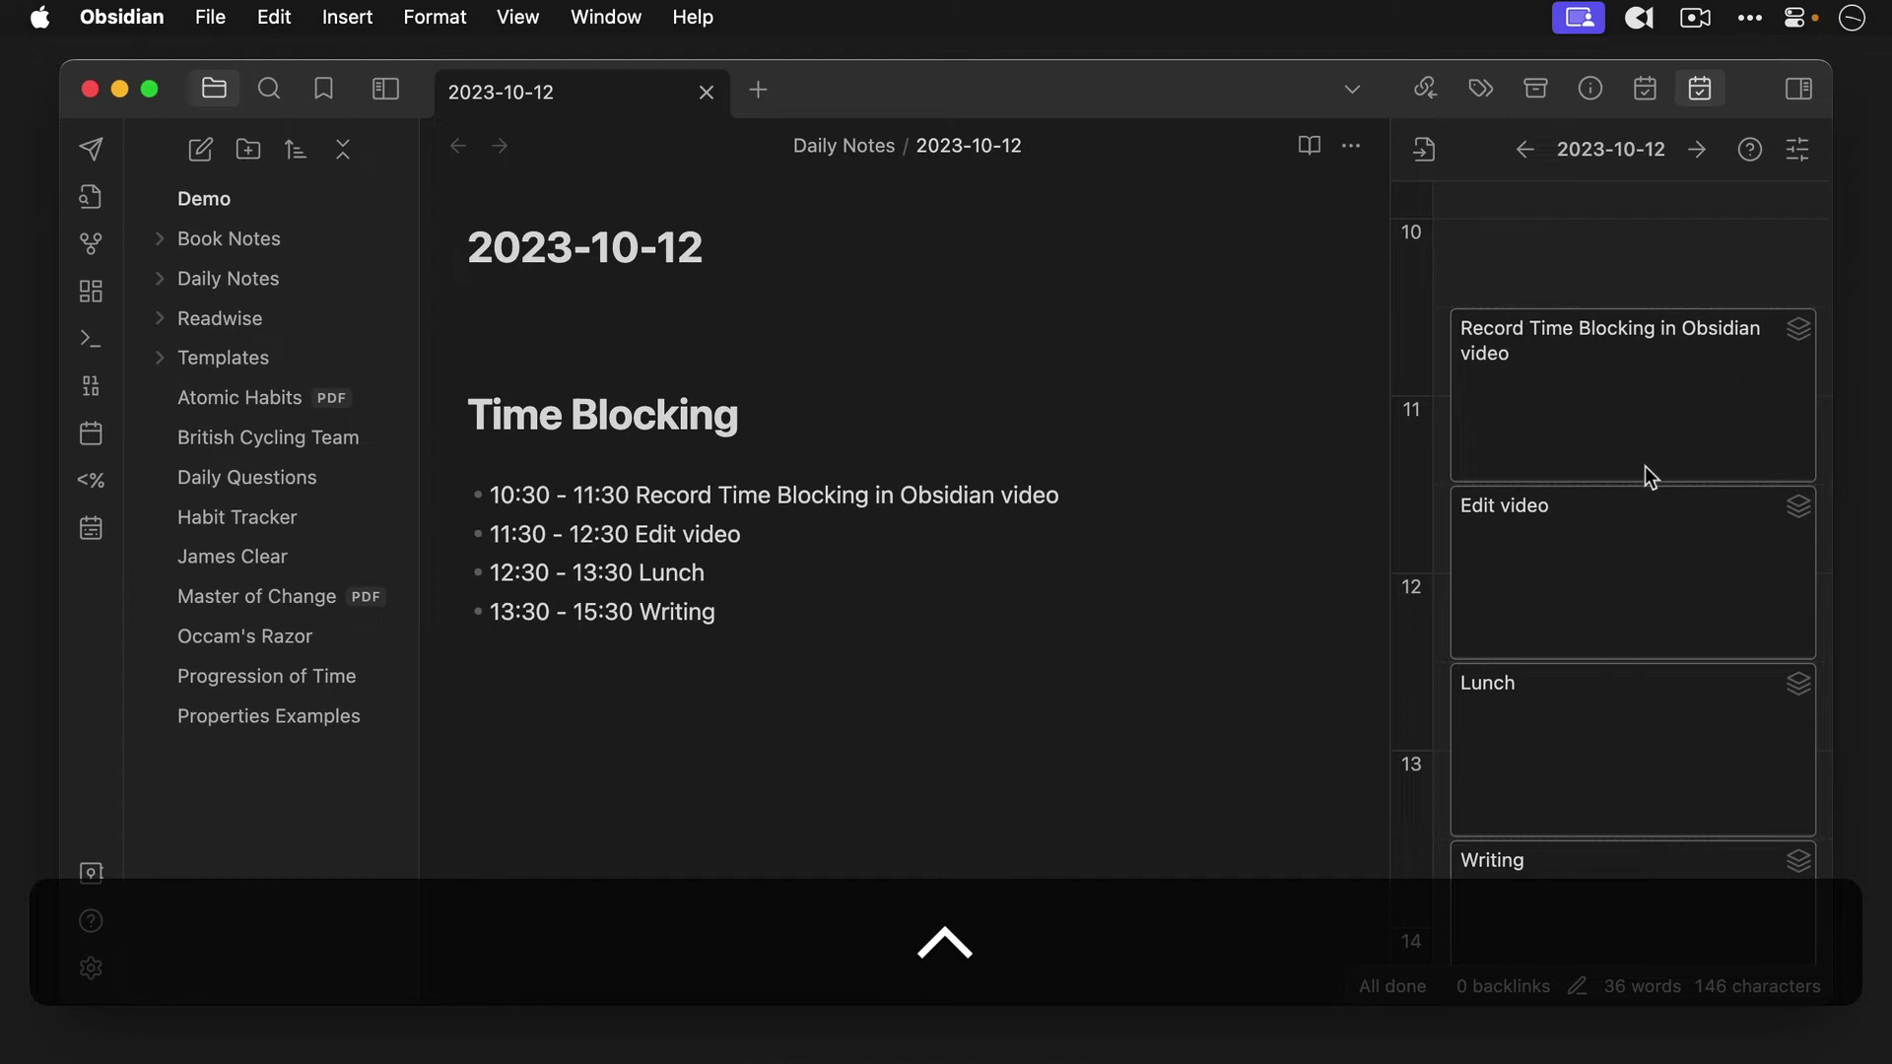
{"action": "left_click_drag", "start_coordinate": [1643, 479], "coordinate": [1648, 671]}
- Switch timeline dragging to copy mode to duplicate the Writing block into 16:30–18:30
{"action": "scroll", "coordinate": [1694, 541], "scroll_direction": "down", "scroll_amount": 5}
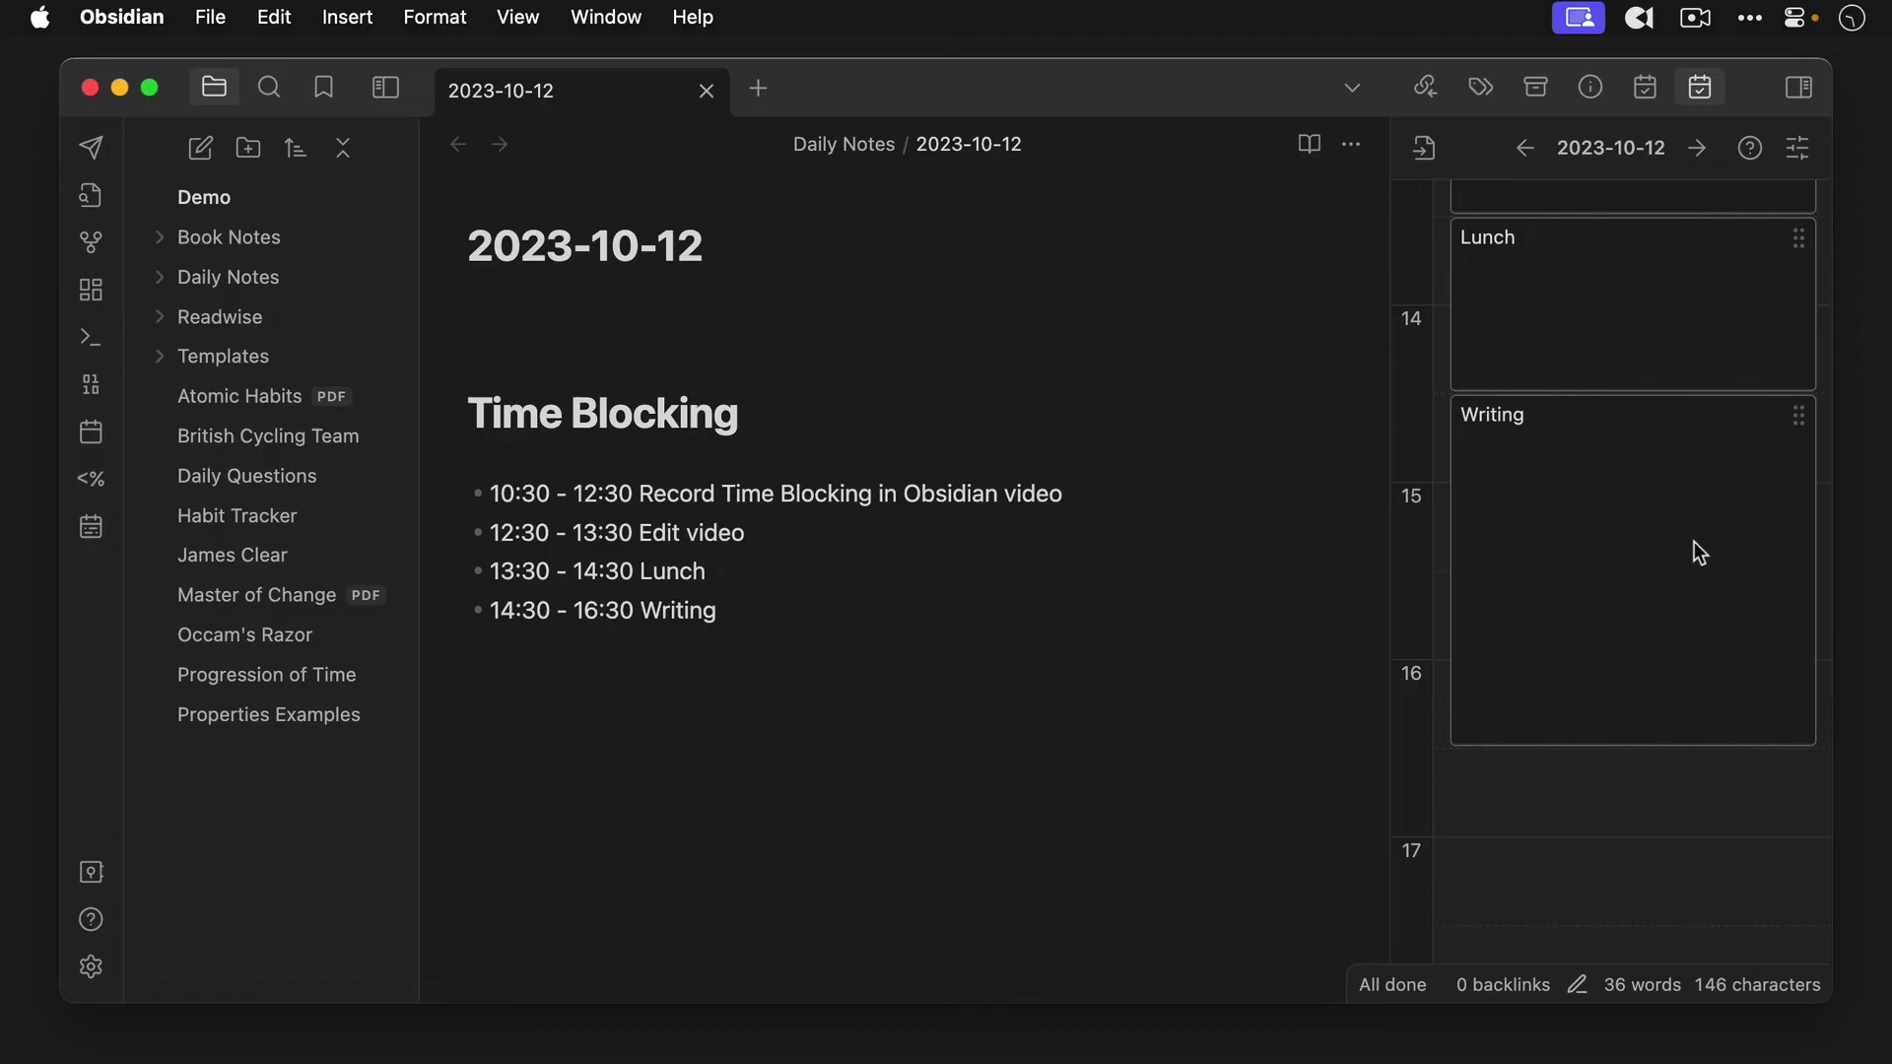
{"action": "key", "text": "shift"}
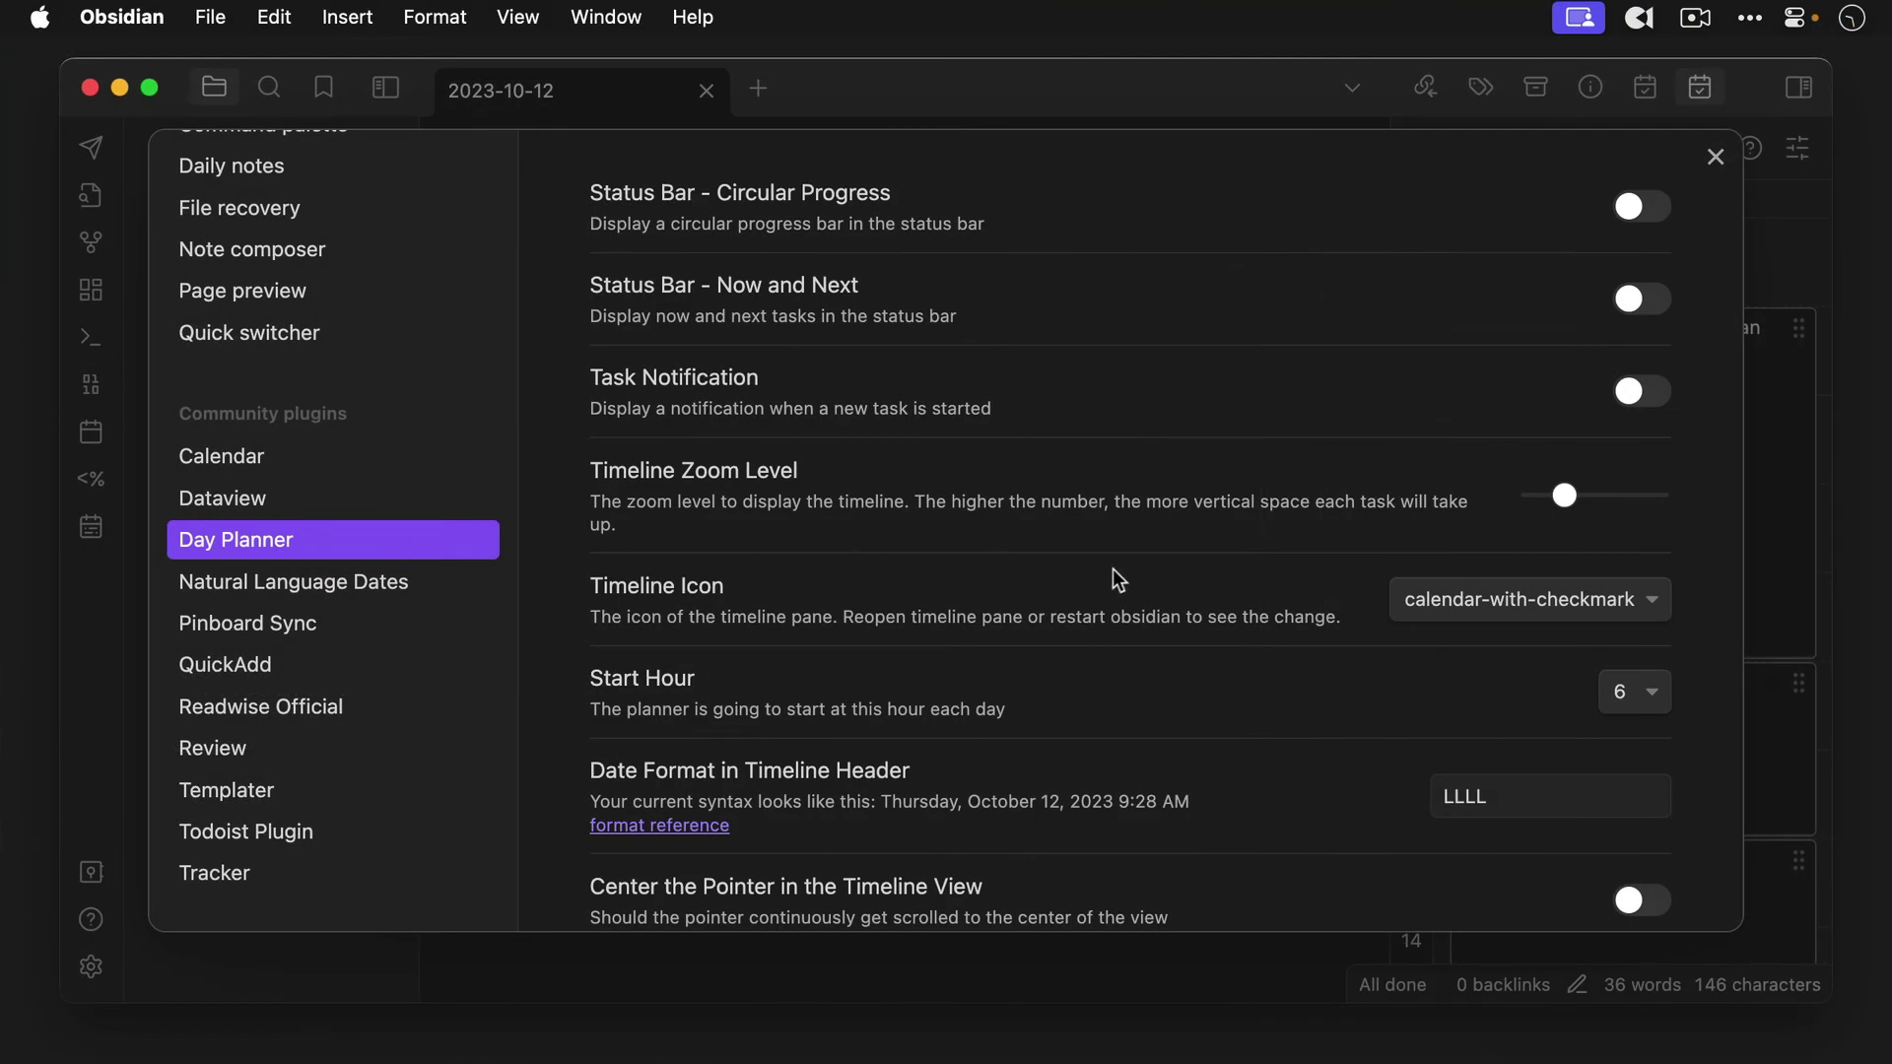
- Set Day Planner's Timeline Icon to sheets-in-box
{"action": "left_click", "coordinate": [1513, 601]}
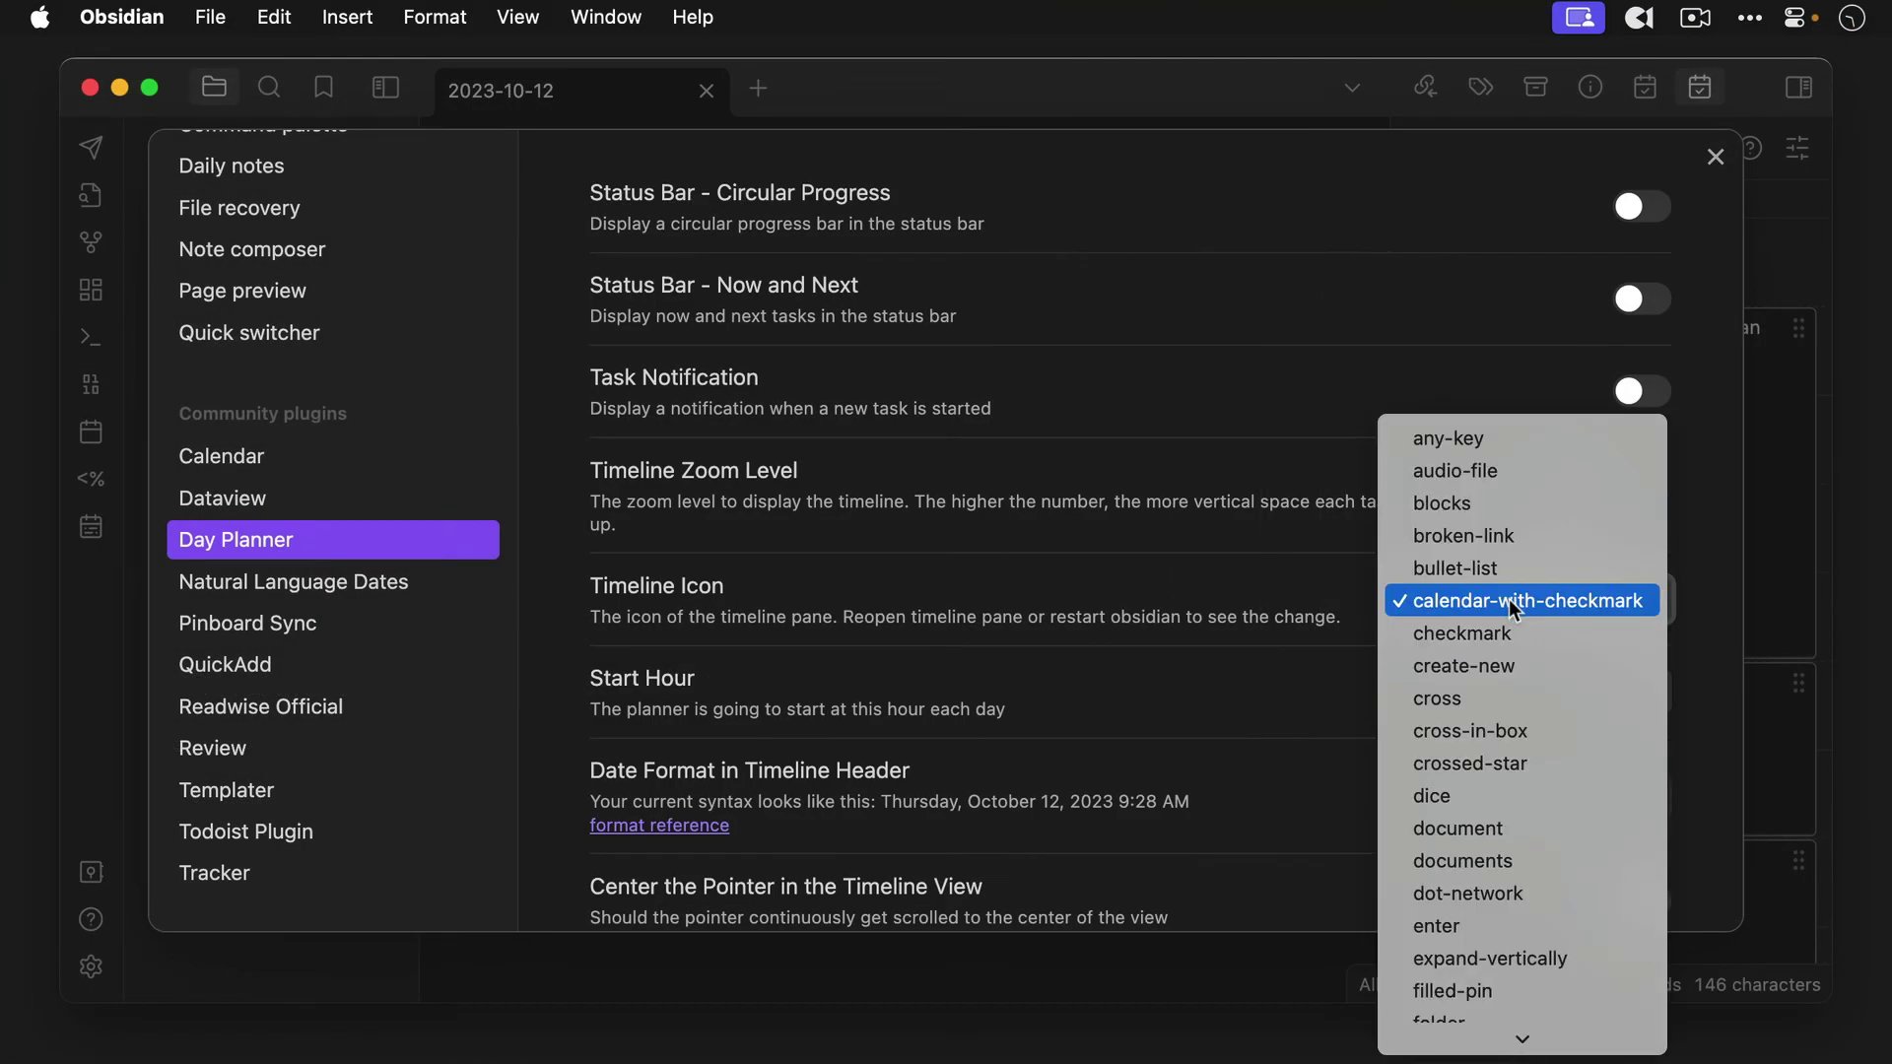
{"action": "scroll", "coordinate": [1509, 599], "scroll_direction": "down", "scroll_amount": 10}
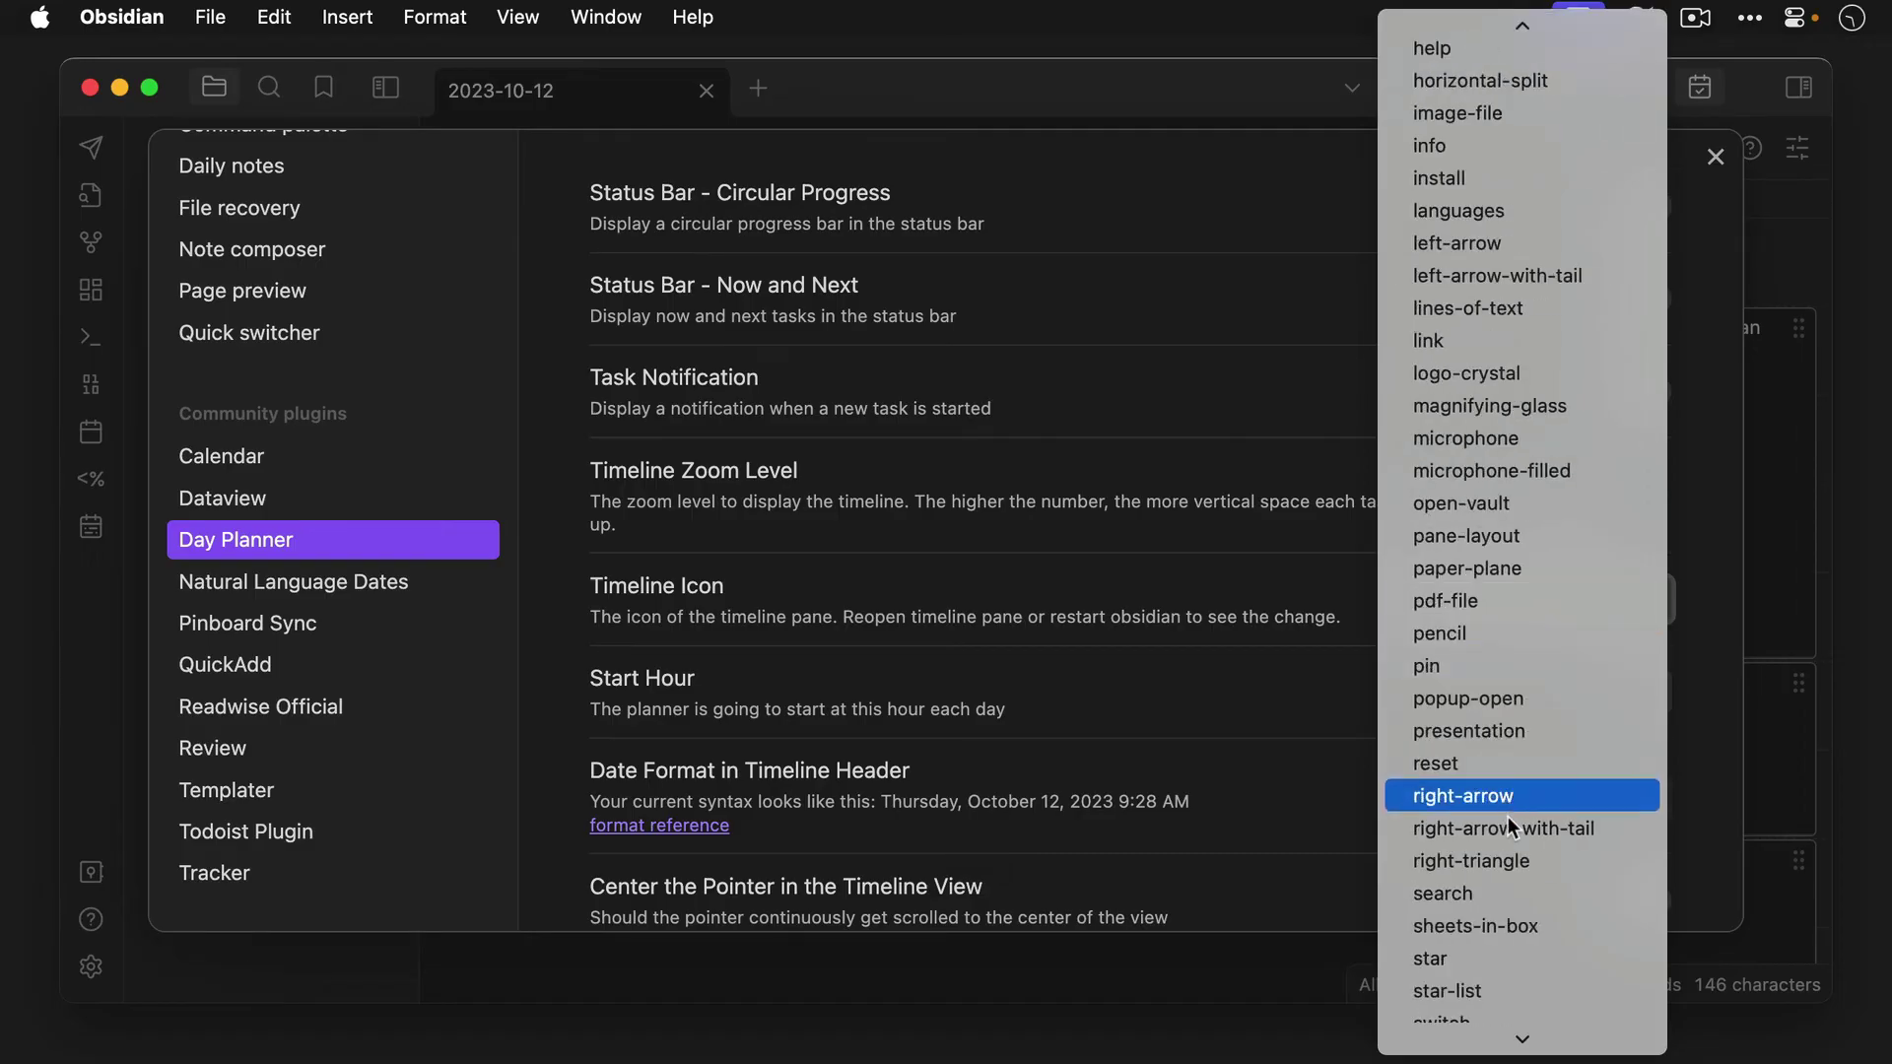
{"action": "left_click", "coordinate": [1511, 924]}
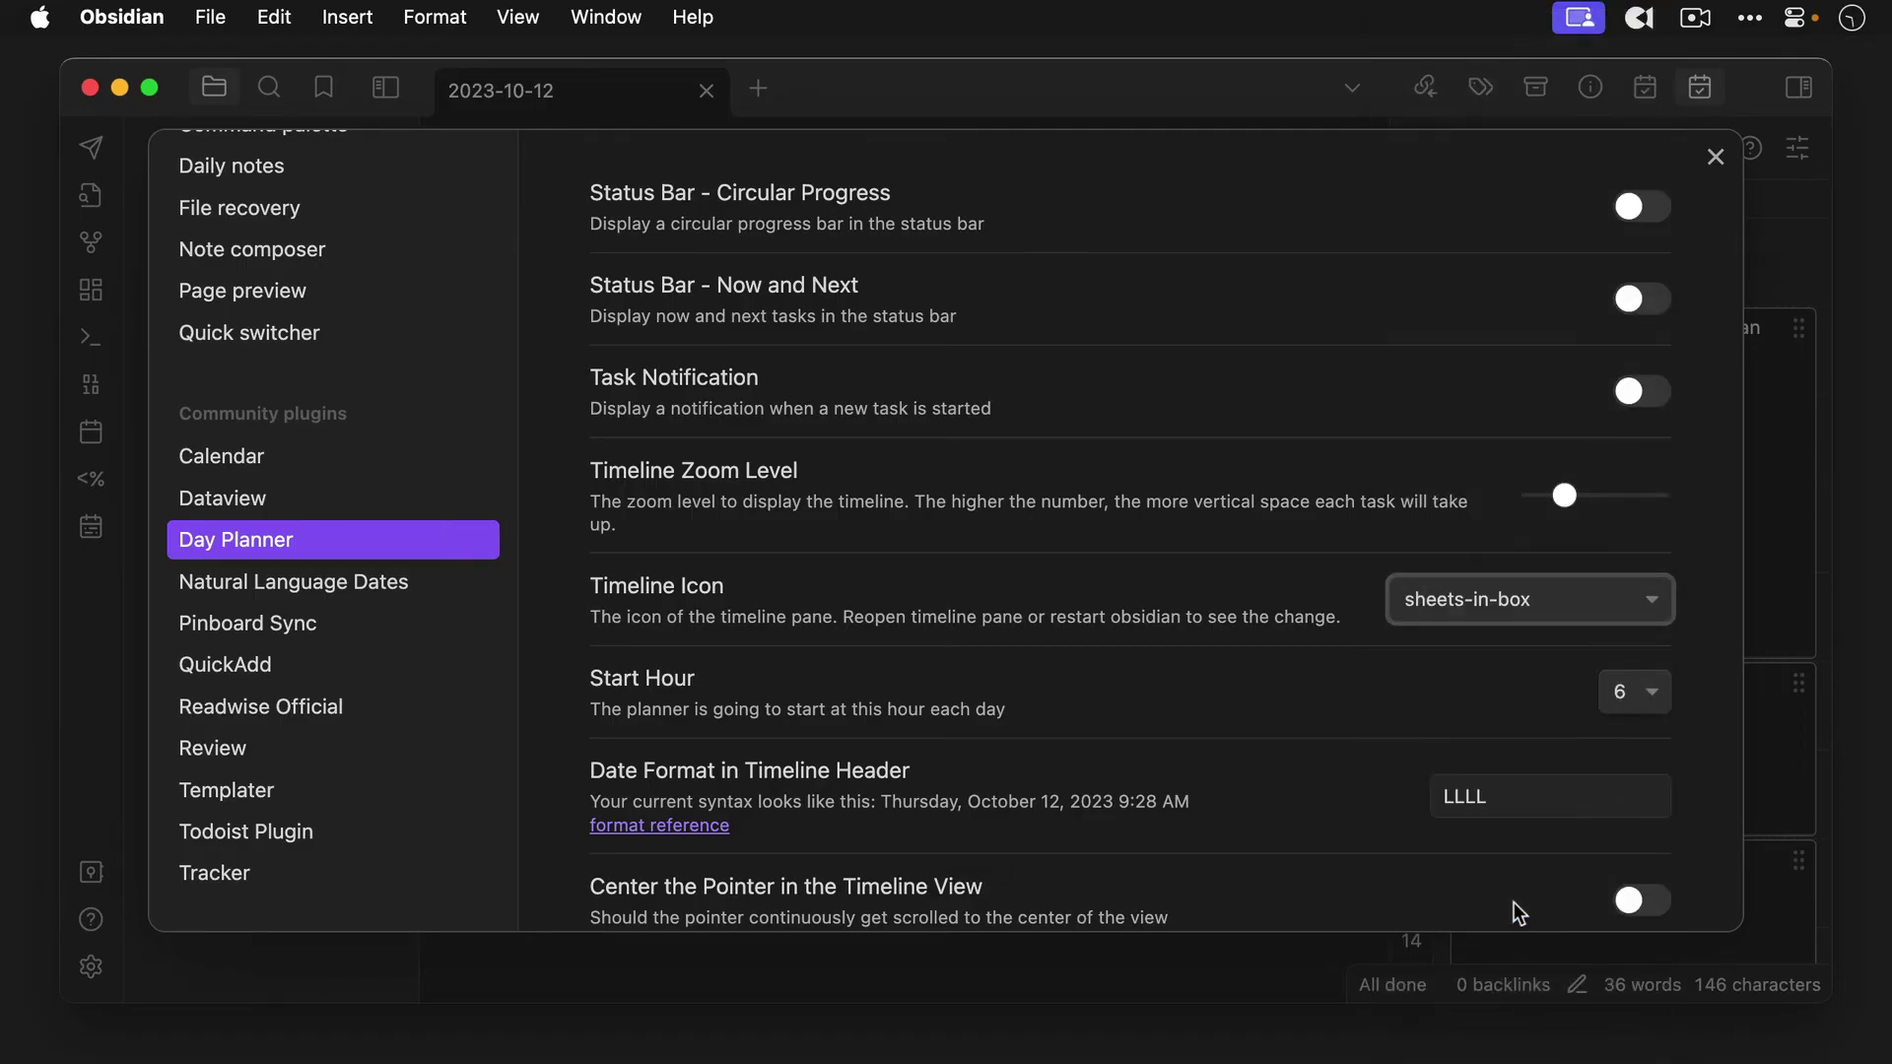
- Close settings and force-reload Obsidian so the new icon appears
{"action": "left_click", "coordinate": [1713, 155]}
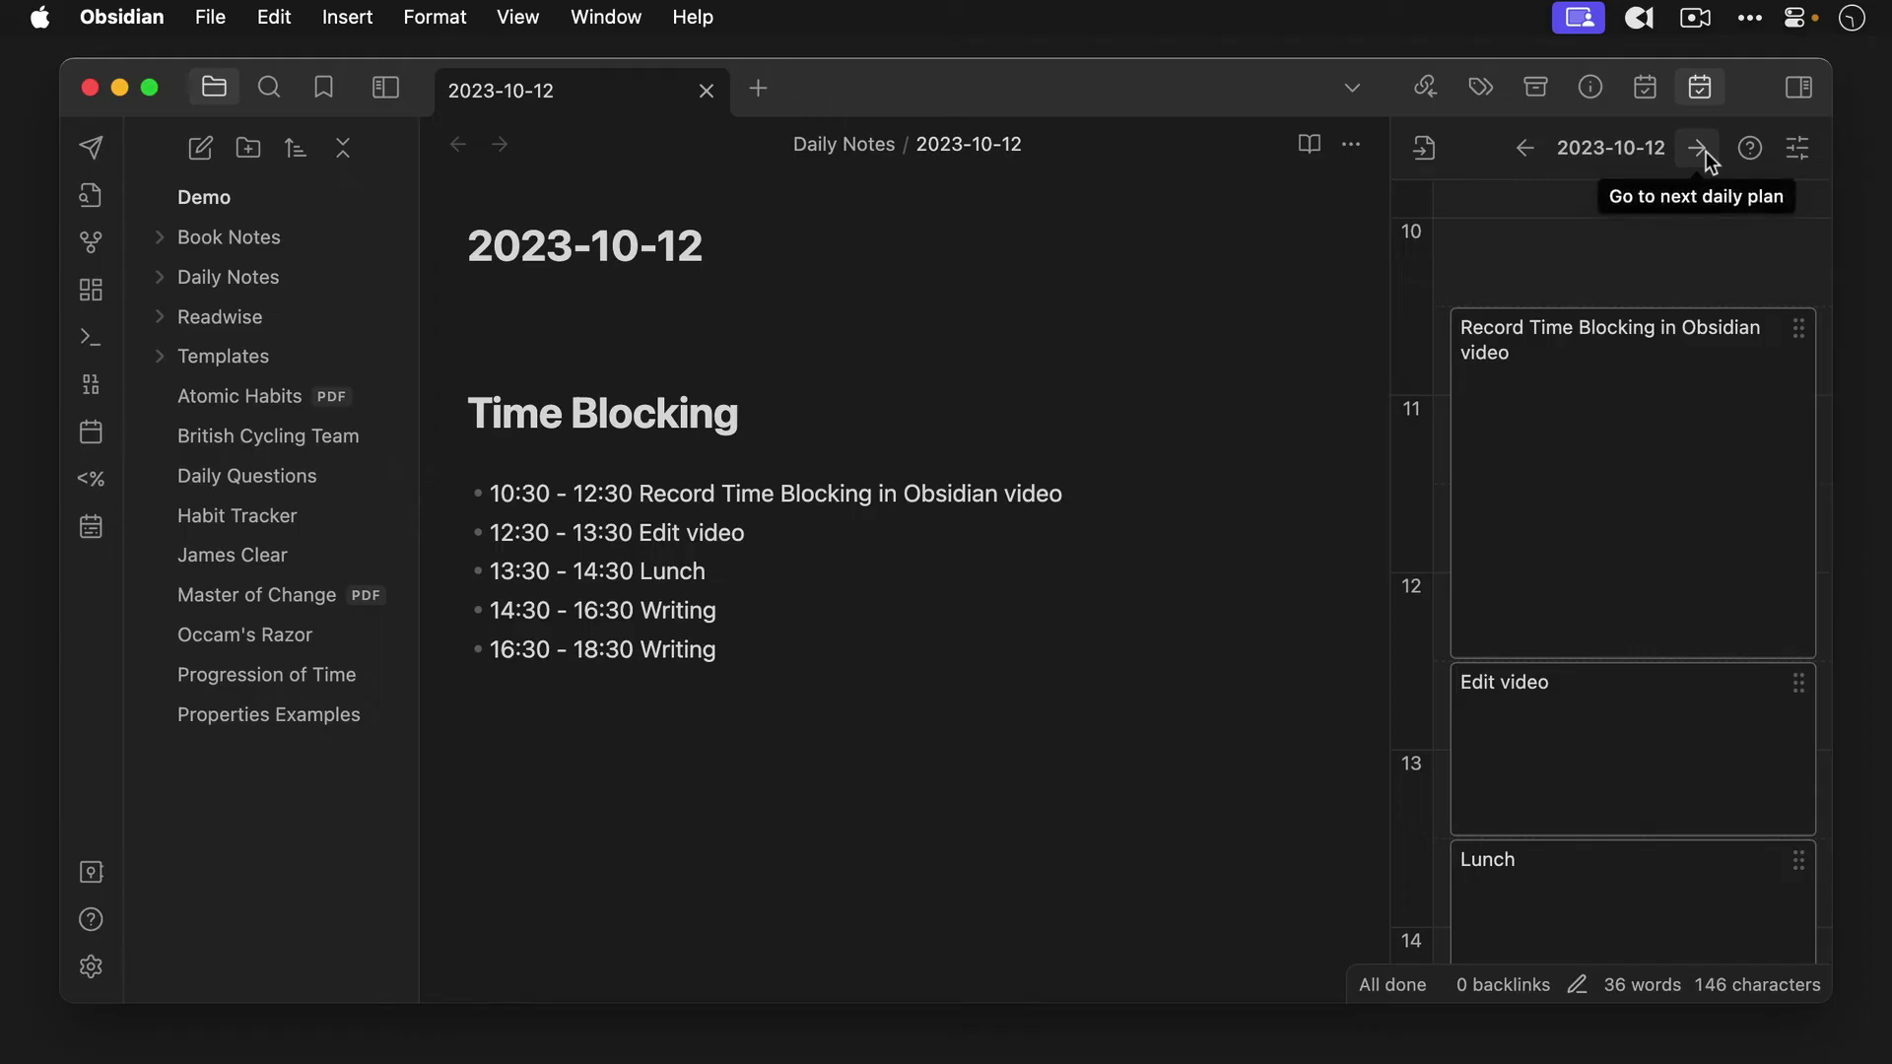
{"action": "left_click", "coordinate": [518, 16]}
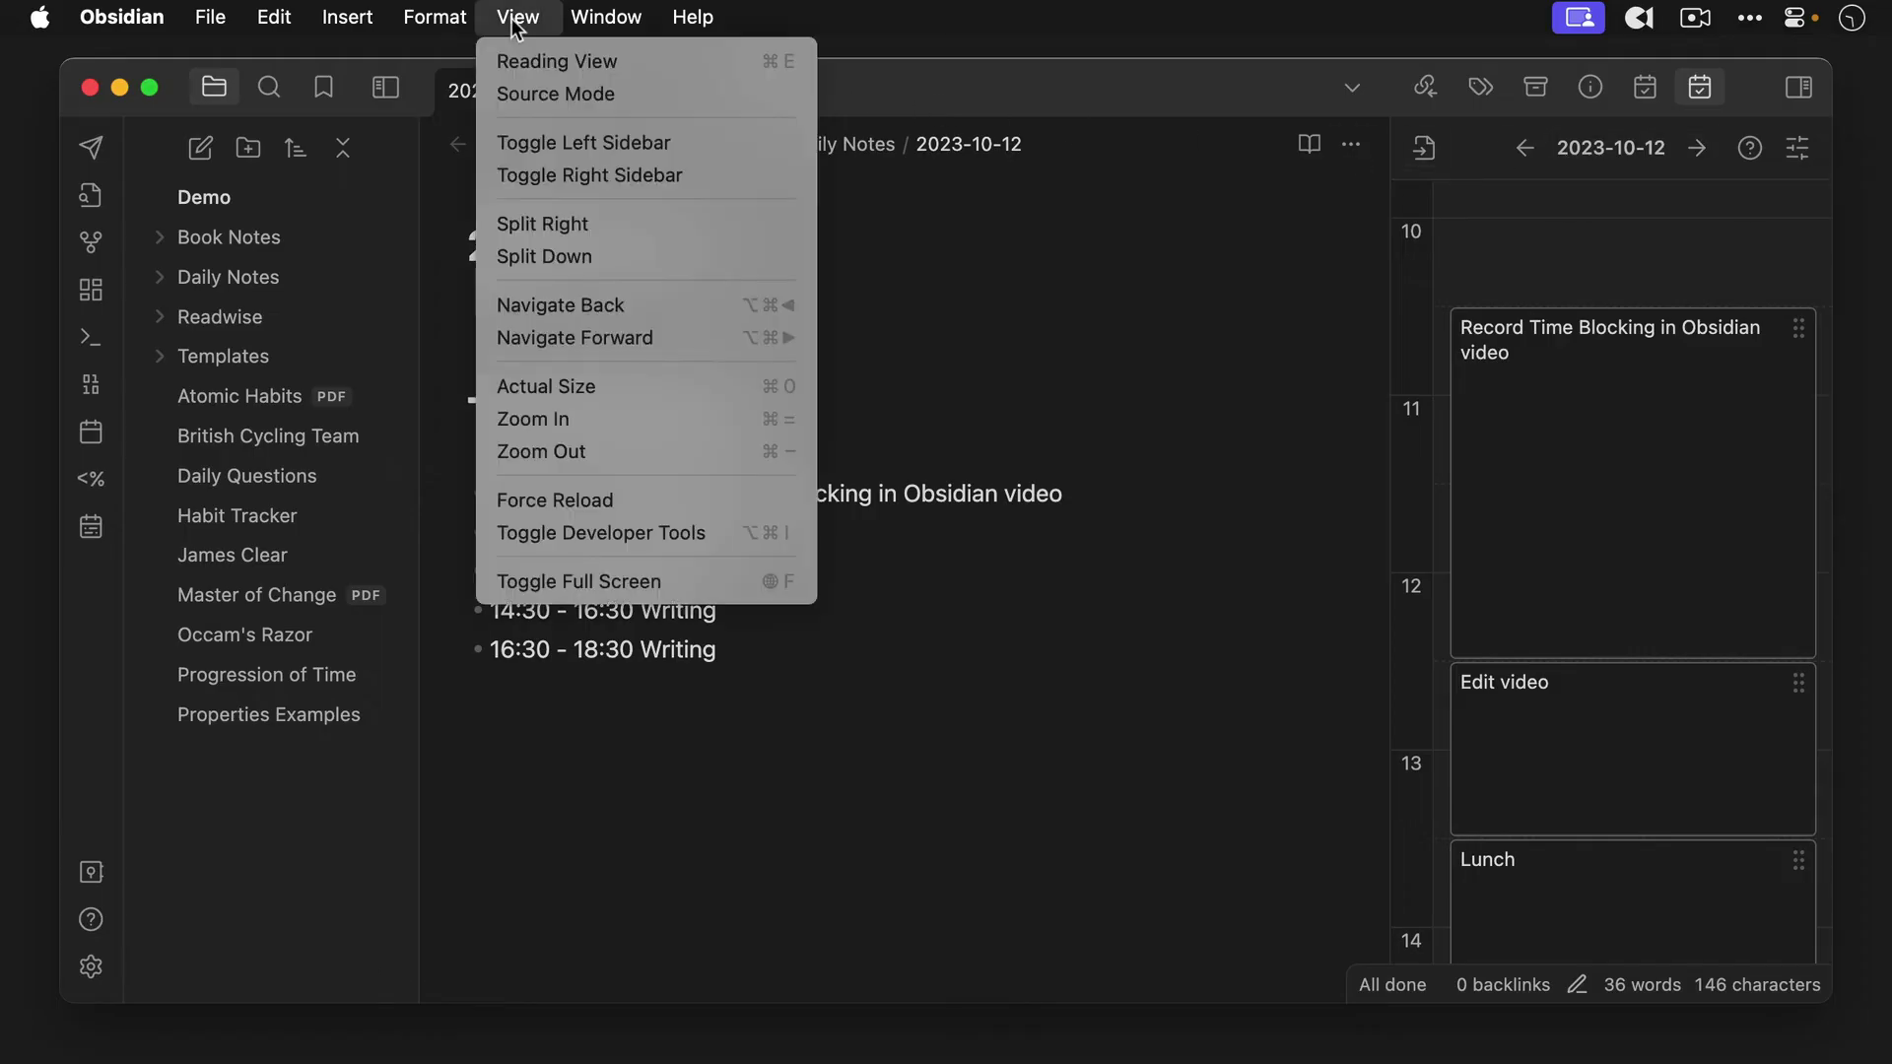
{"action": "left_click", "coordinate": [600, 507]}
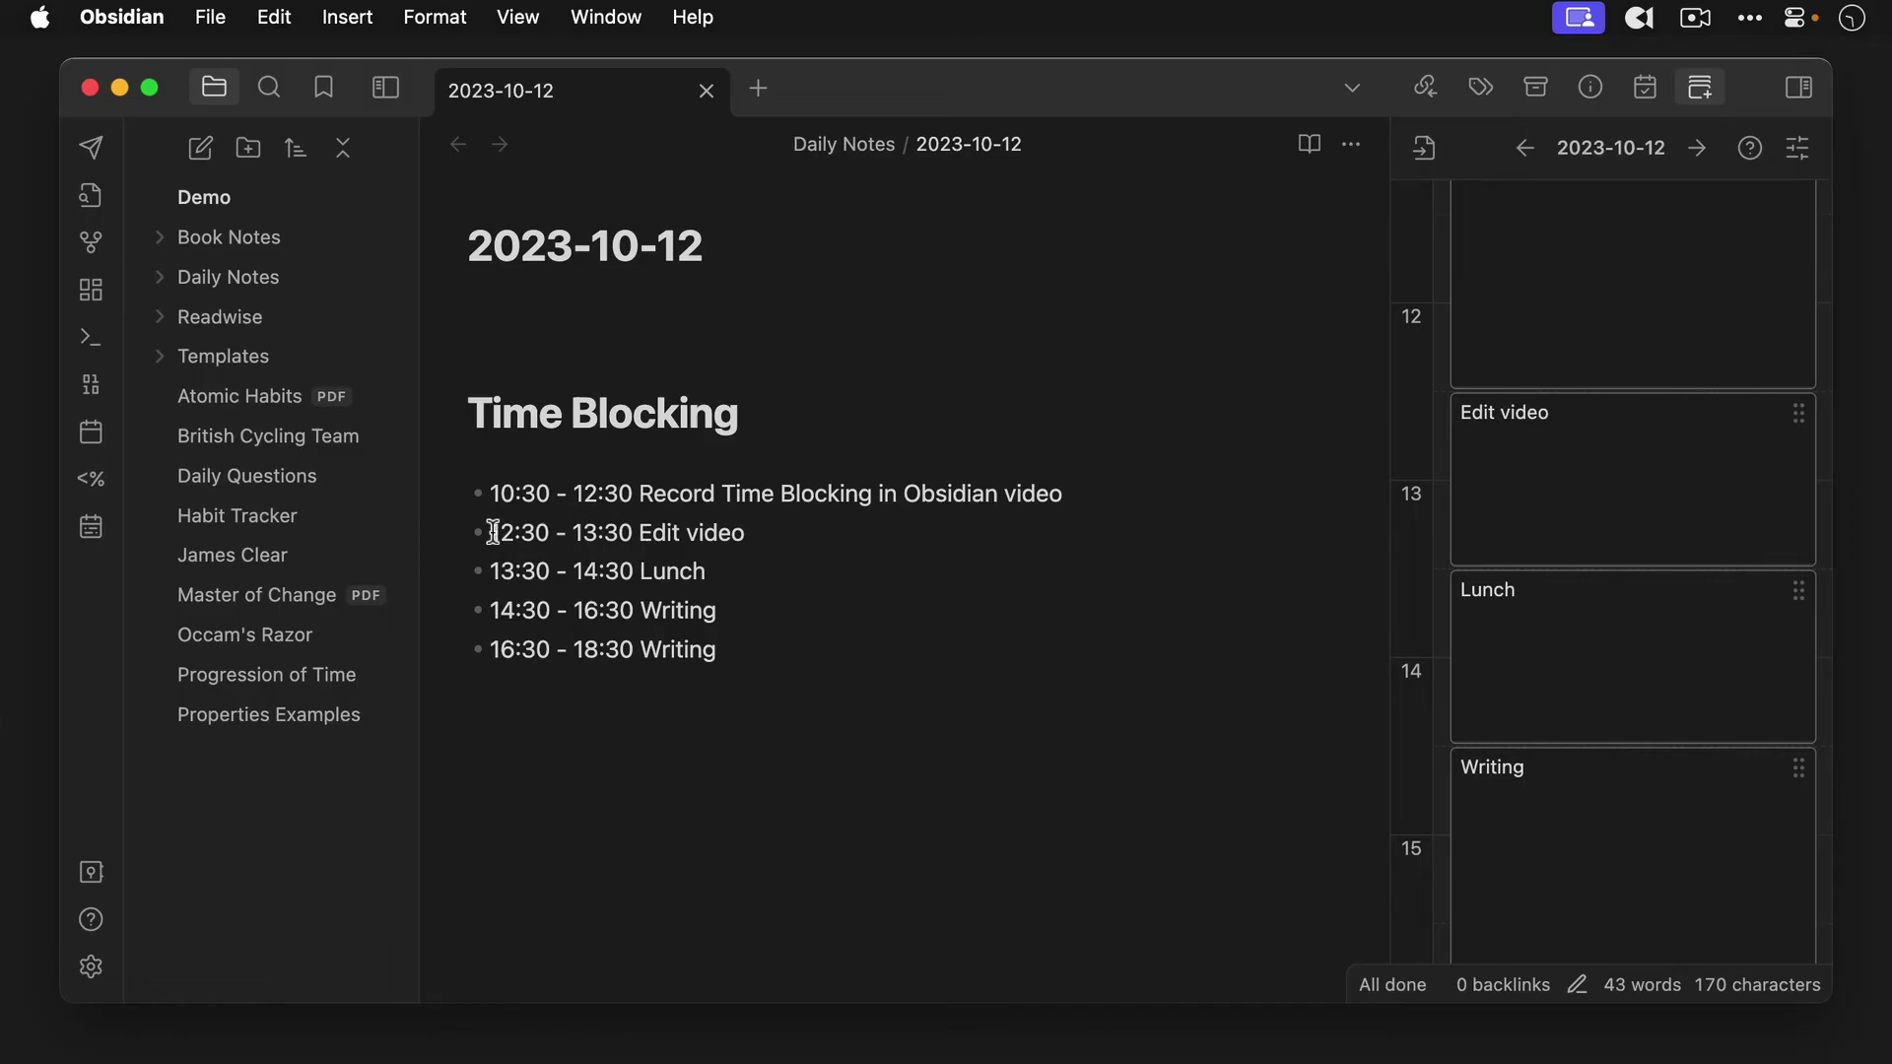
- Turn the Edit video bullet into a '[ ]' task and check it off as done
{"action": "type", "text": "[ ]"}
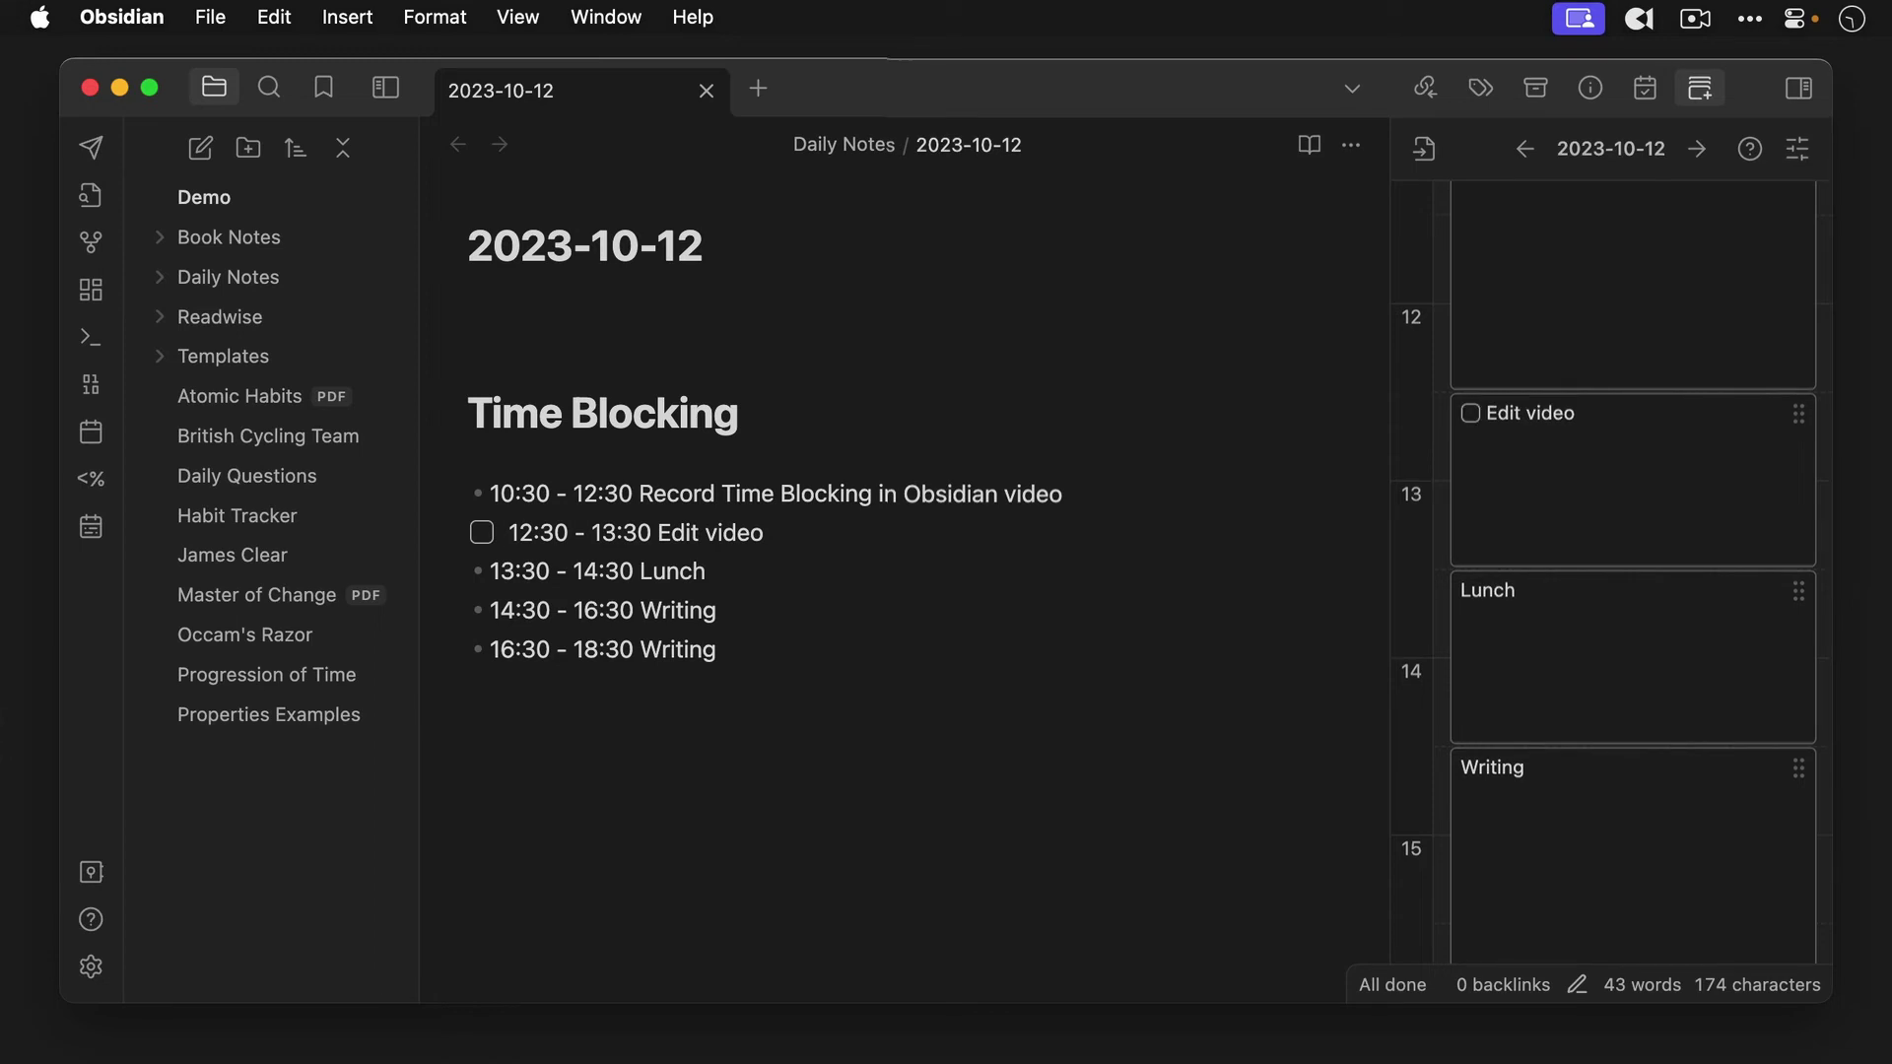
{"action": "left_click", "coordinate": [482, 533]}
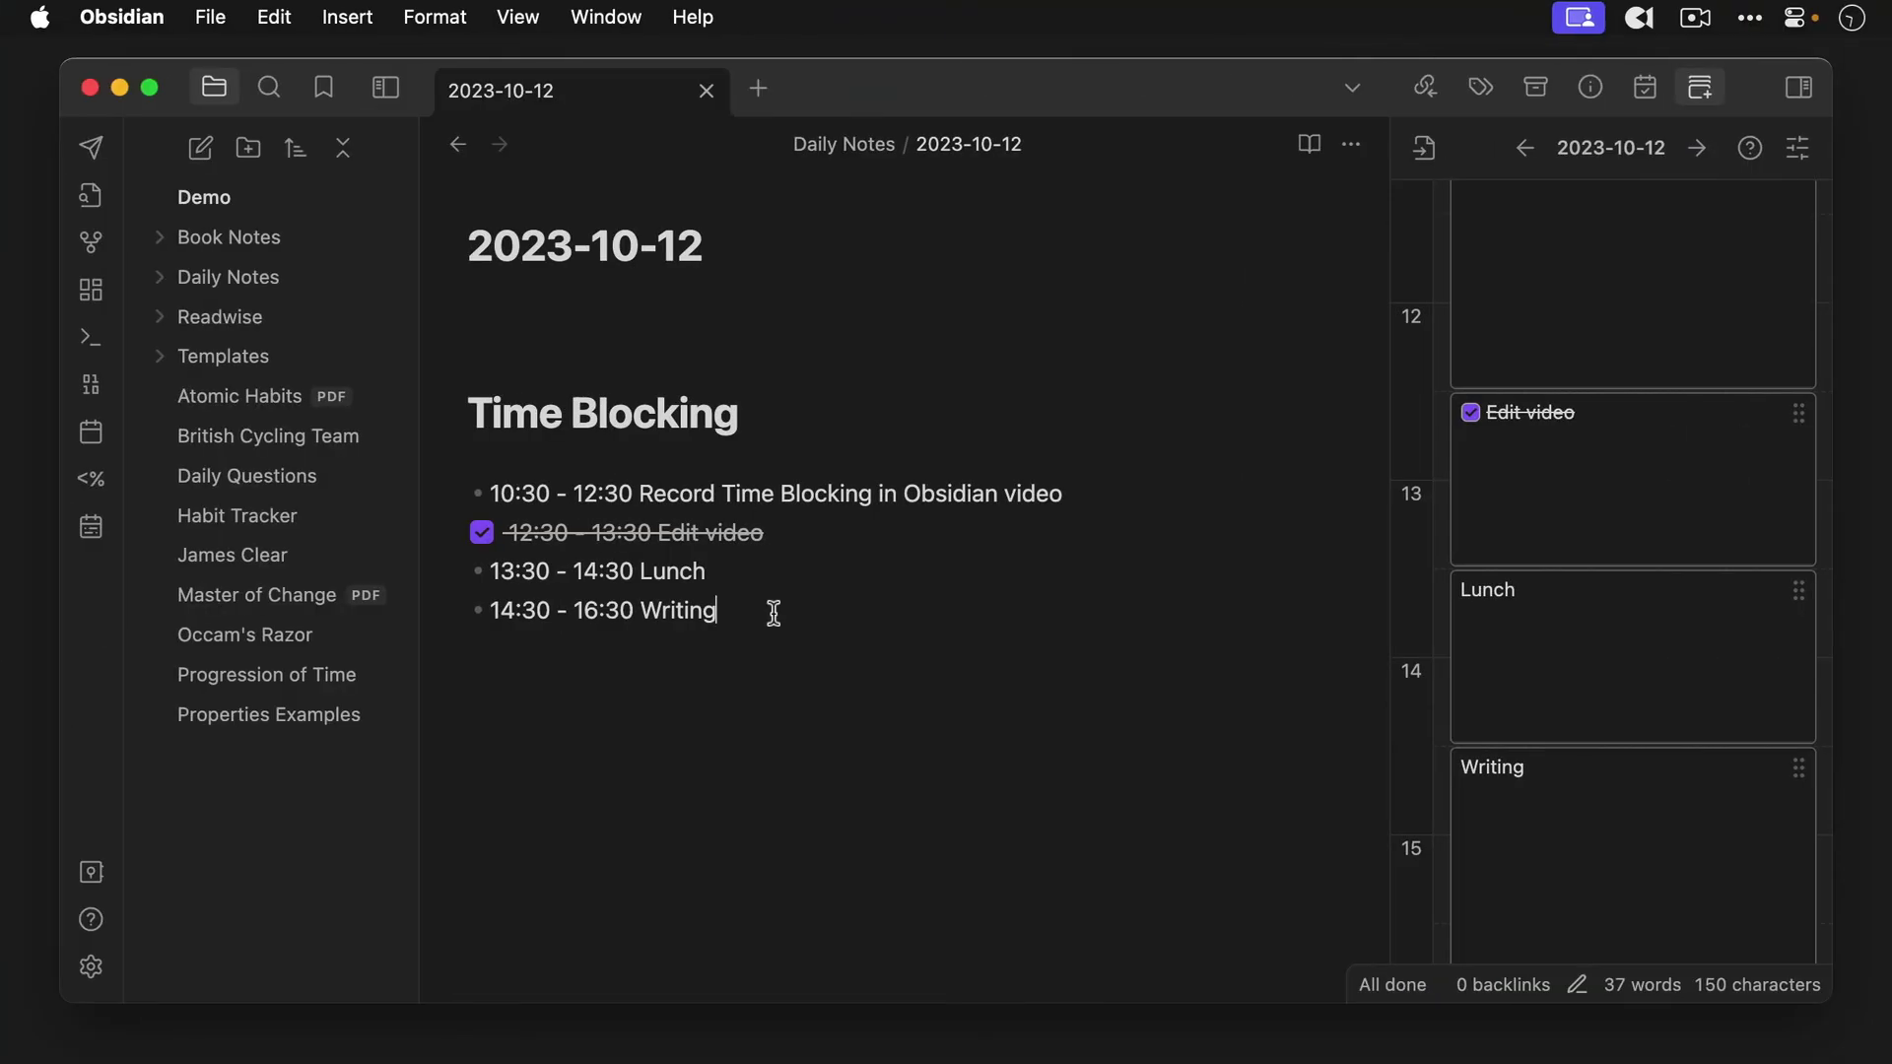
- Nest sub-bullets under Writing: 'Write newsletter', 'Write article for SCO', 'Work on next video'
{"action": "key", "text": "Return"}
{"action": "key", "text": "Tab"}
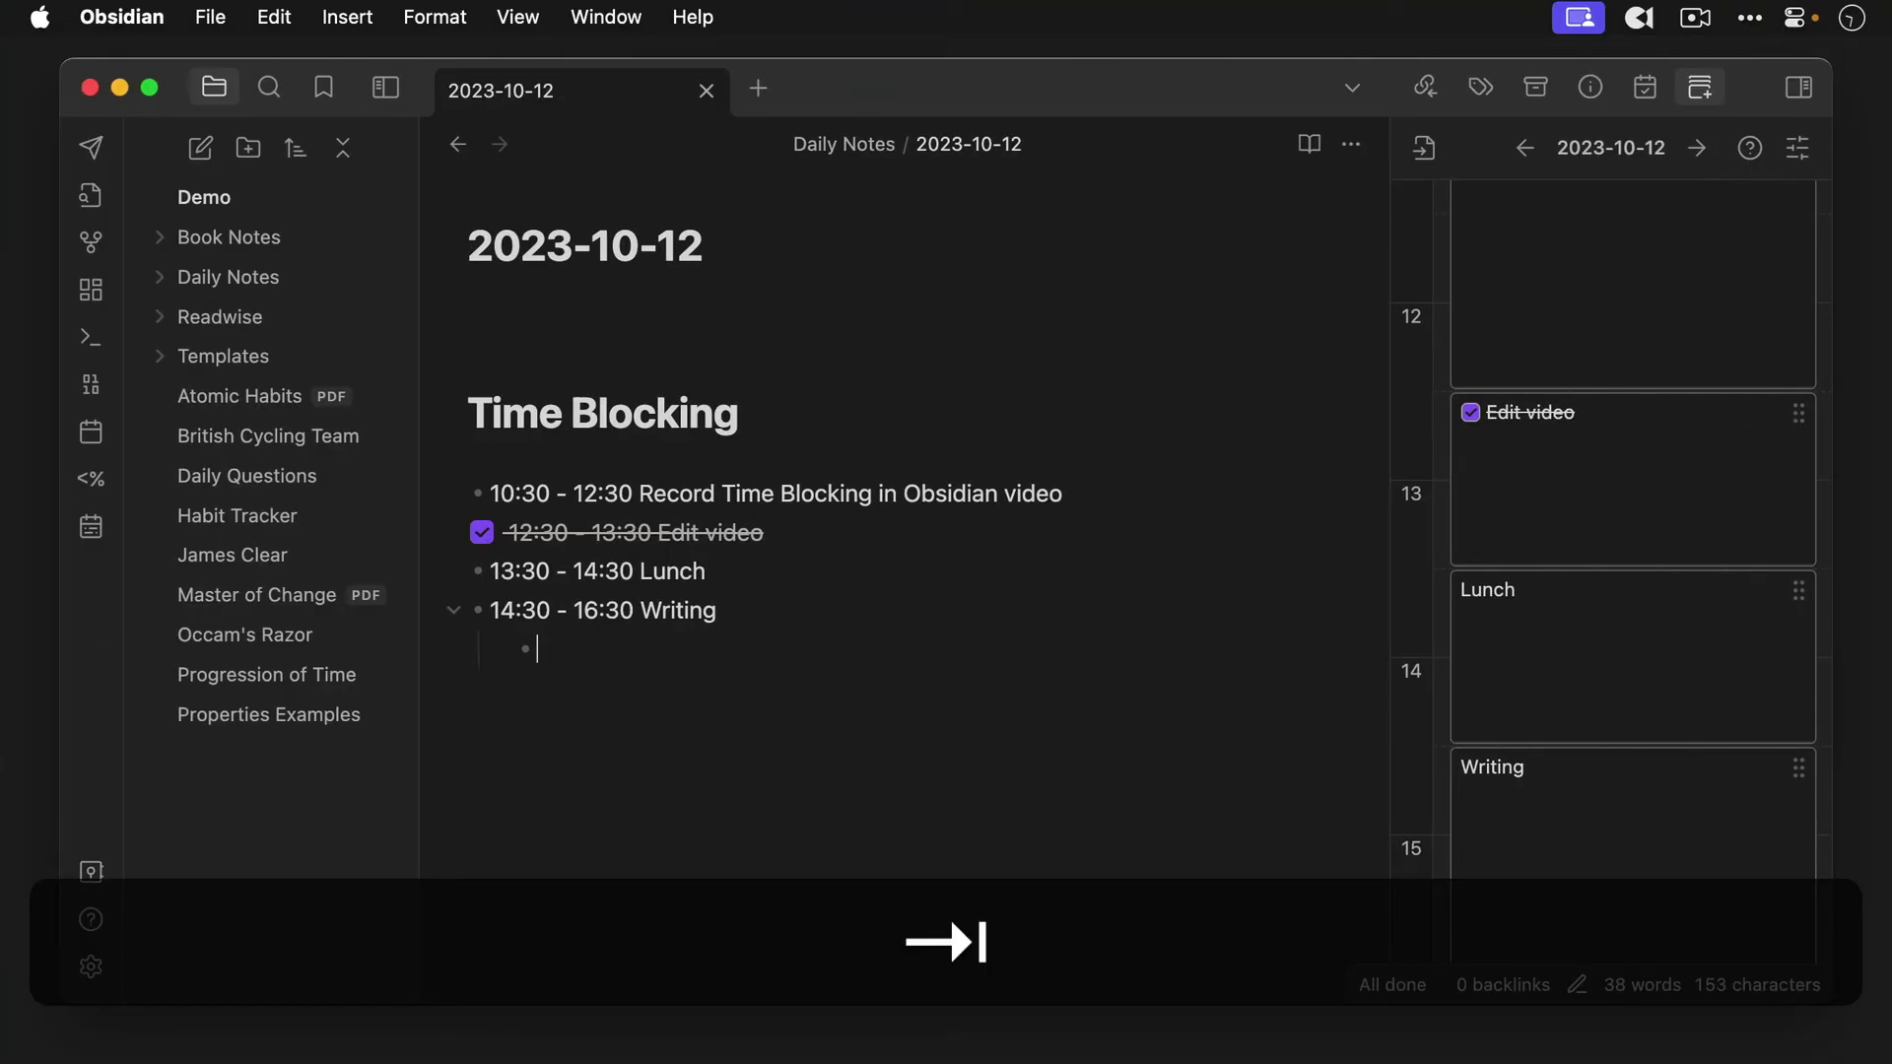
{"action": "type", "text": "Write "}
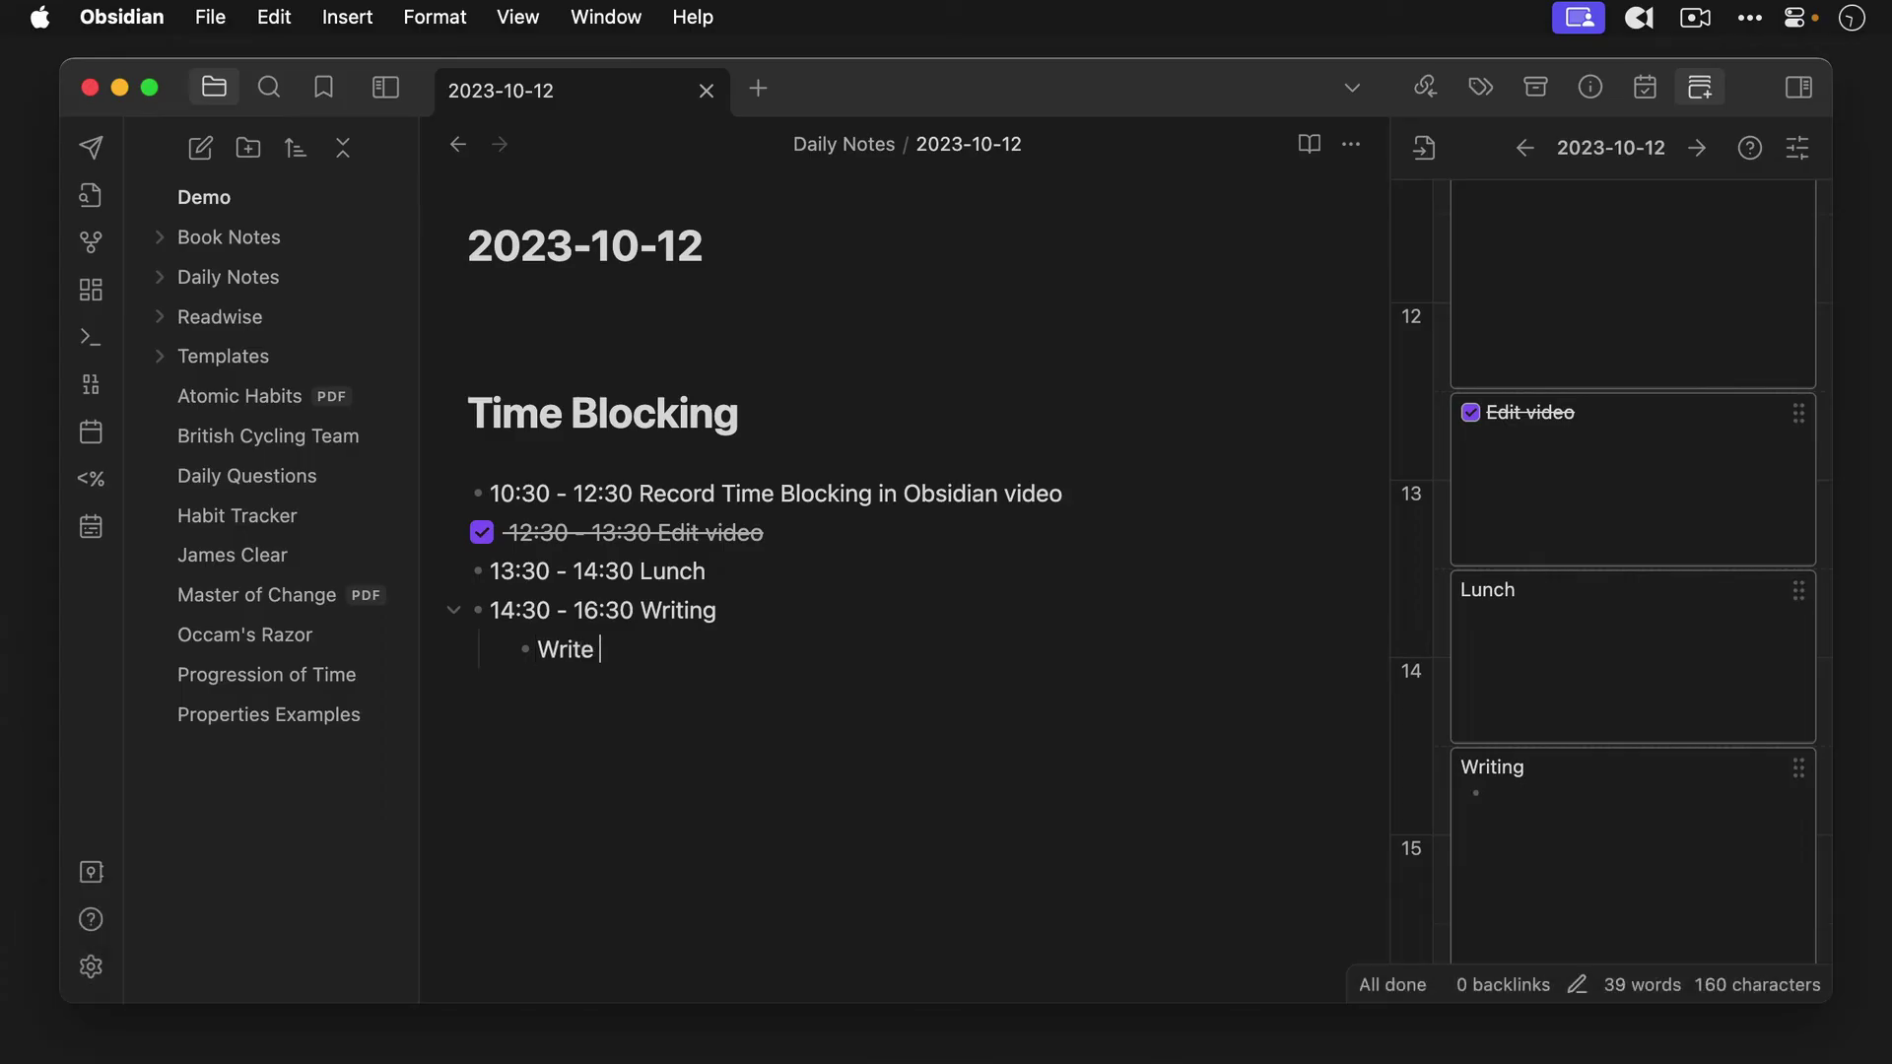
{"action": "type", "text": "newsletter "}
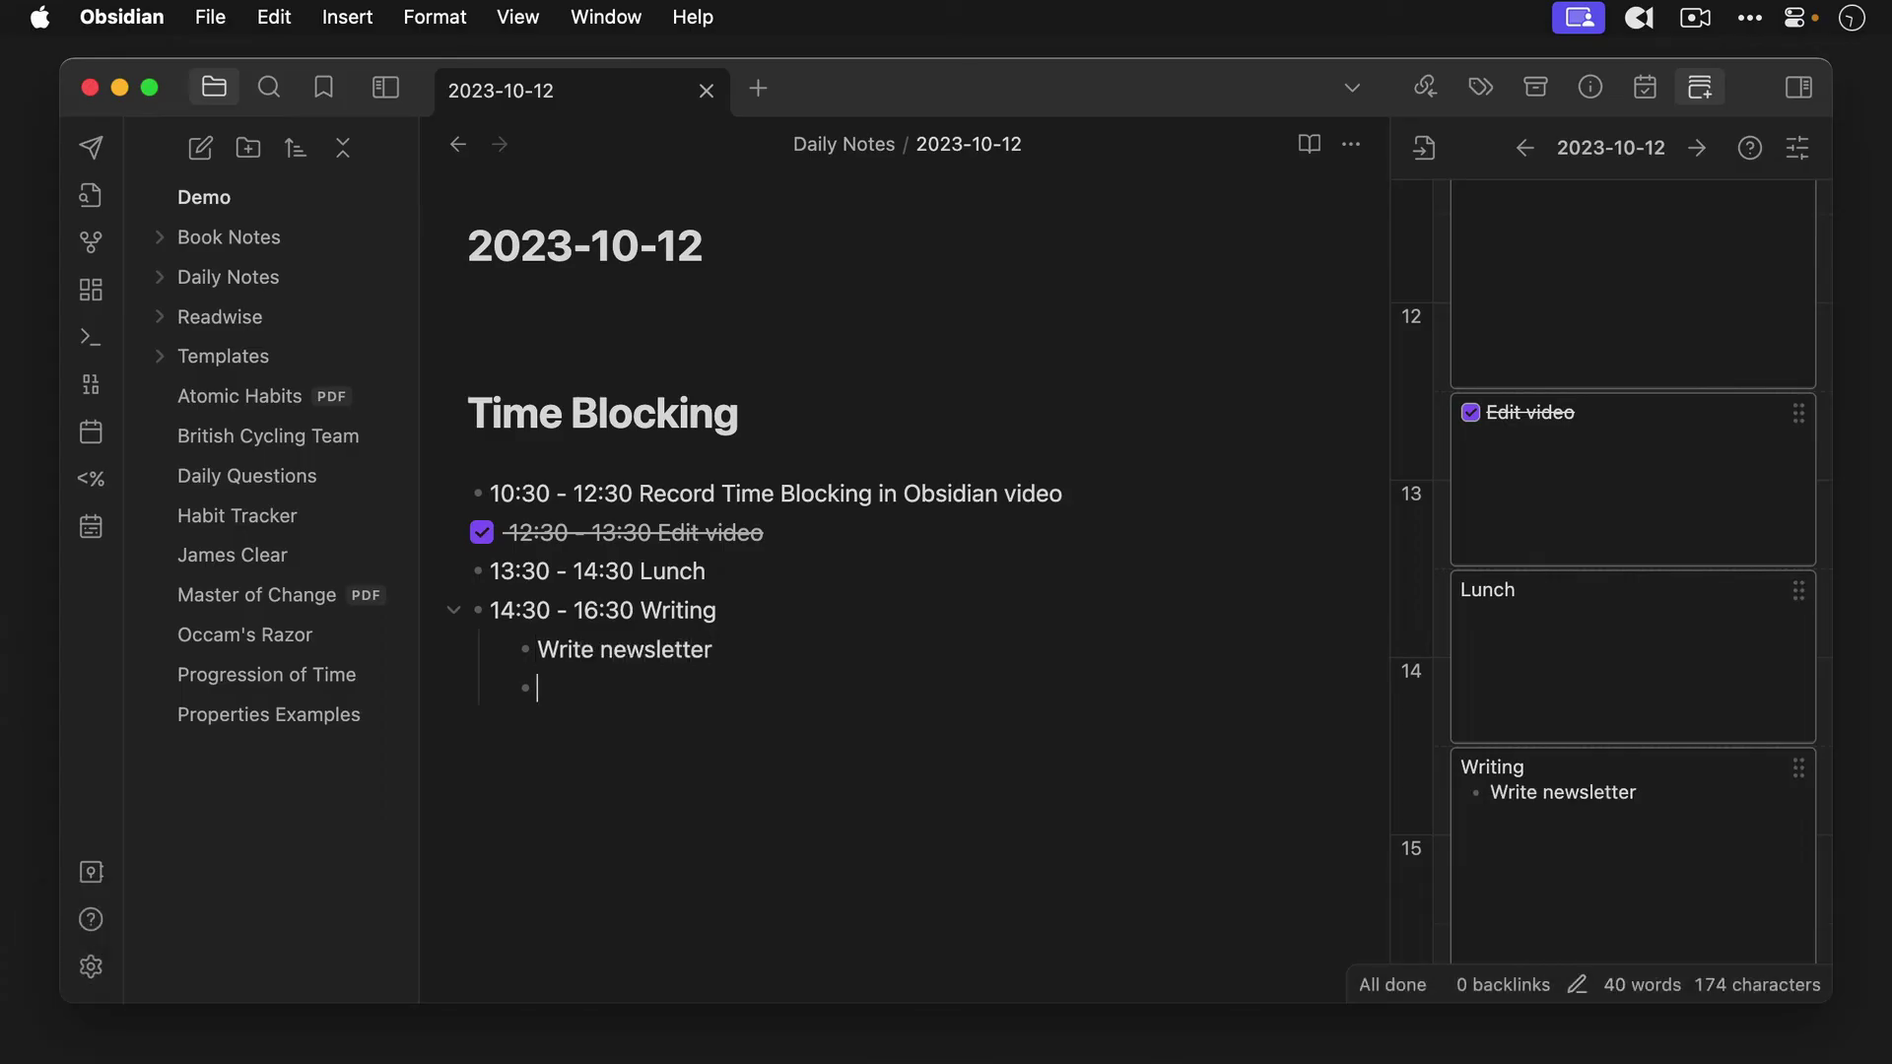
{"action": "type", "text": "Write article for "}
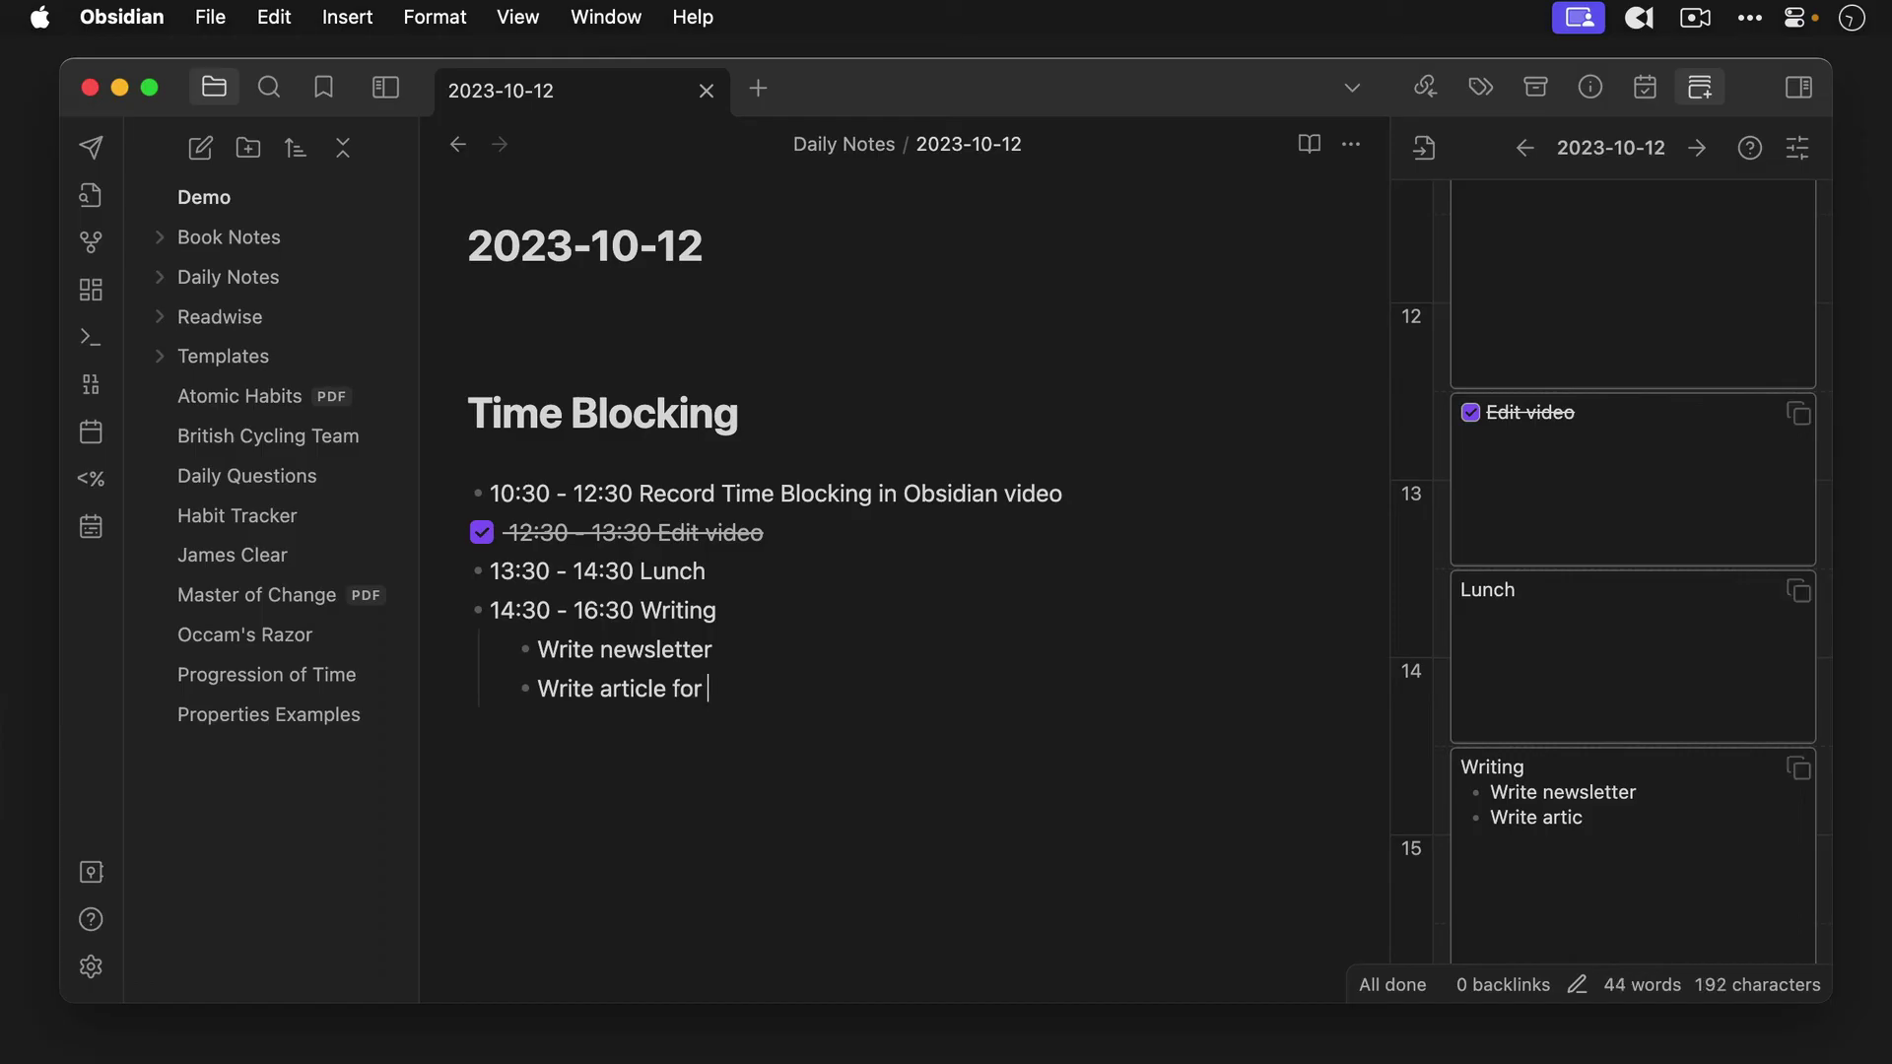
{"action": "type", "text": "SCO Work on"}
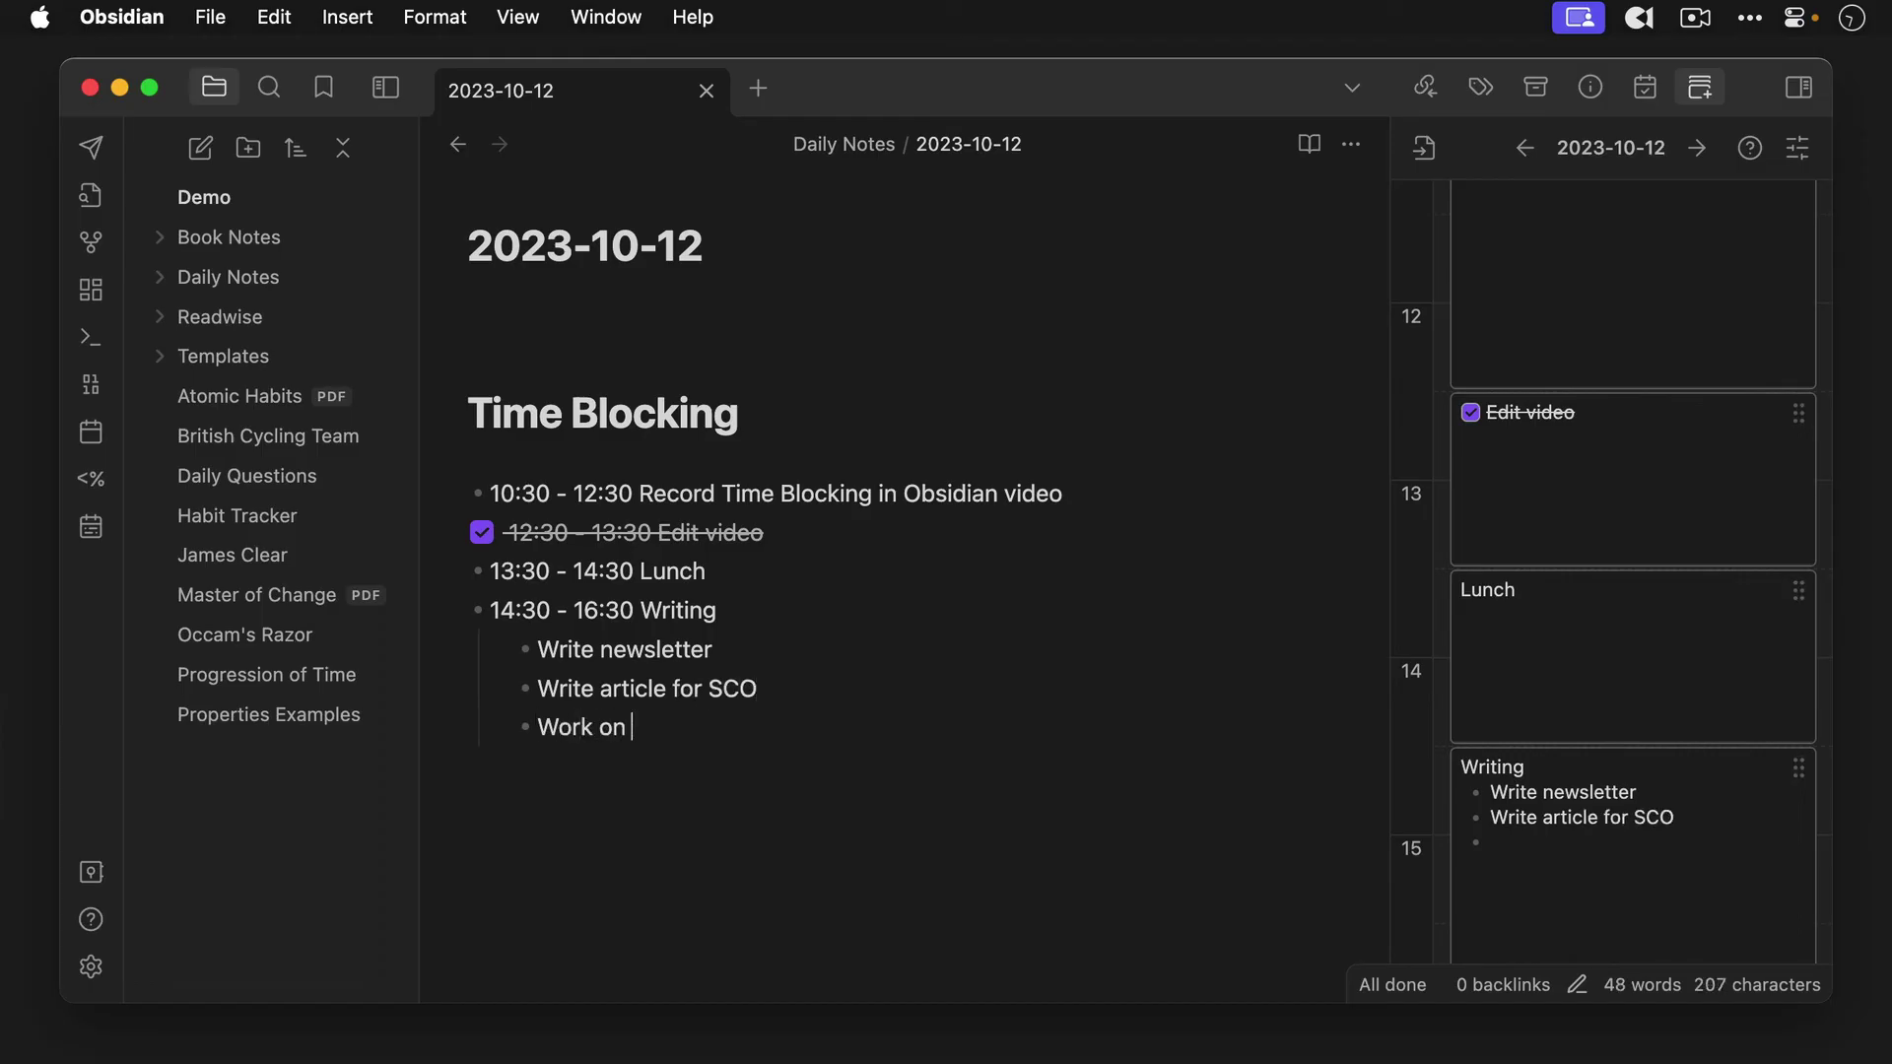
{"action": "type", "text": " next video script"}
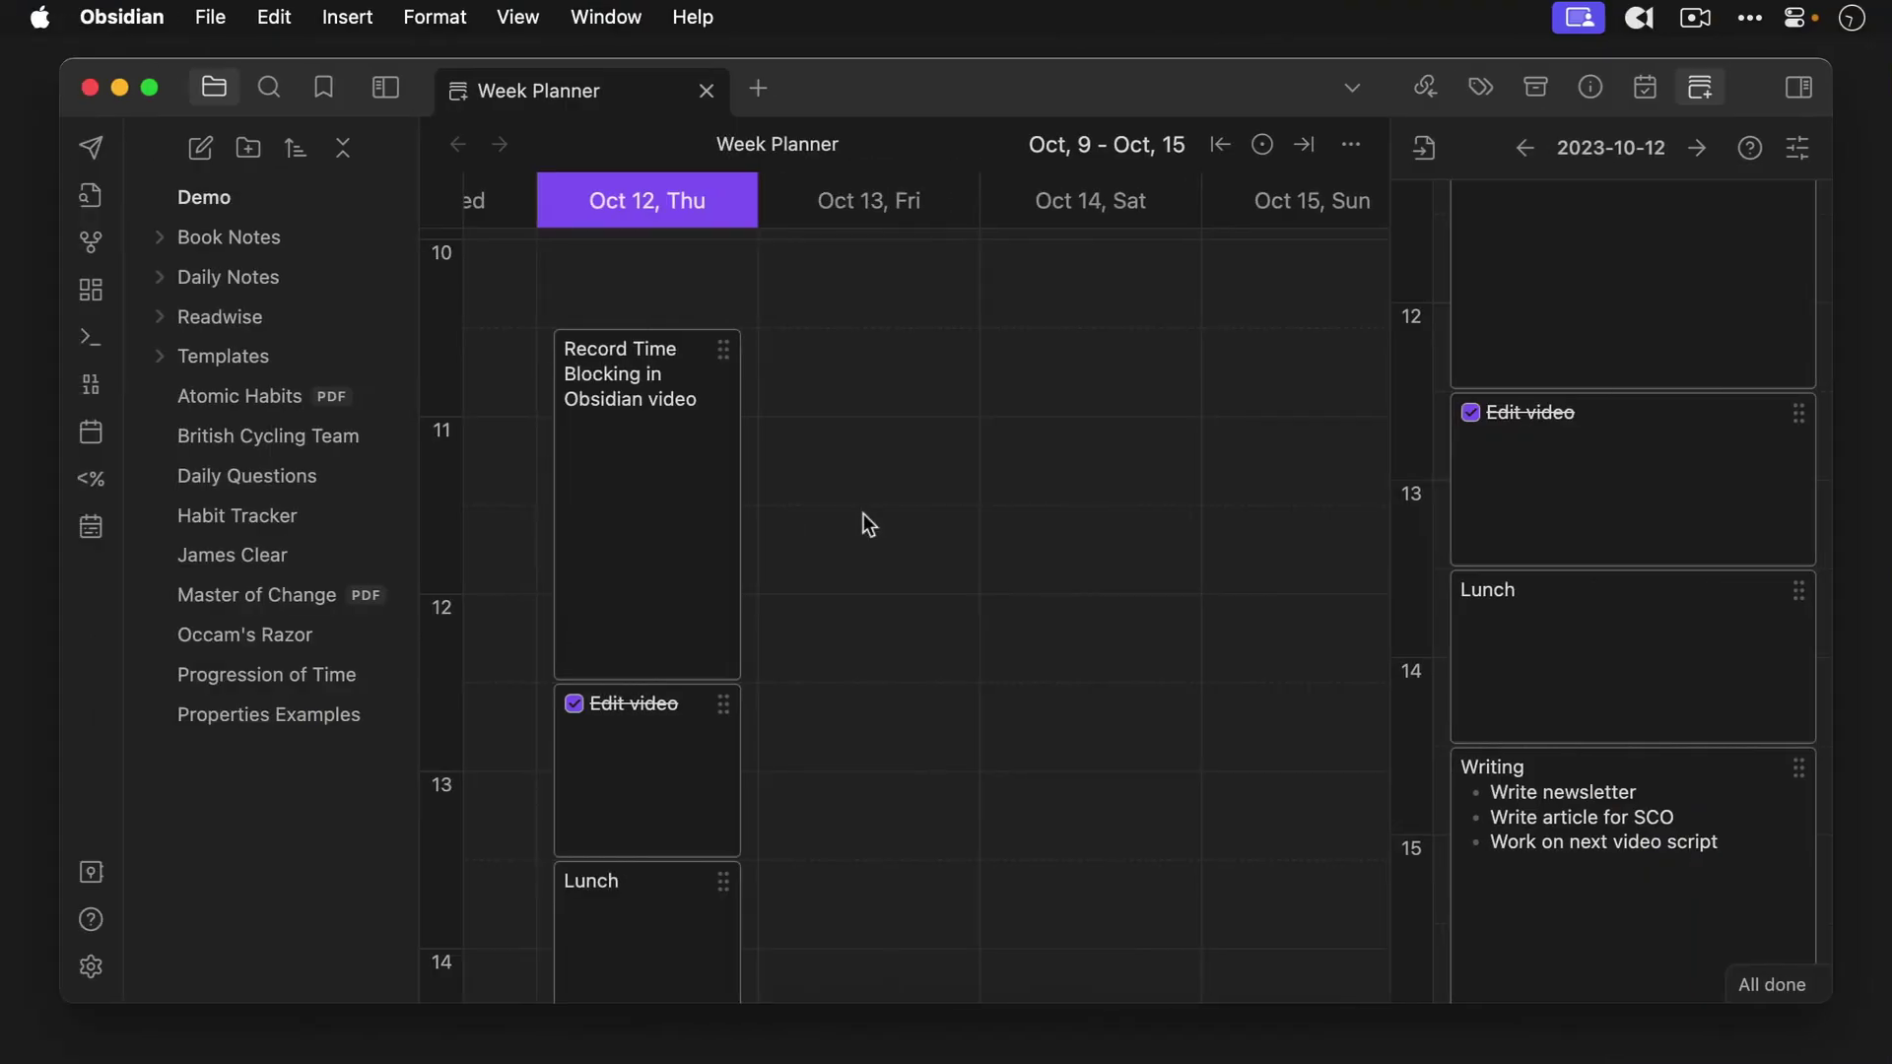
- Create a new time block in the Friday, Oct 13 column of the Week Planner
{"action": "left_click", "coordinate": [863, 507]}
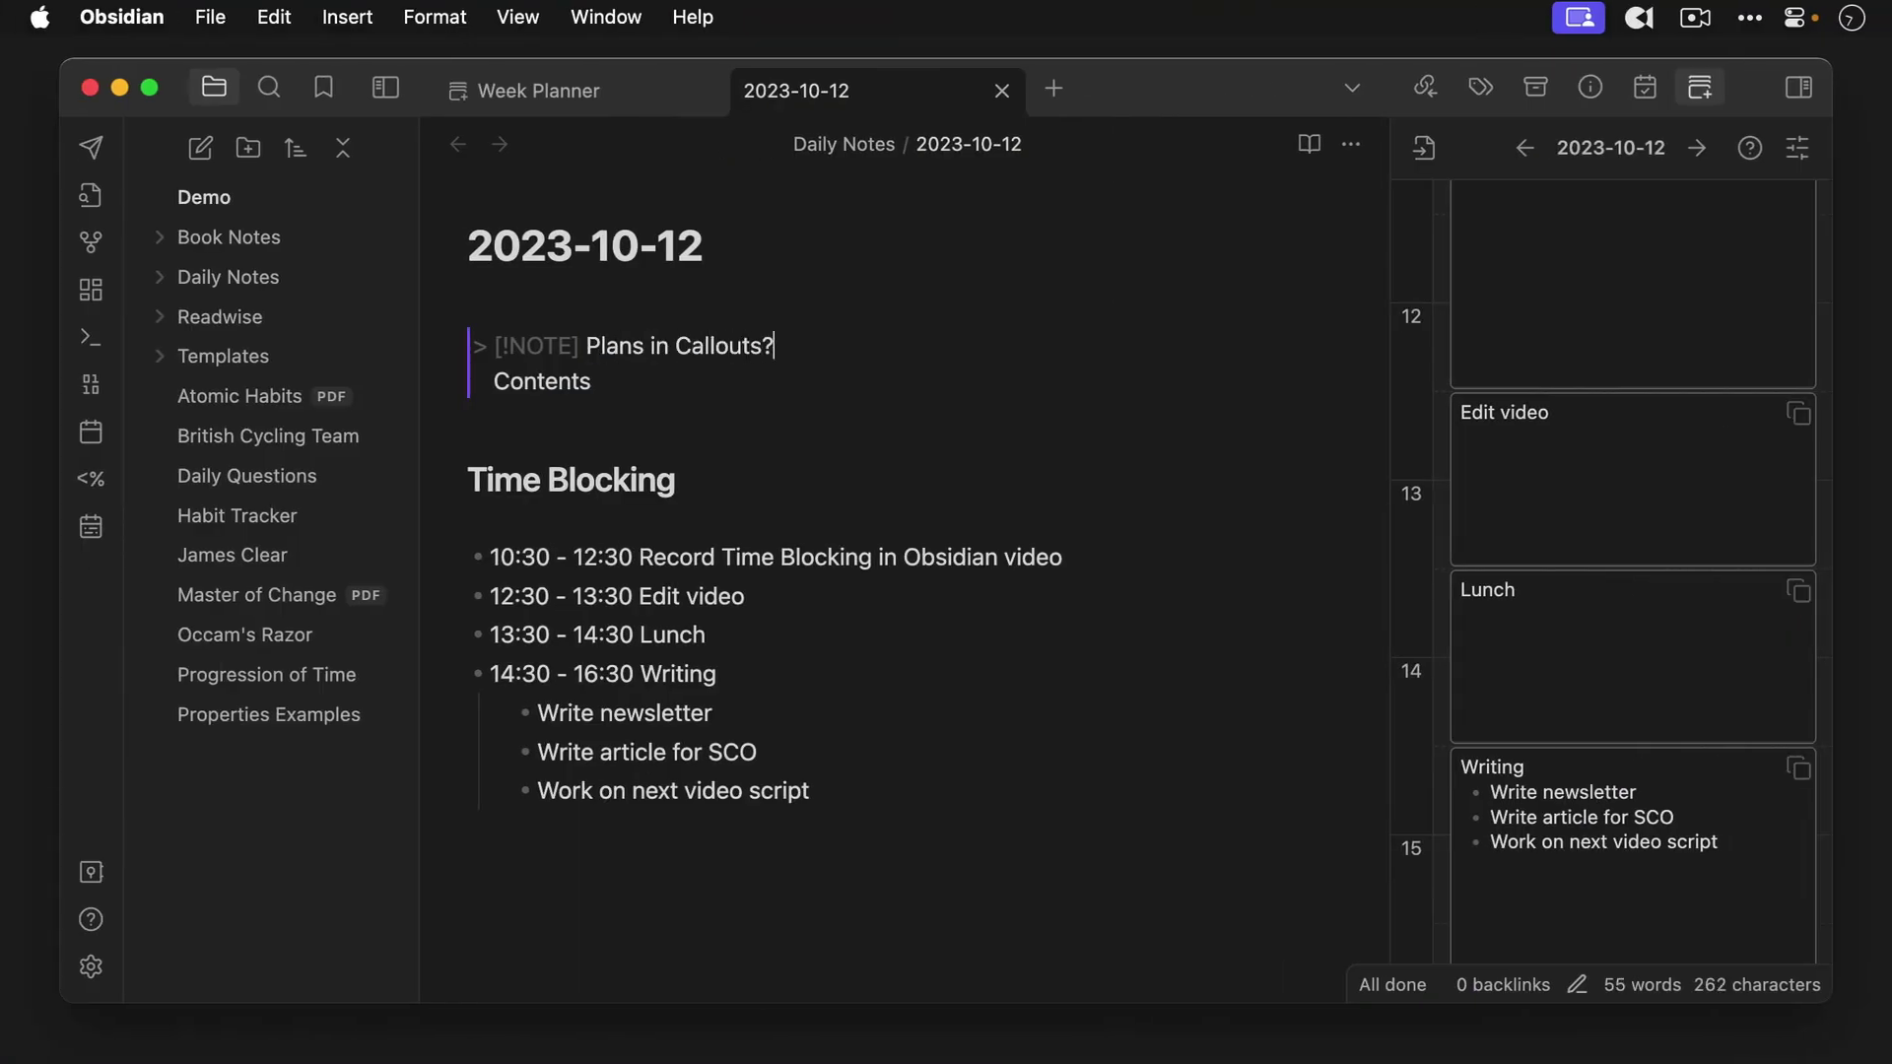
- Title the note callout 'Plans in Callouts?' and replace its Contents with 'It'd be cool…'
{"action": "type", "text": "louts?"}
{"action": "double_click", "coordinate": [548, 381]}
{"action": "type", "text": "It'd be cool if my plan could appear here."}
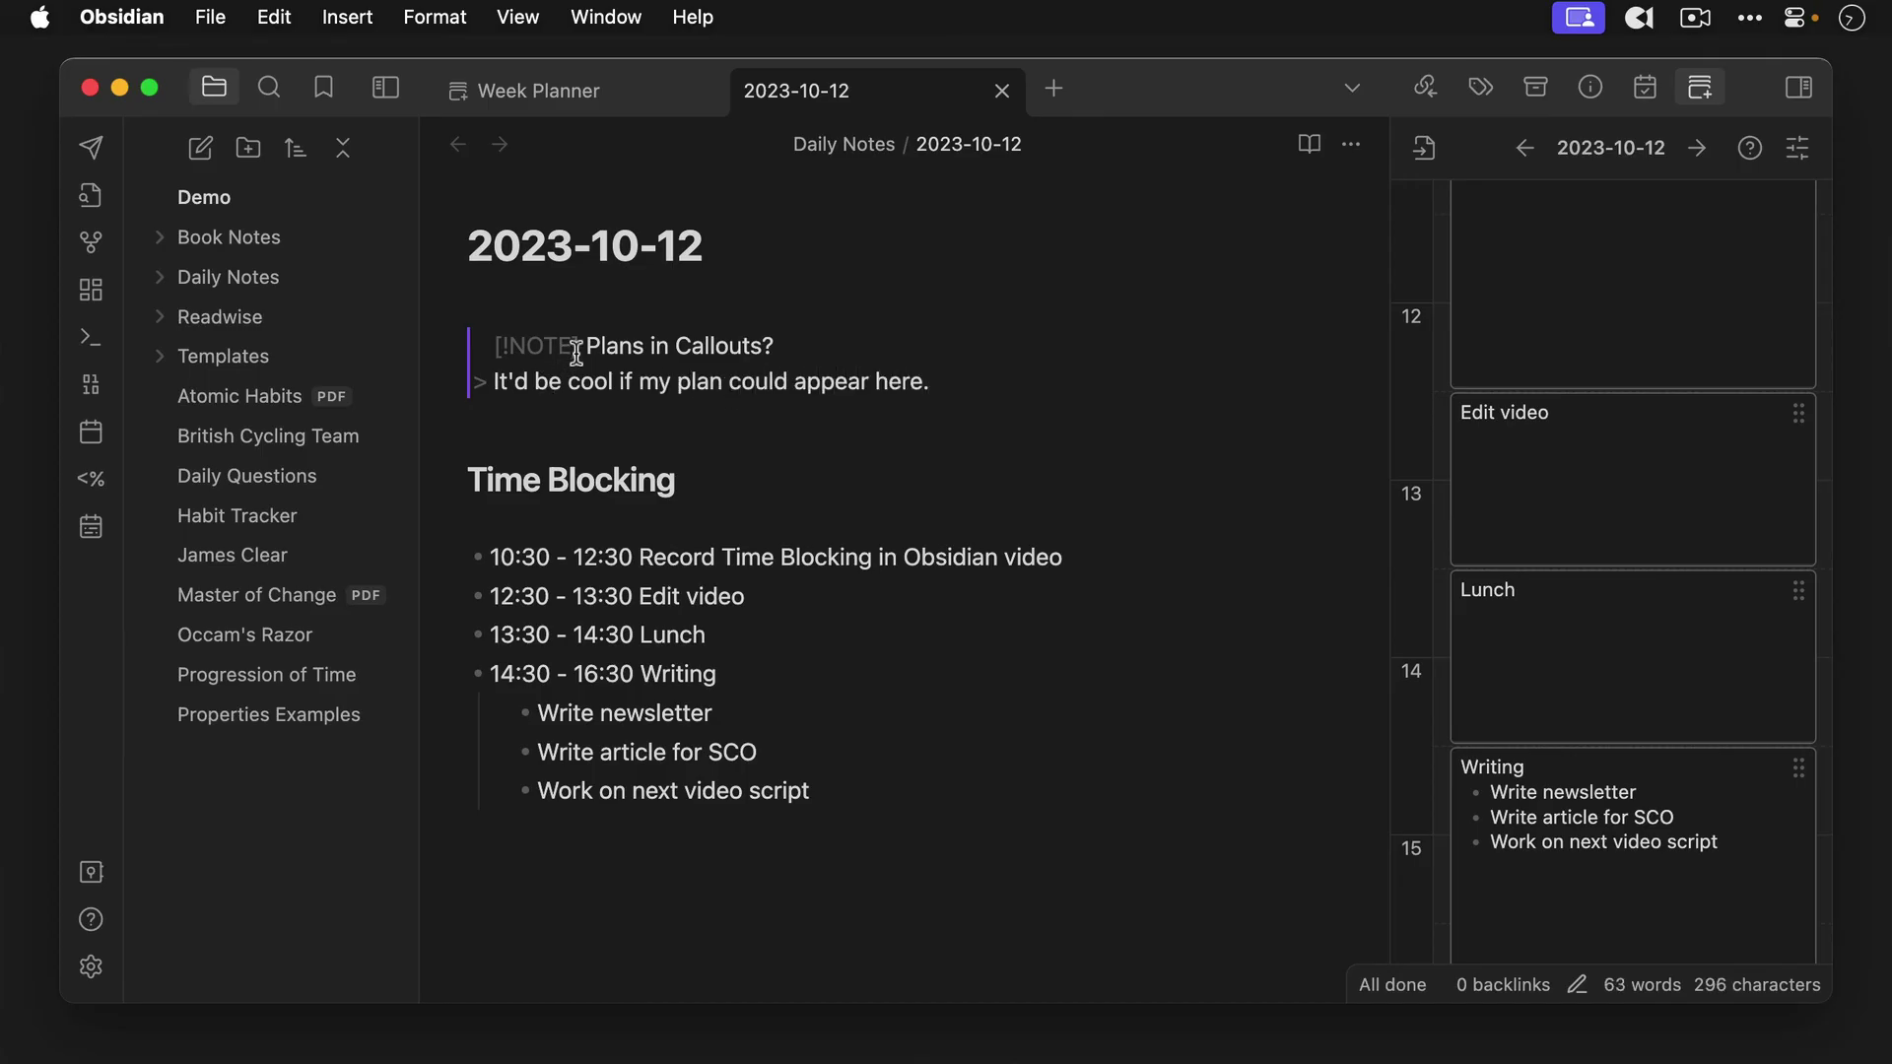
{"action": "left_click", "coordinate": [569, 425]}
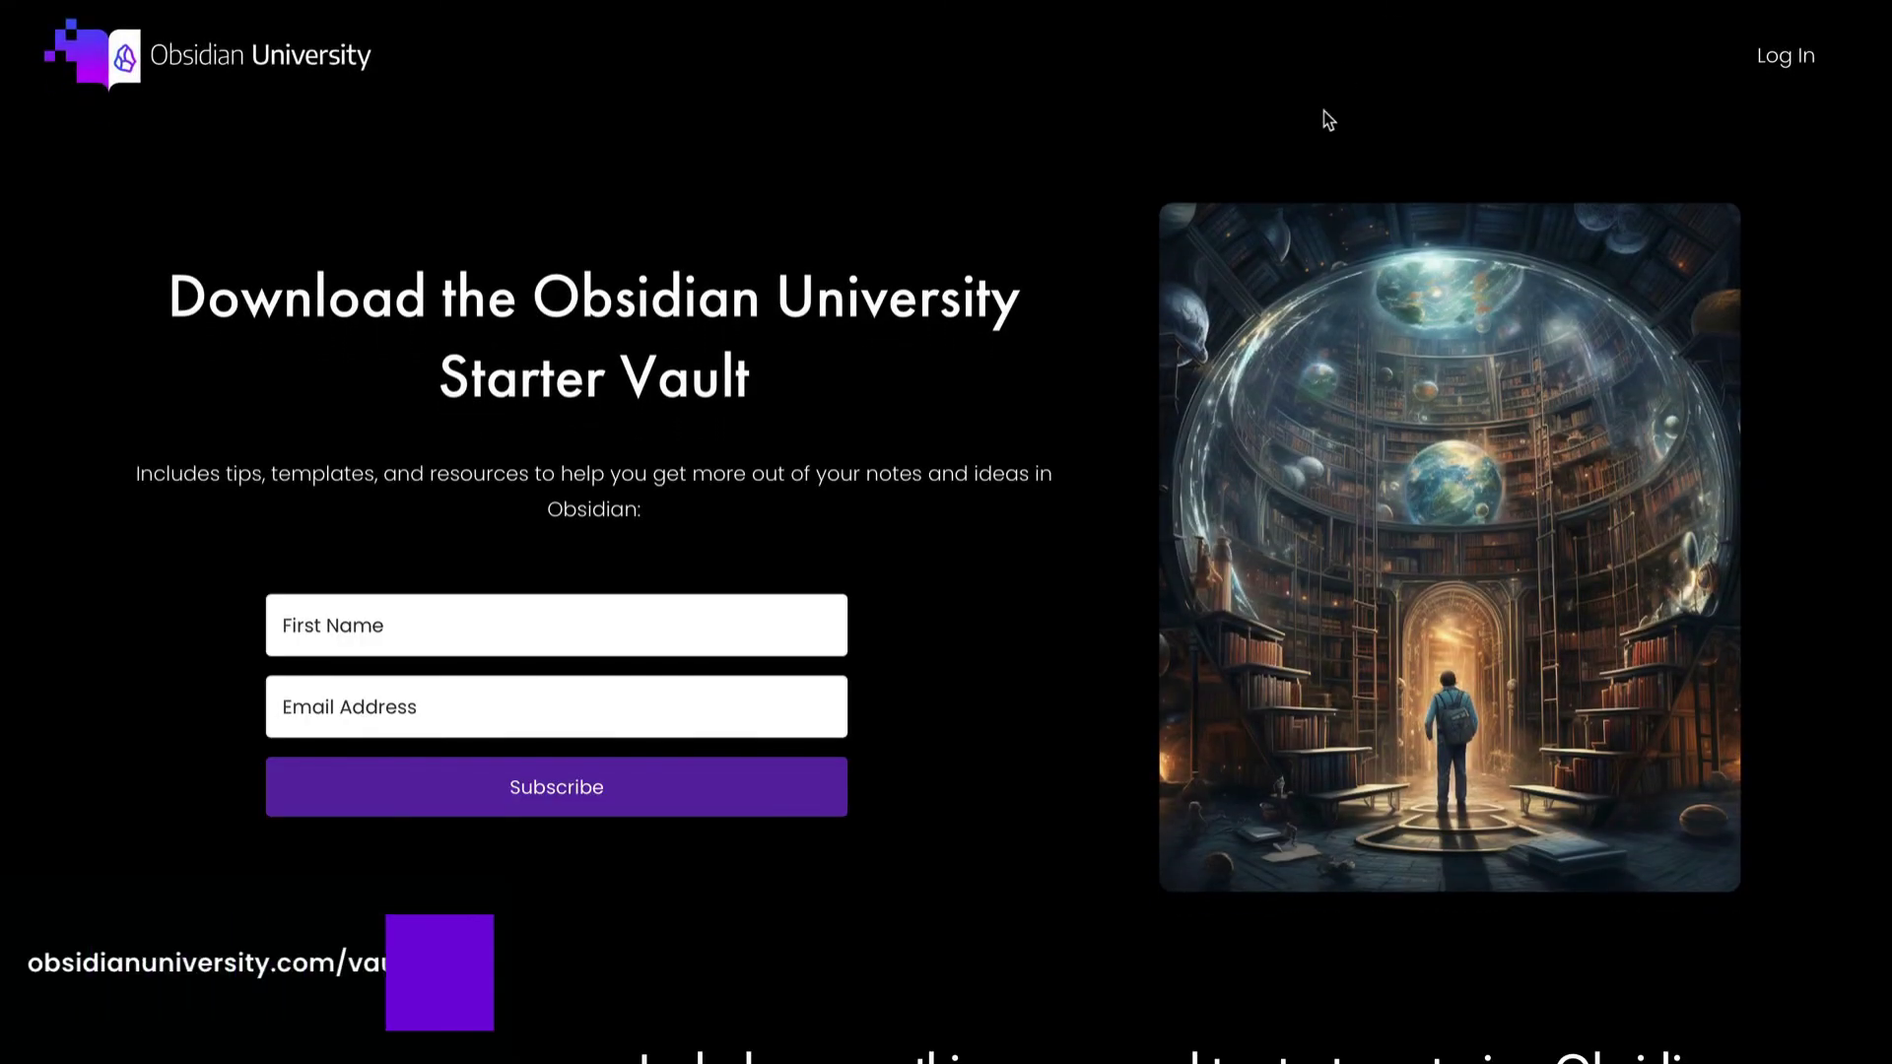
- Advance the Starter Vault screenshot gallery four slides to the Keyboard Kung-Fu example
{"action": "scroll", "coordinate": [1076, 583], "scroll_direction": "down", "scroll_amount": 6}
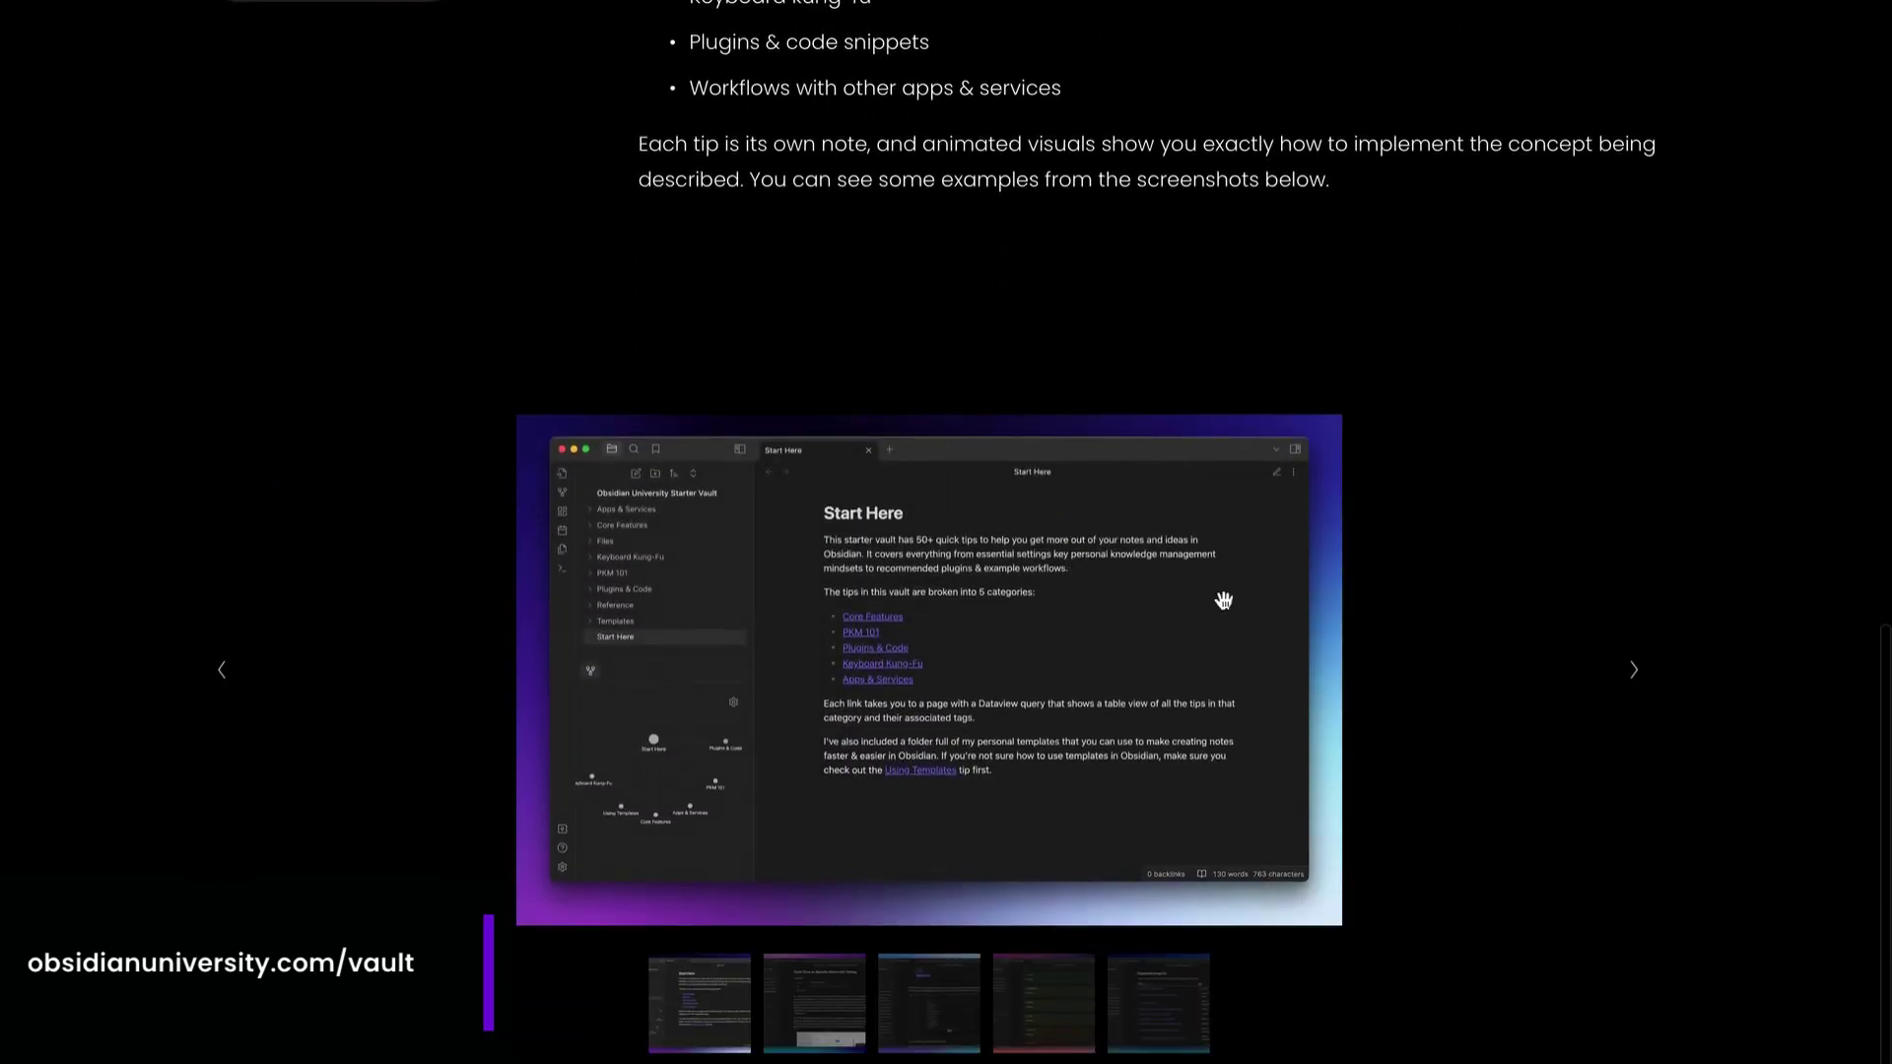
{"action": "left_click", "coordinate": [1634, 676]}
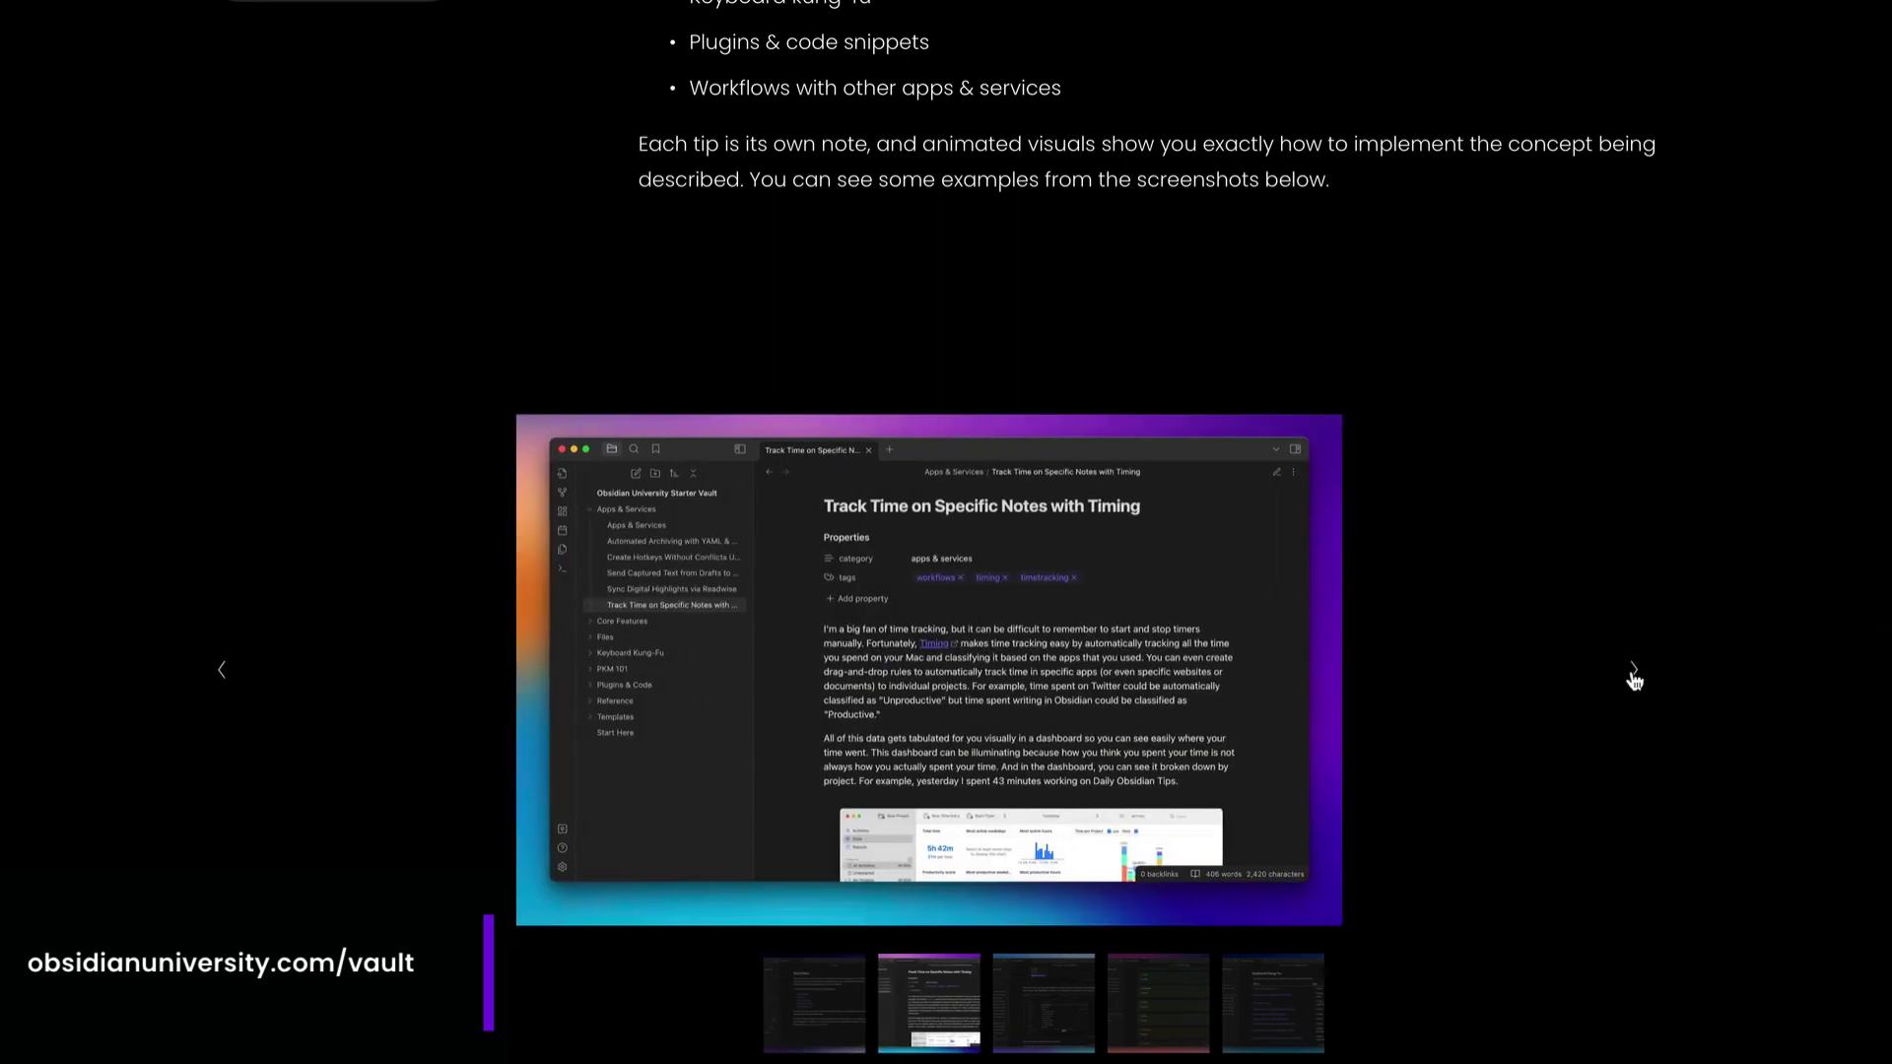
{"action": "left_click", "coordinate": [1634, 676]}
{"action": "left_click", "coordinate": [1634, 676]}
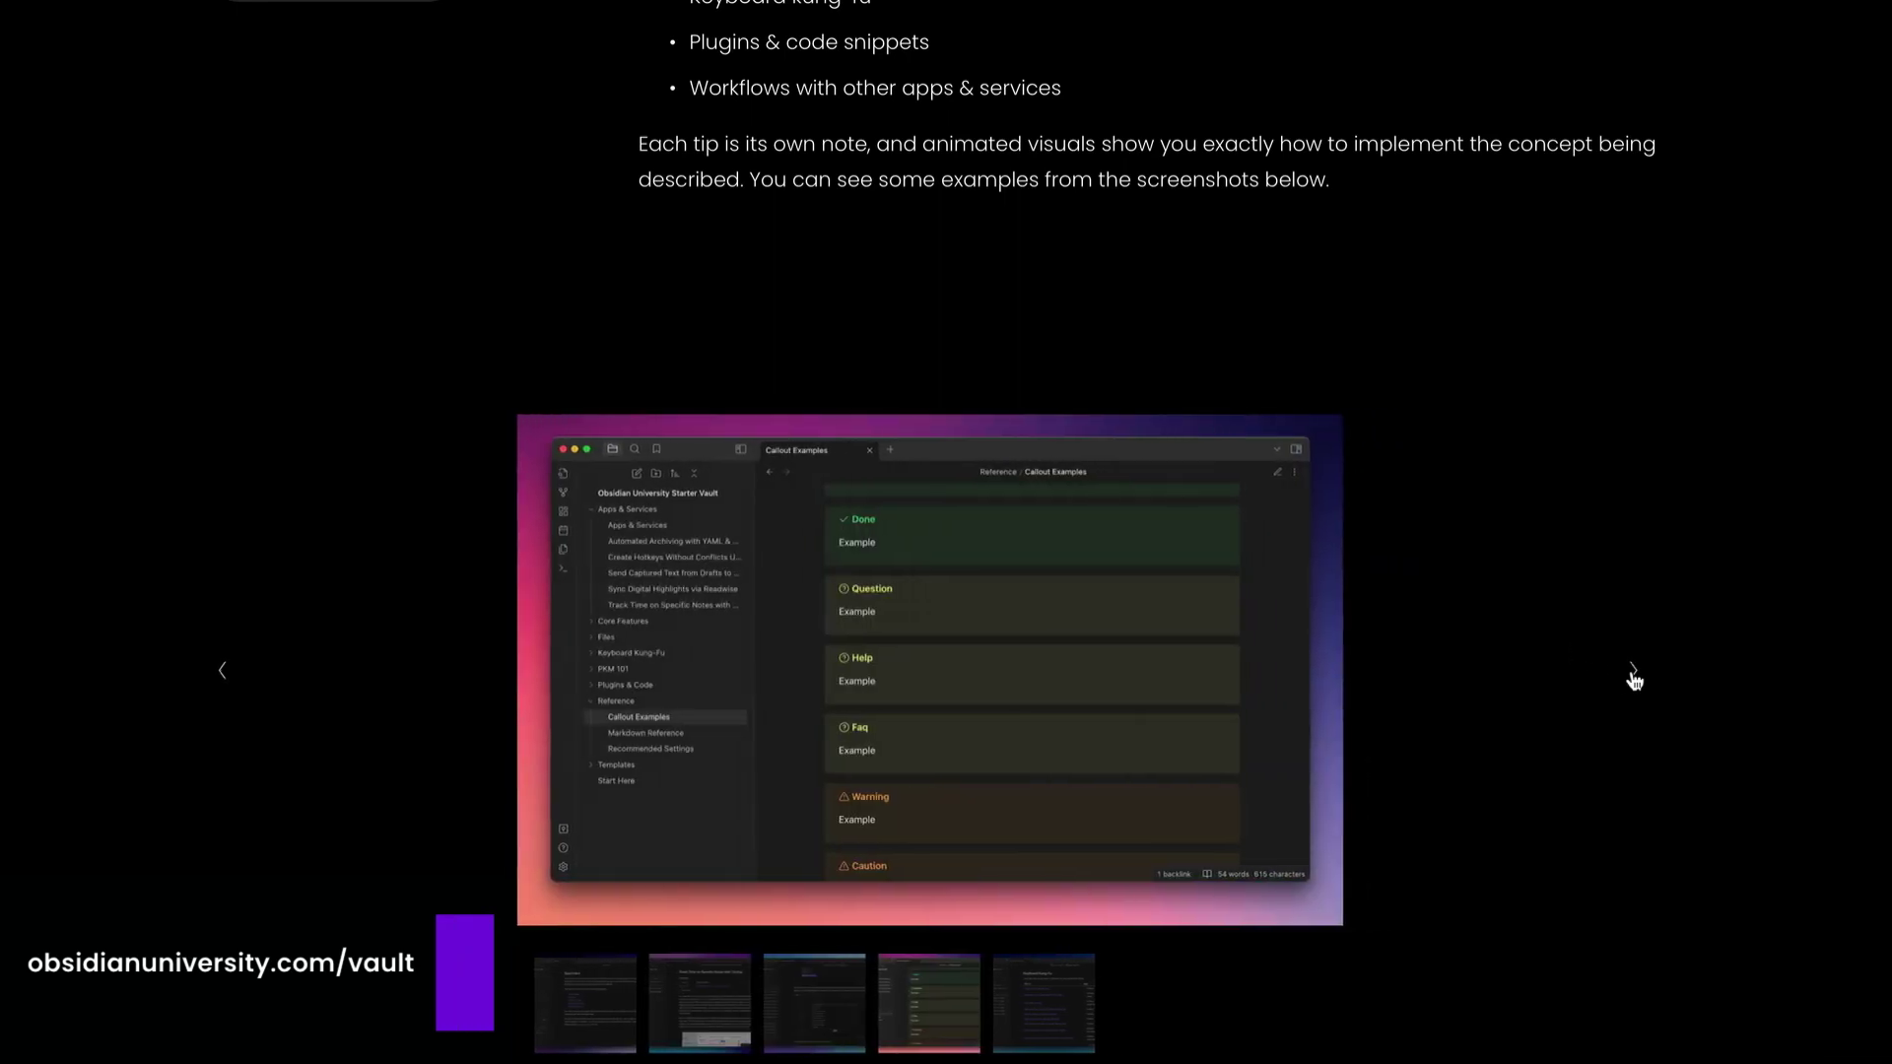
{"action": "left_click", "coordinate": [1633, 676]}
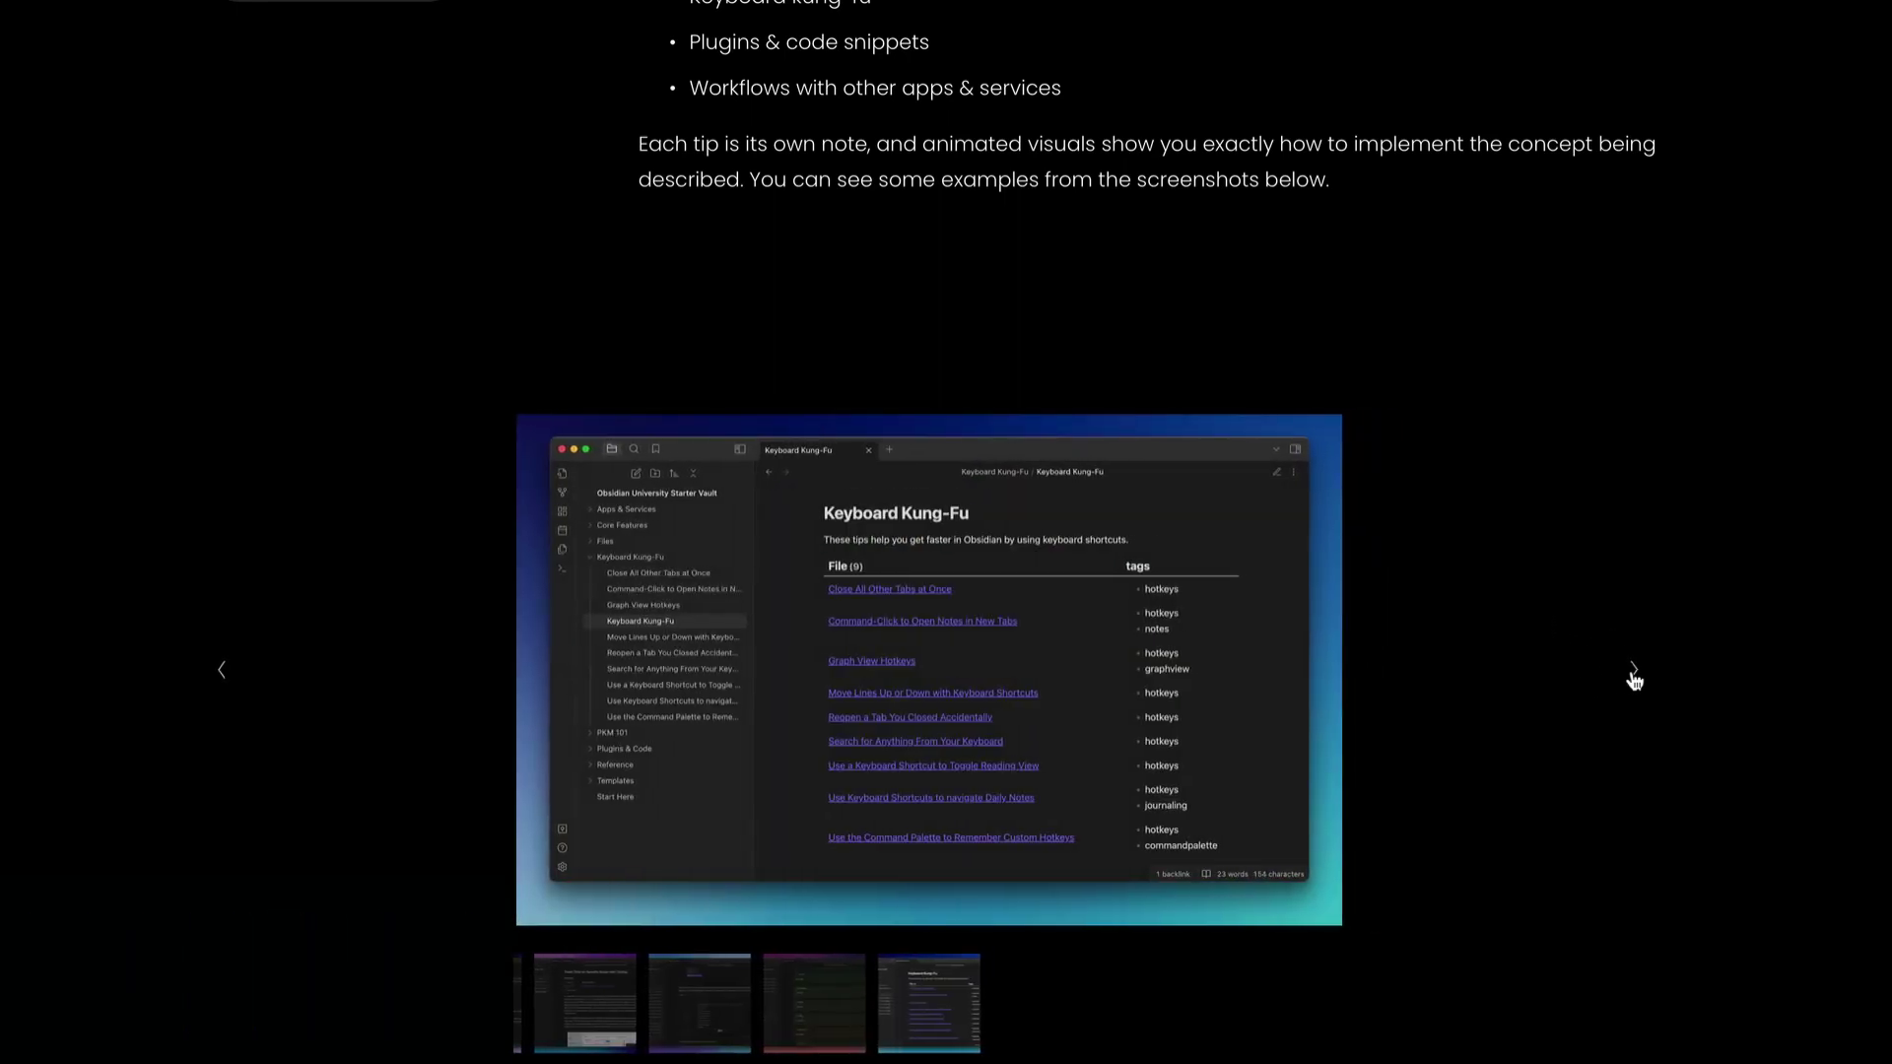